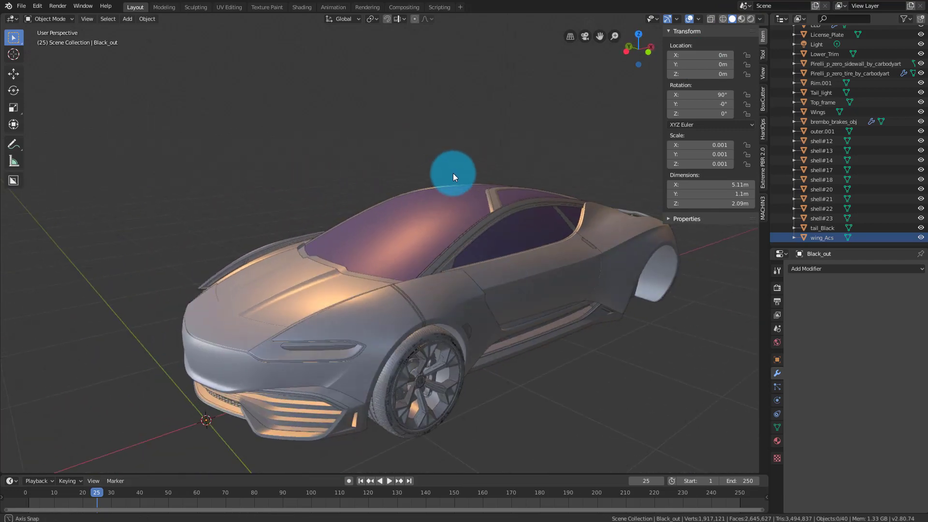
- Select body panels shell#13, shell#14, shell#17, shell#18 and shell#20 through shell#23, and join them into one object
click(457, 294)
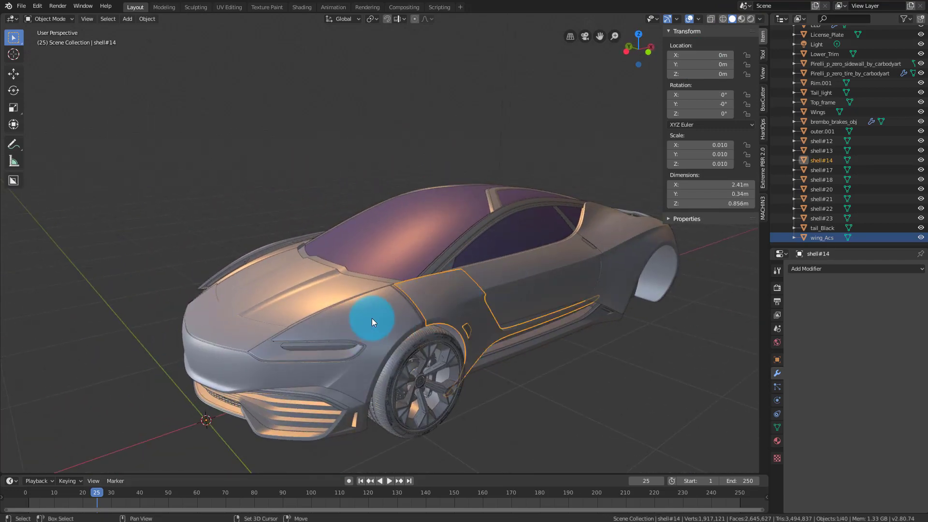
shift+click(372, 318)
middle_drag(317, 289, 480, 256)
shift+click(505, 264)
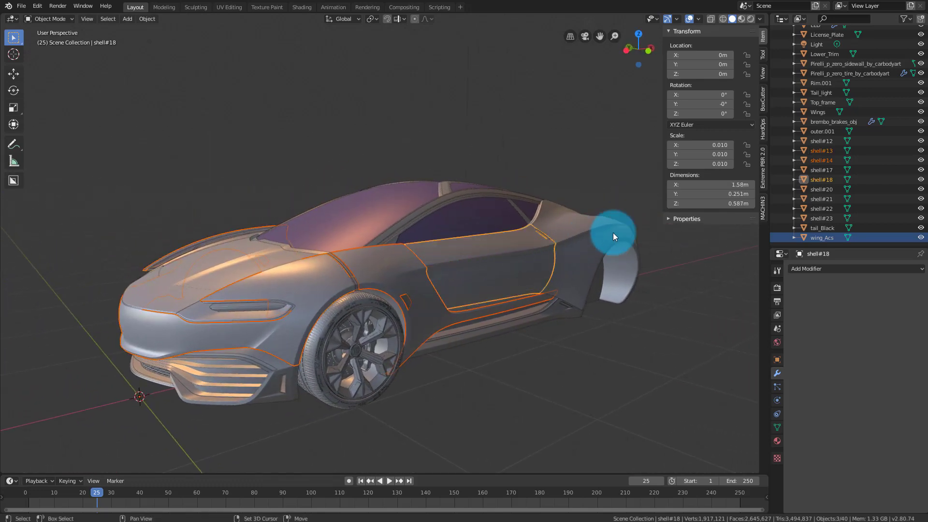
click(826, 171)
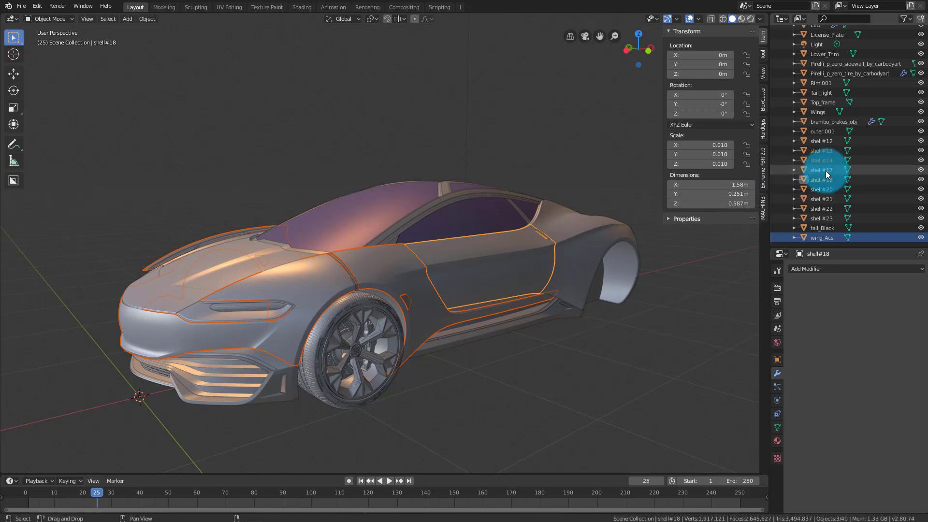
drag(826, 170, 828, 219)
middle_drag(472, 195, 407, 206)
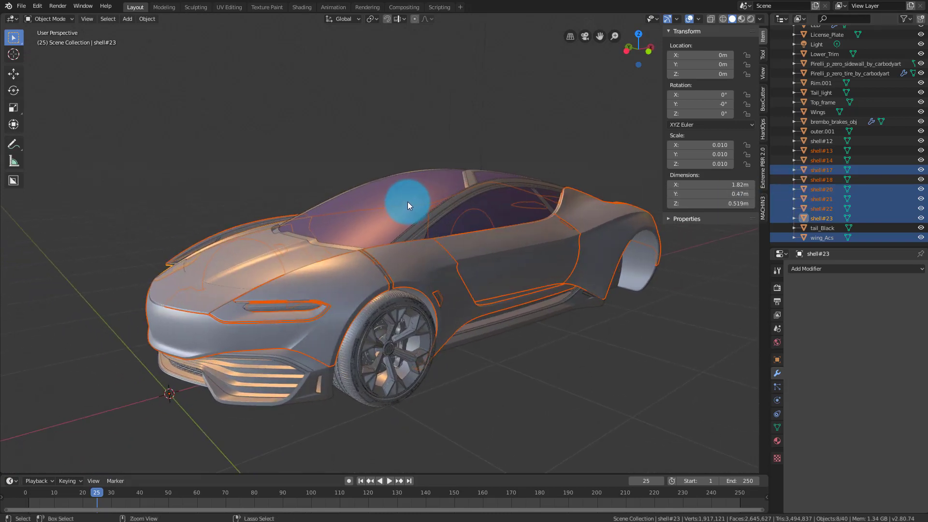
key(ctrl+j)
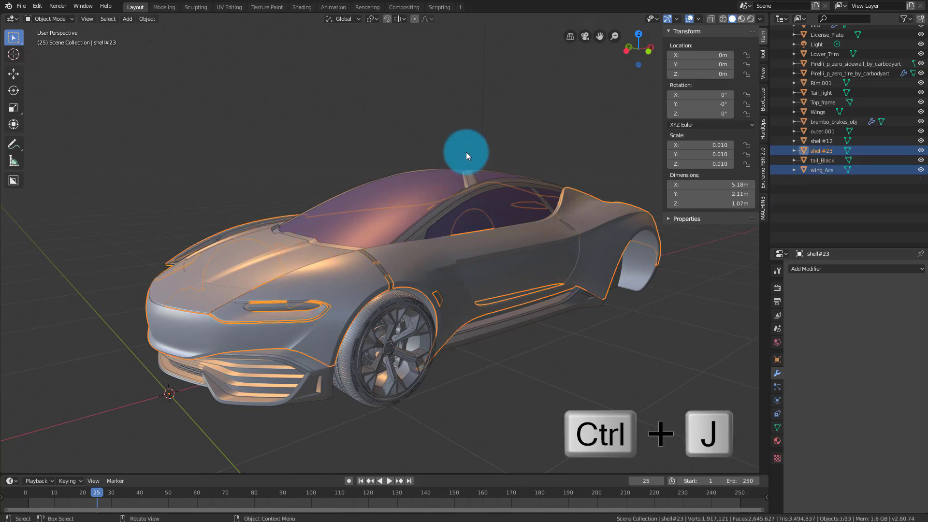
- Switch the viewport to wireframe and check which body panels belong to the joined shell and which are separate
mouse_move(466, 152)
middle_down()
mouse_move(436, 146)
mouse_move(463, 158)
mouse_move(468, 138)
middle_up()
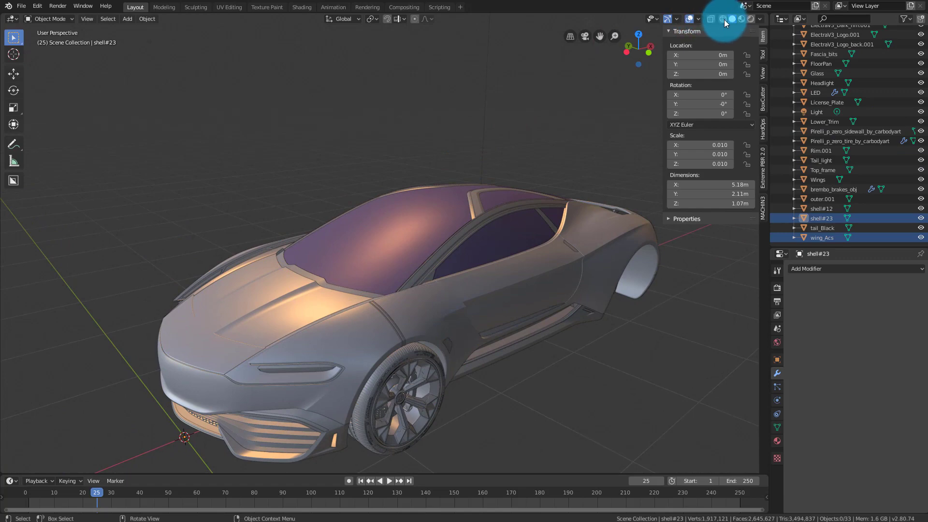
click(723, 18)
click(495, 284)
click(614, 233)
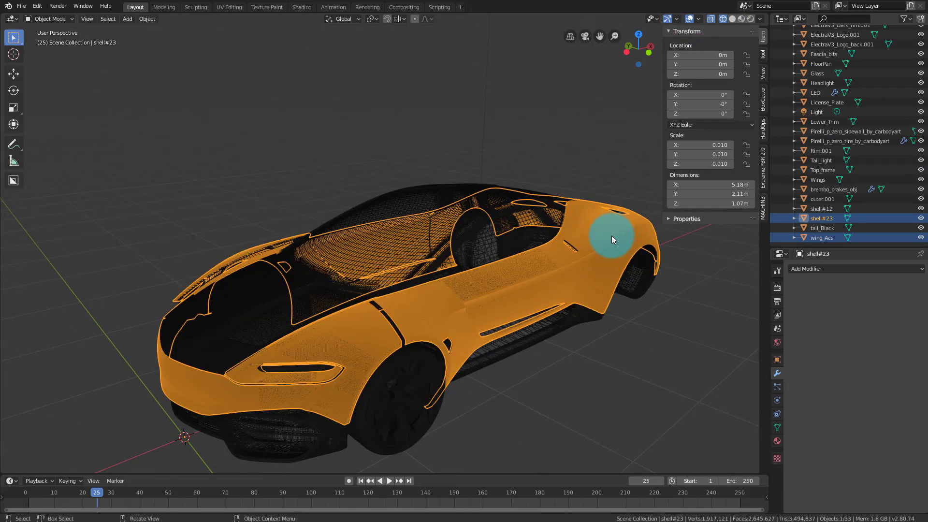
middle_drag(611, 236, 610, 291)
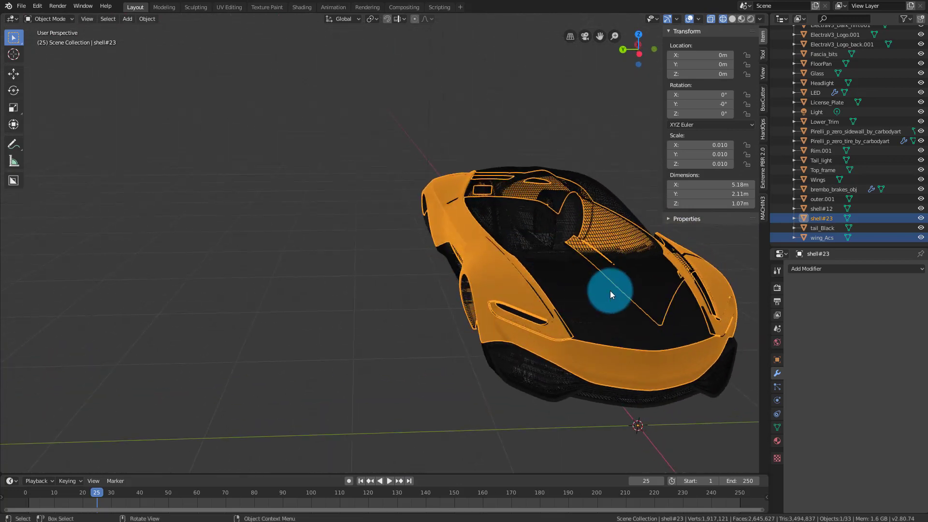
click(609, 290)
click(645, 300)
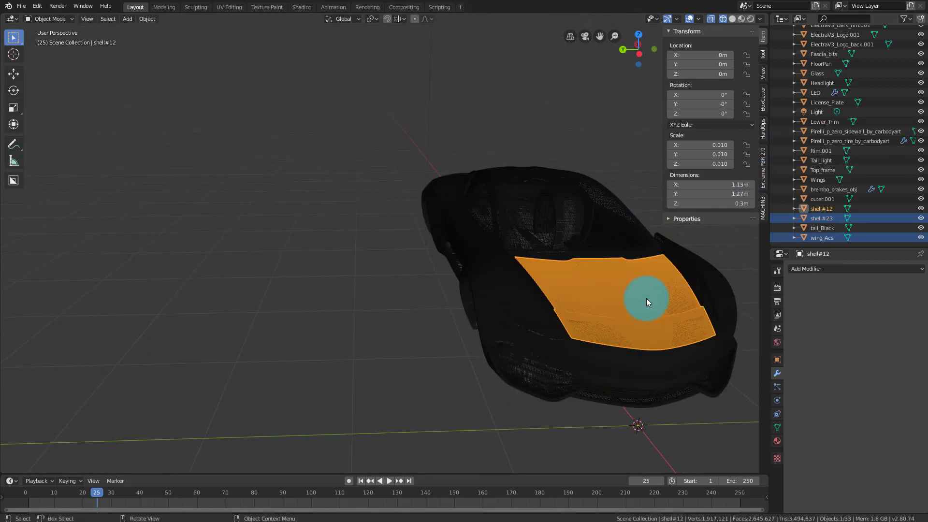
- Join the hood panel shell#12 into the main body object shell#23
click(824, 218)
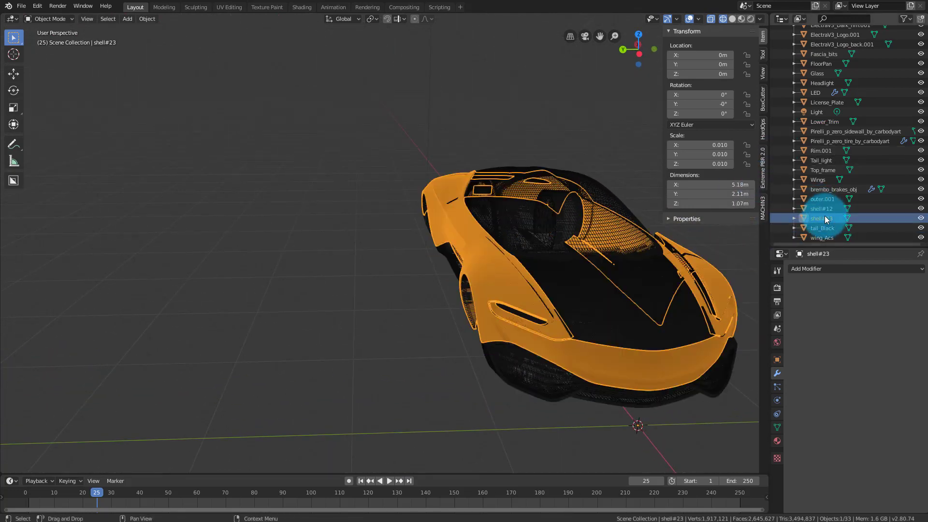
click(827, 208)
ctrl+click(825, 218)
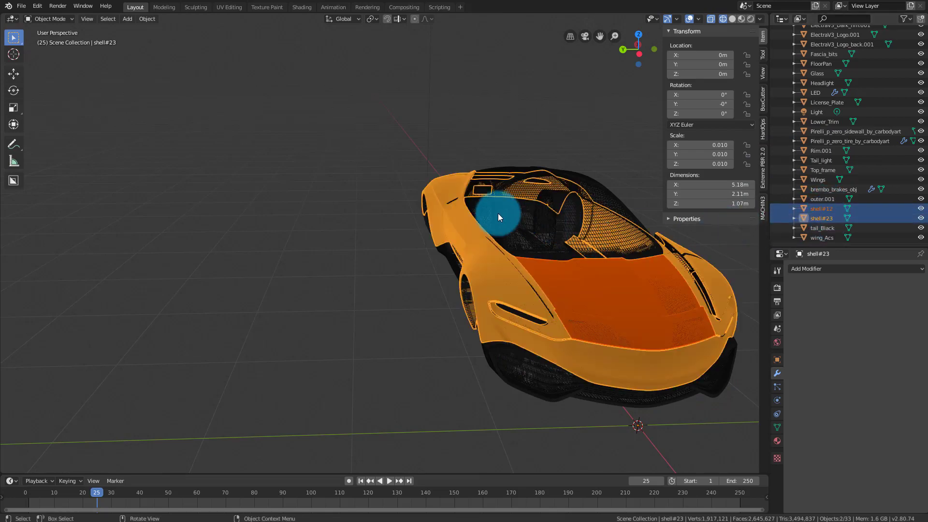
key(Delete)
middle_drag(510, 213, 390, 184)
click(297, 132)
- Select the joined shell#23 body and return the viewport to solid shading
click(808, 208)
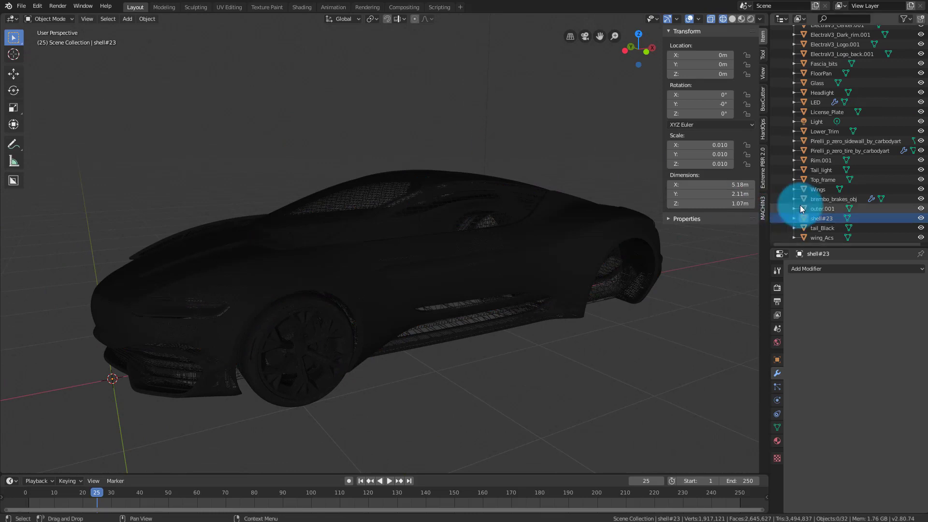
scroll(811, 219, up, 1)
click(738, 11)
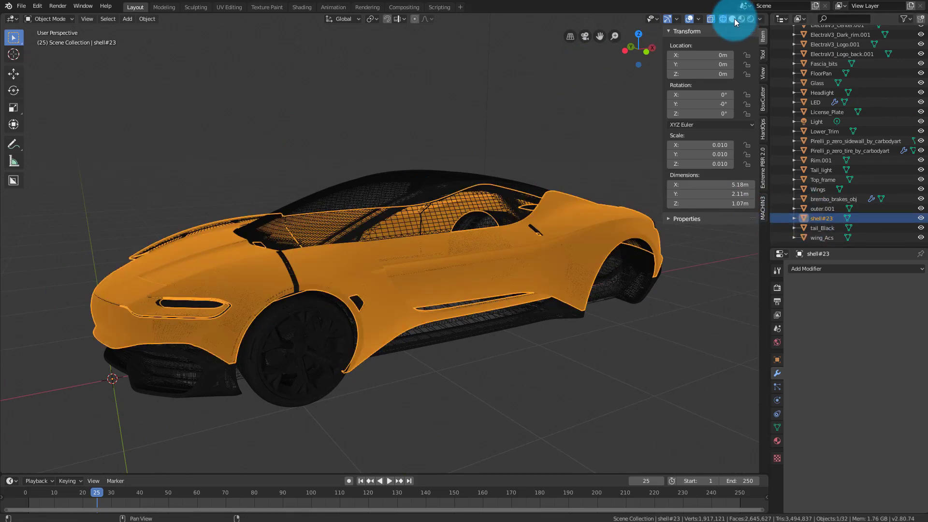
mouse_move(537, 92)
middle_down()
mouse_move(498, 99)
mouse_move(604, 144)
middle_up()
- Rename the joined shell#23 object to Car_Body
click(817, 220)
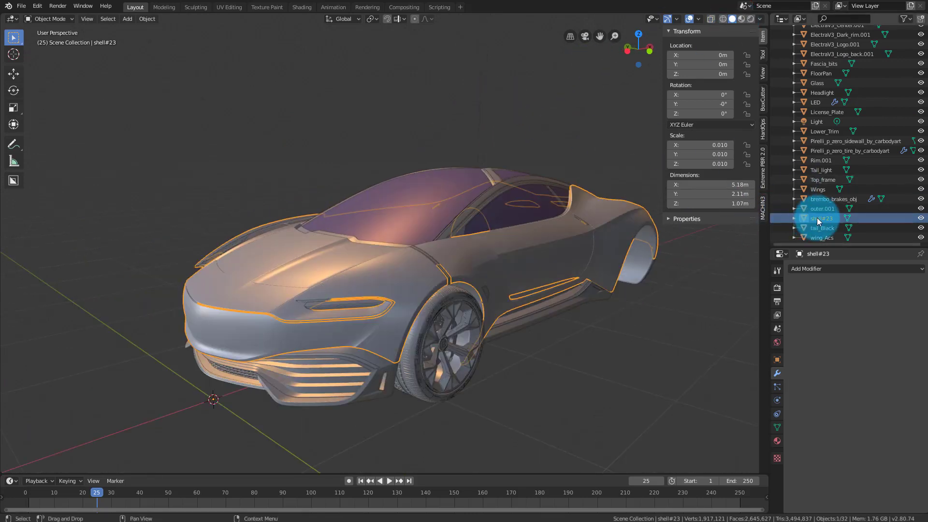
double_click(845, 220)
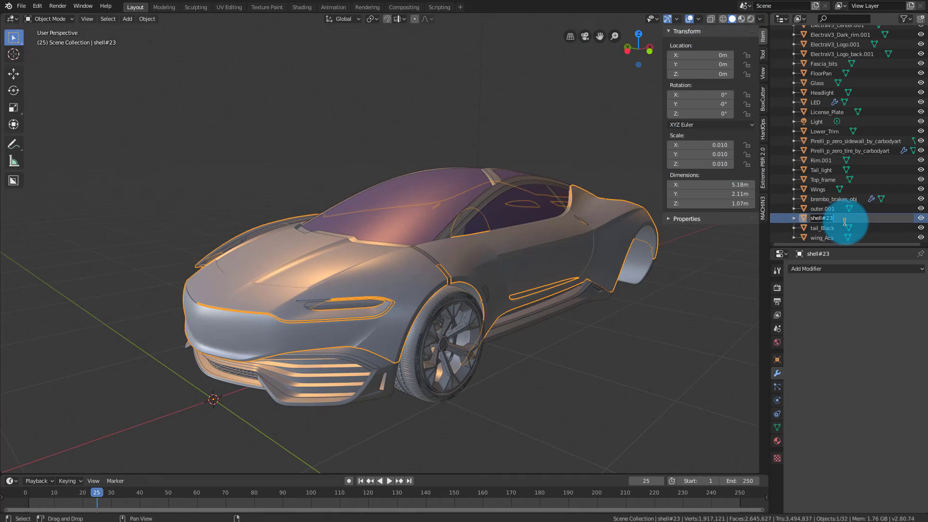
text(Car_Body)
key(Return)
scroll(847, 61, up, 6)
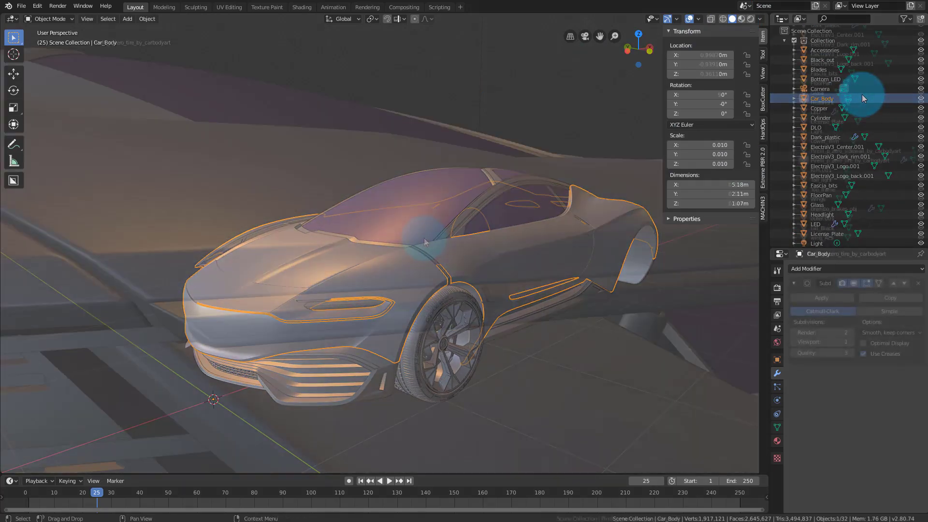
- Select the Tail_light object at the rear of the car and add a Mirror modifier to it
middle_drag(425, 238, 399, 248)
middle_drag(399, 248, 488, 273)
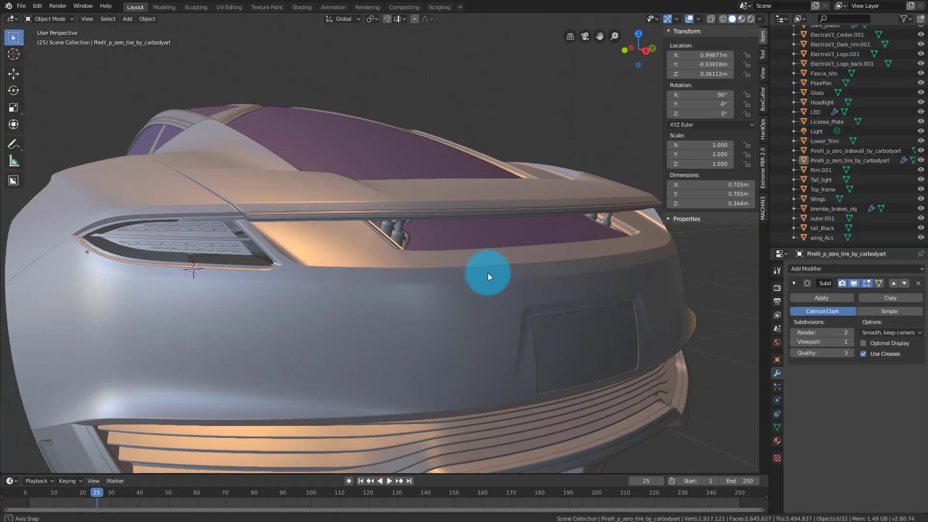
middle_drag(395, 275, 542, 274)
click(445, 285)
click(817, 179)
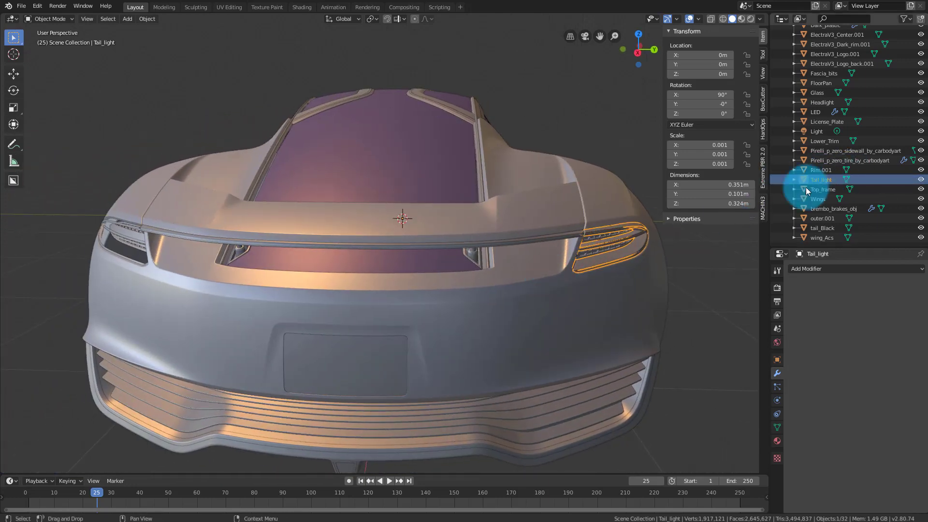
middle_drag(604, 260, 601, 251)
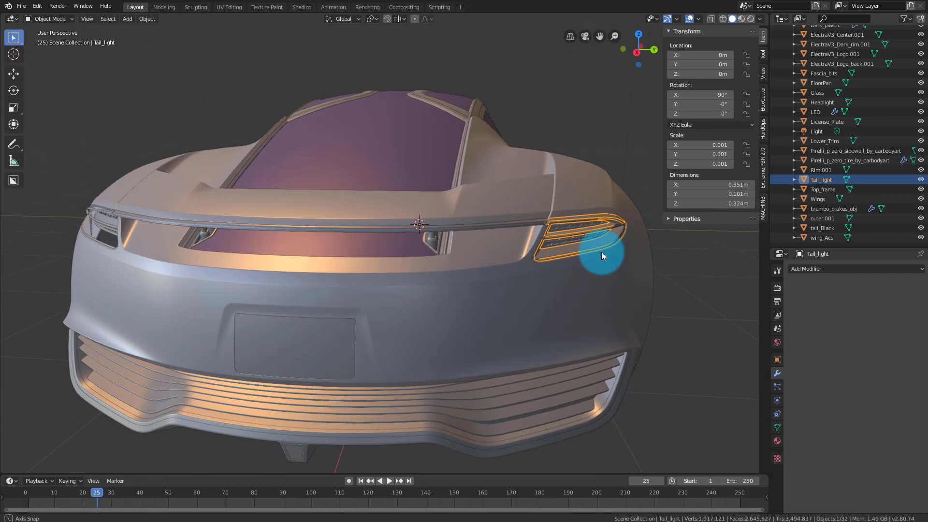
click(776, 271)
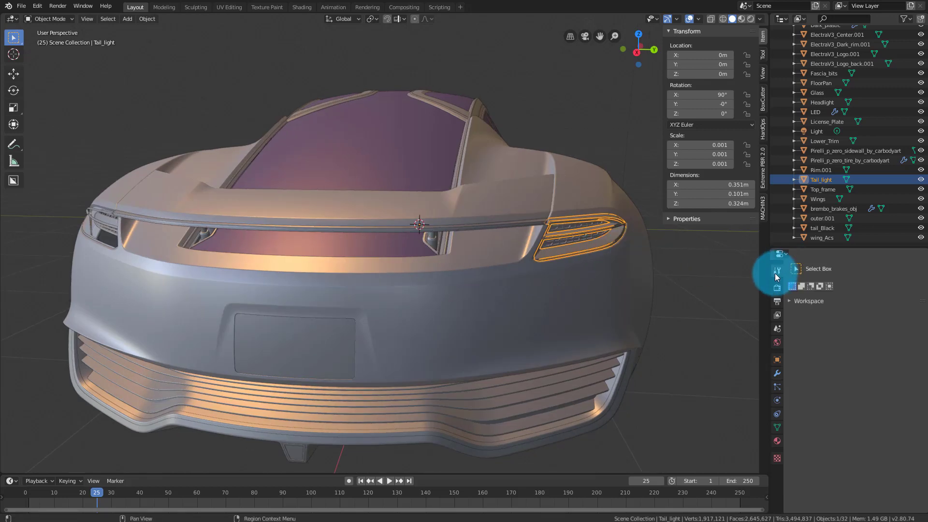
click(778, 374)
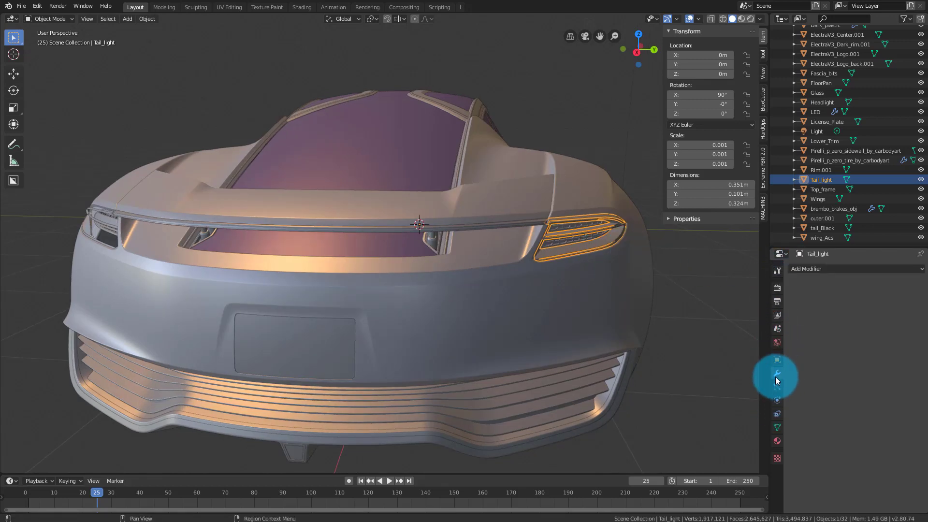
click(828, 268)
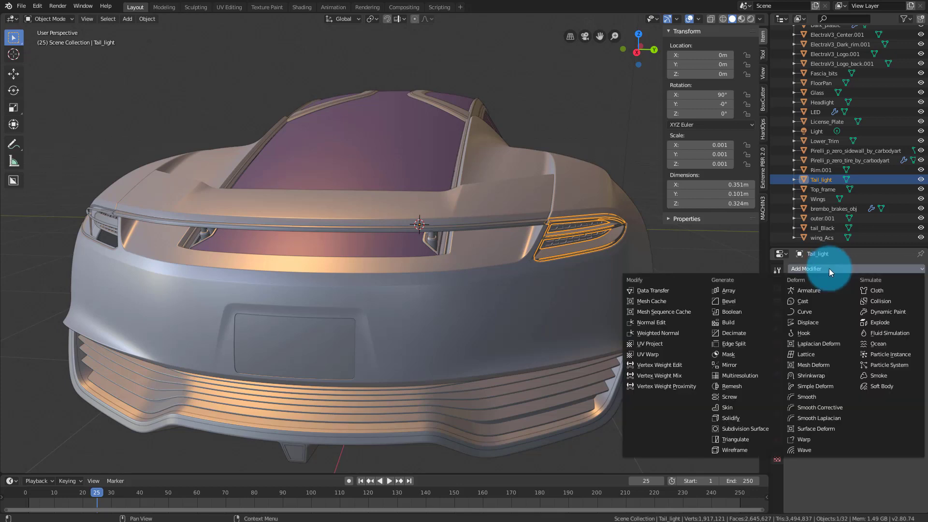
click(734, 363)
- Set the tail light's mirror axis to Z only, with X and Y turned off
middle_drag(644, 266, 619, 98)
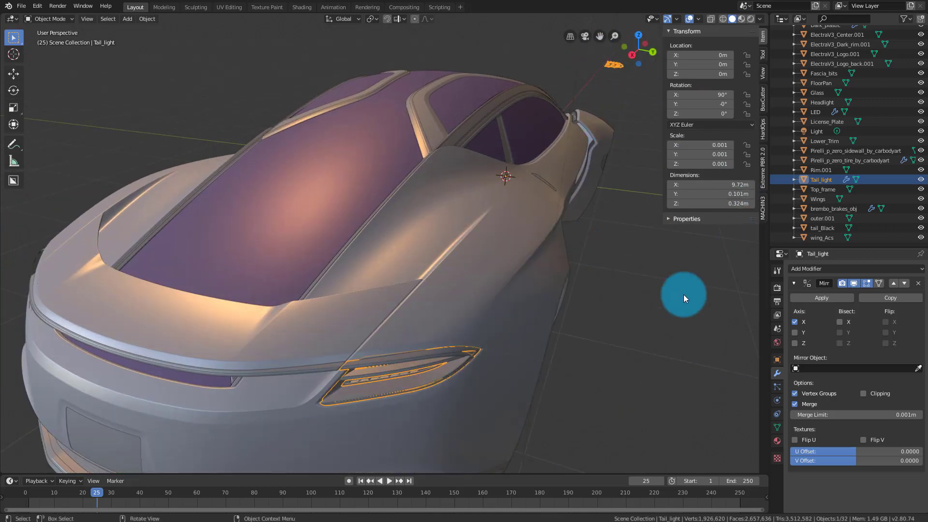
middle_drag(701, 296, 787, 311)
click(794, 333)
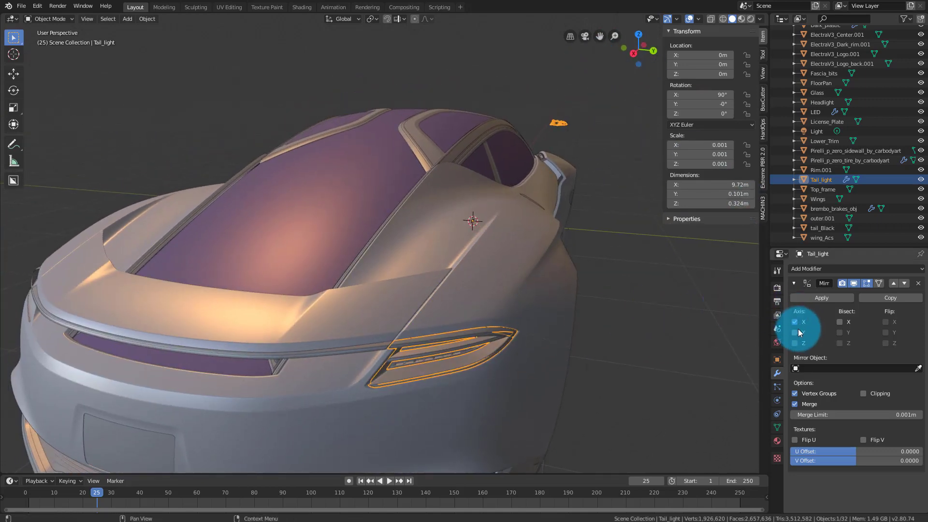
click(795, 333)
click(795, 322)
click(795, 343)
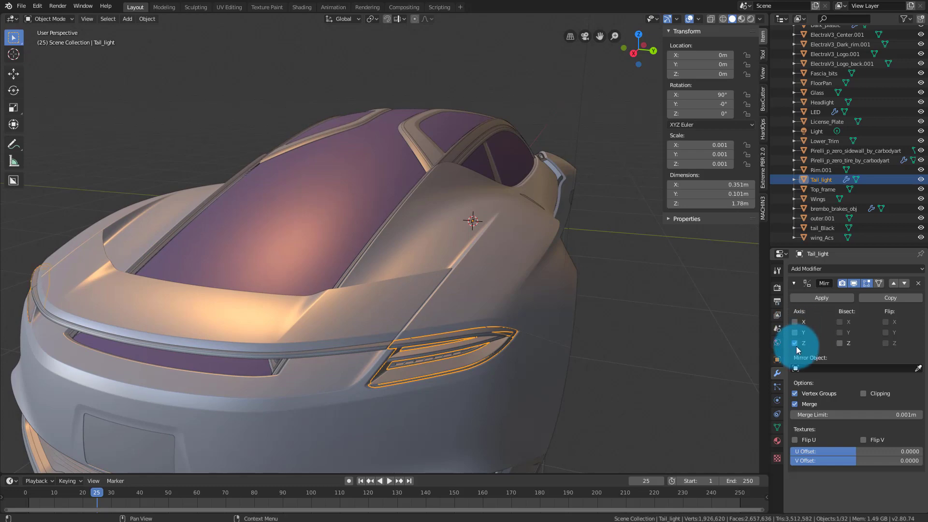
- Examine the front wheel area and look through the object list for the wheel parts
middle_drag(623, 305, 333, 327)
scroll(346, 327, up, 5)
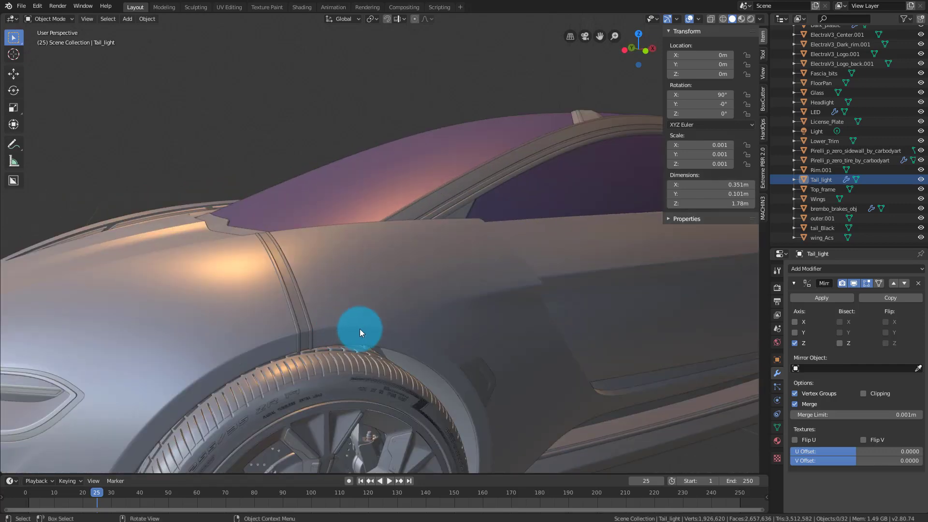
scroll(369, 318, down, 4)
middle_drag(381, 290, 387, 290)
scroll(841, 184, up, 5)
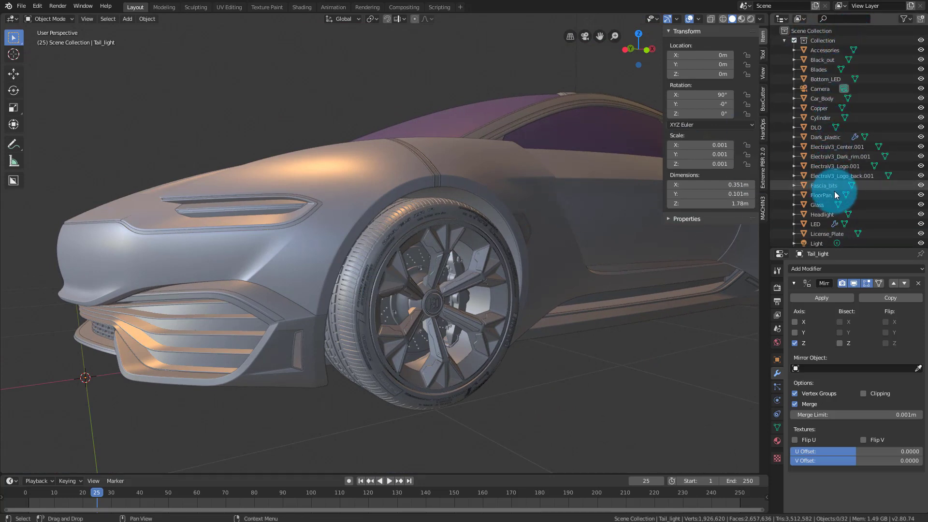
scroll(837, 218, down, 3)
scroll(837, 223, down, 4)
scroll(839, 231, down, 2)
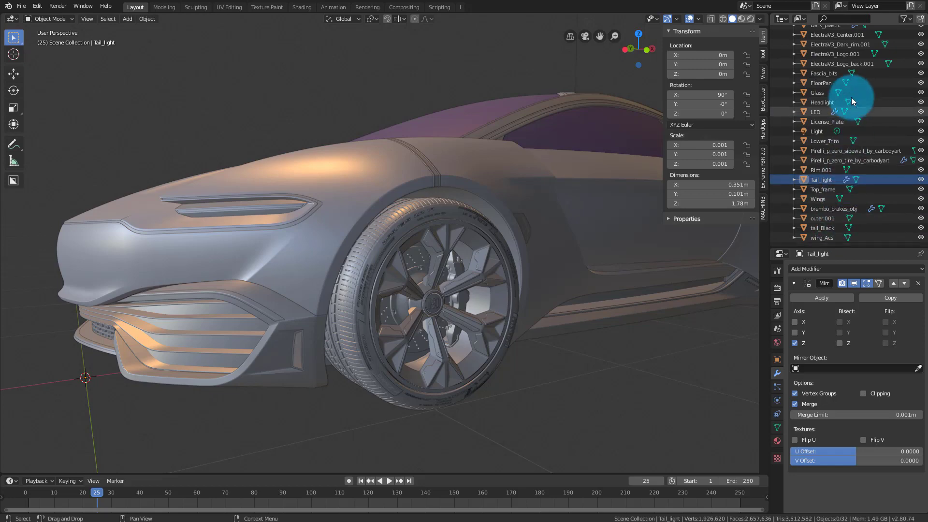
- Select the front wheel's Pirelli tire together with the raised lettering on its sidewall
click(382, 225)
scroll(382, 225, up, 5)
scroll(389, 233, up, 1)
scroll(390, 233, down, 1)
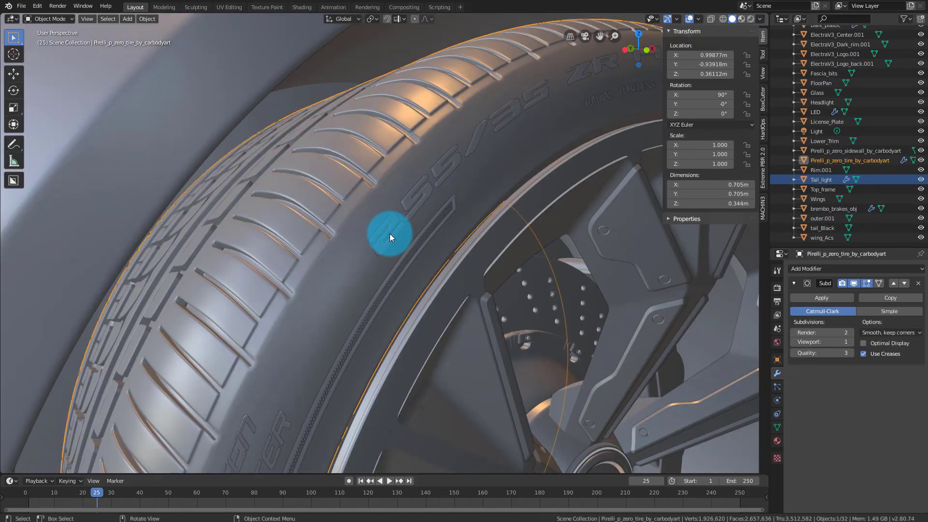
scroll(390, 233, down, 8)
middle_drag(398, 248, 393, 261)
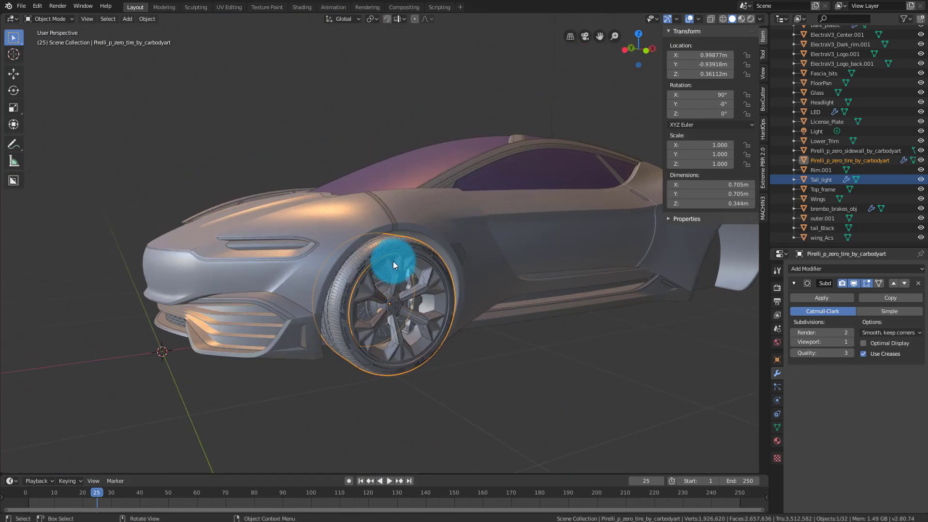
scroll(350, 282, up, 2)
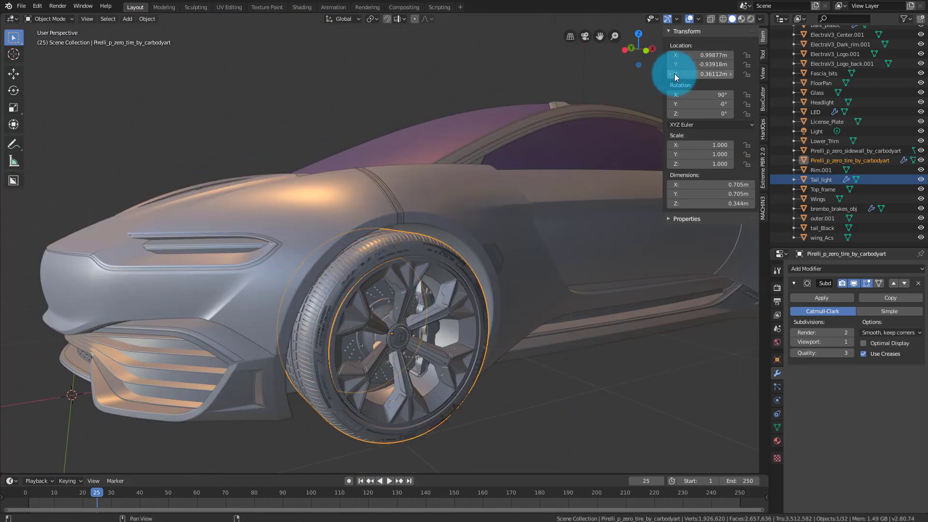
scroll(338, 282, up, 6)
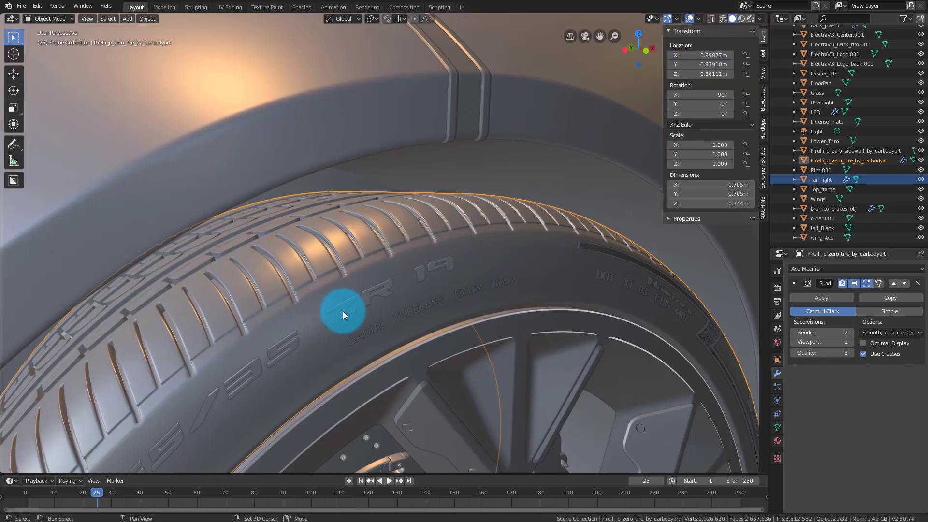
shift+click(344, 311)
scroll(448, 267, down, 8)
scroll(391, 271, up, 8)
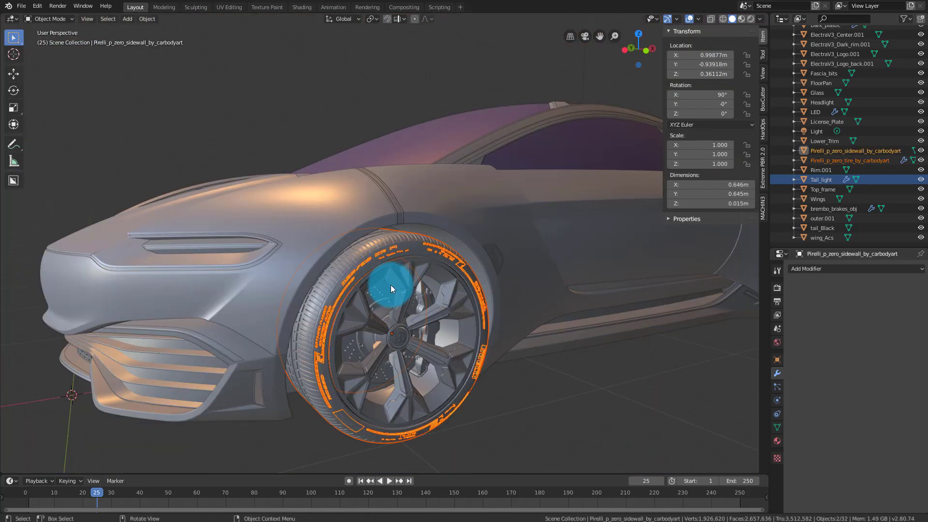
- Add the wheel's ElectraV3_Logo.001, ElectraV3_Dark_rim.001 and brembo_brakes_obj objects to the selection
shift+click(401, 306)
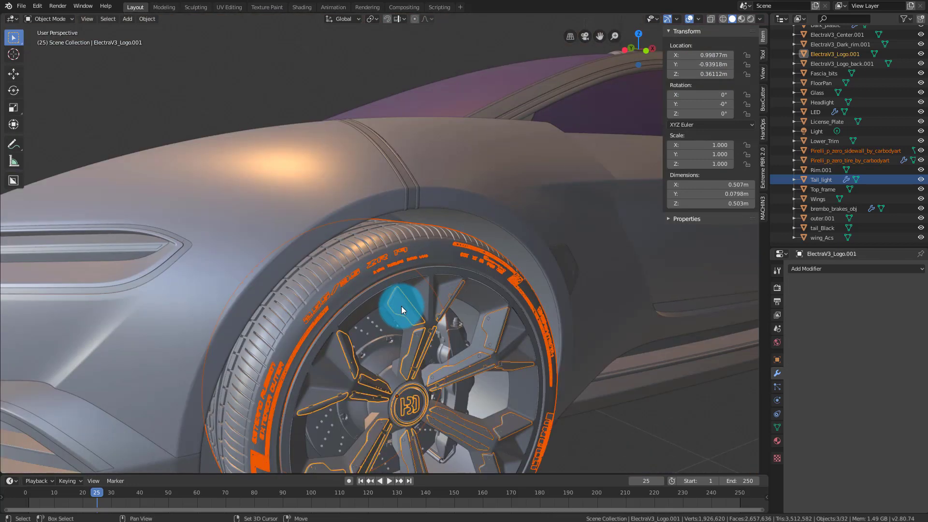
shift+click(402, 333)
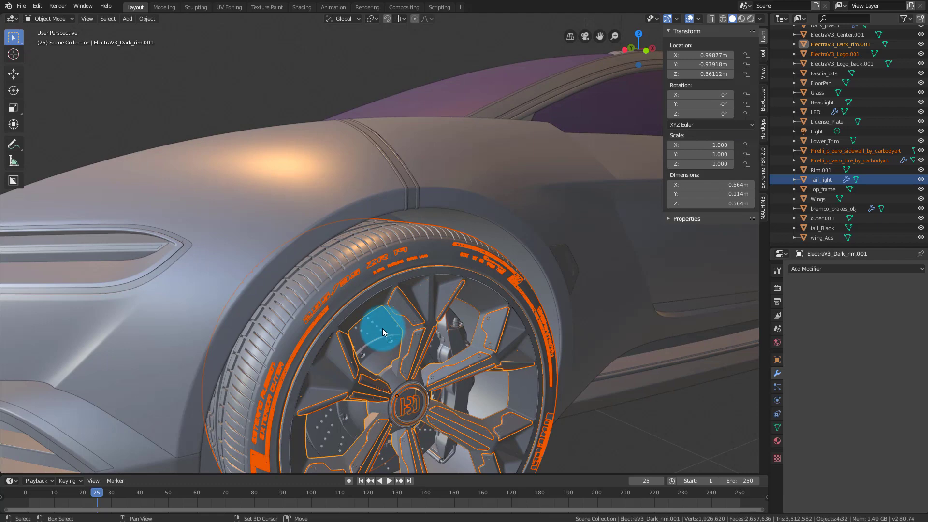
shift+click(382, 330)
shift+click(453, 328)
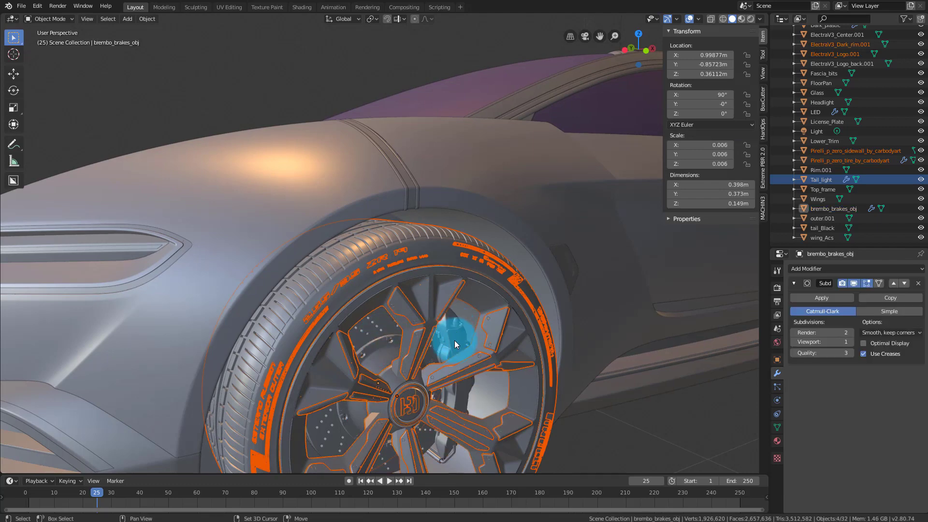
middle_drag(476, 314, 480, 253)
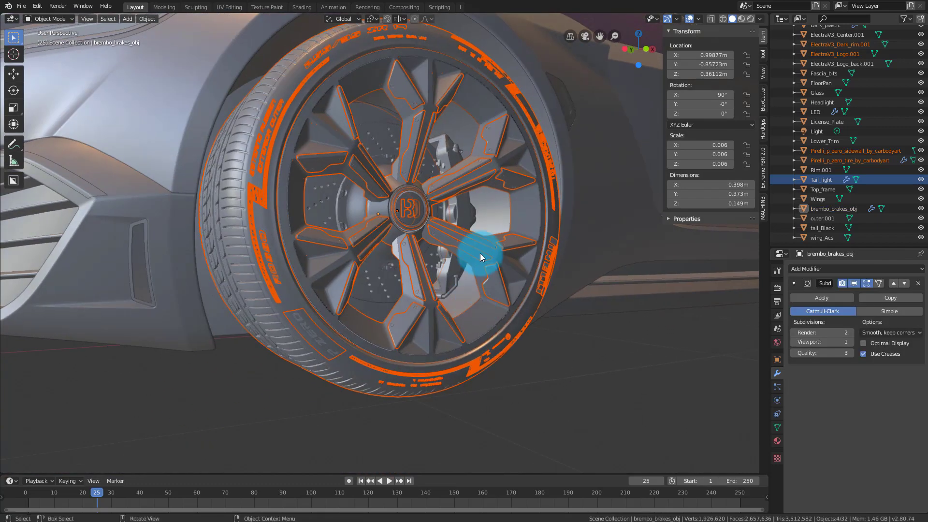
shift+click(459, 210)
middle_drag(459, 211, 508, 213)
- Move the selected wheel parts into a new collection named Wheel1
key(m)
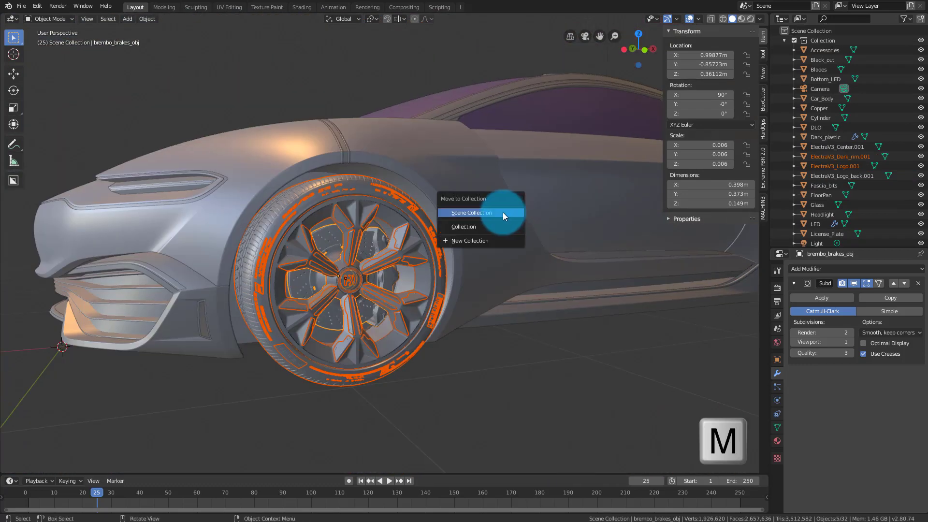
click(485, 240)
text(Wheel1)
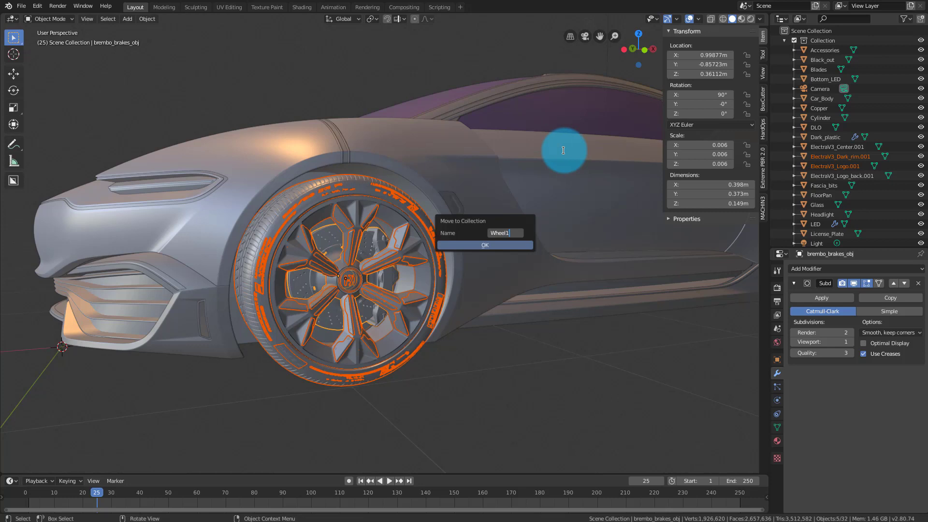
key(Return)
click(485, 245)
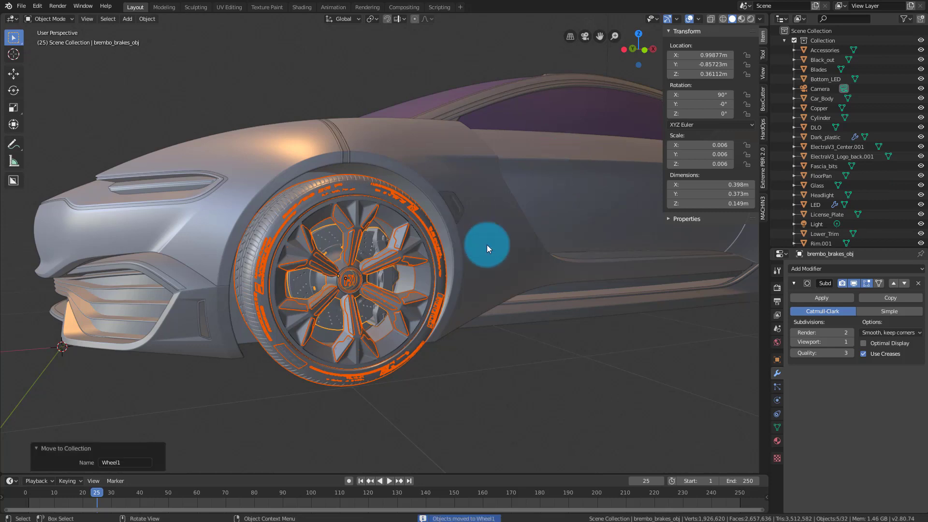
- Hide the Wheel1 collection so that only the wheel parts still missing from it remain in the wheel arch
click(784, 40)
click(814, 51)
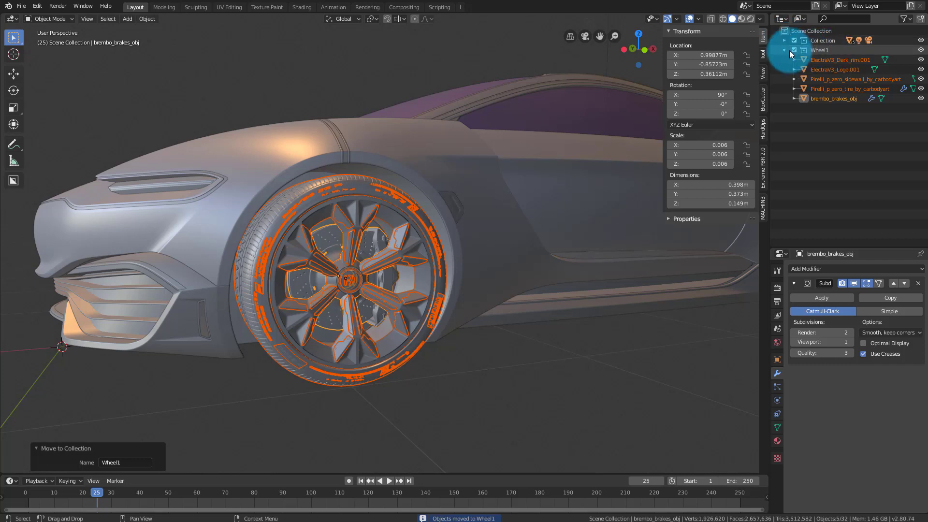
click(920, 51)
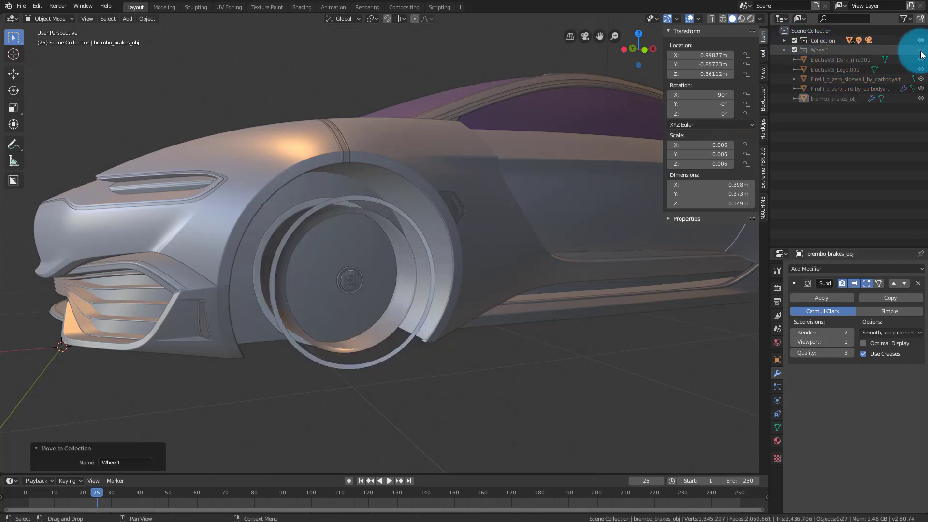
click(837, 51)
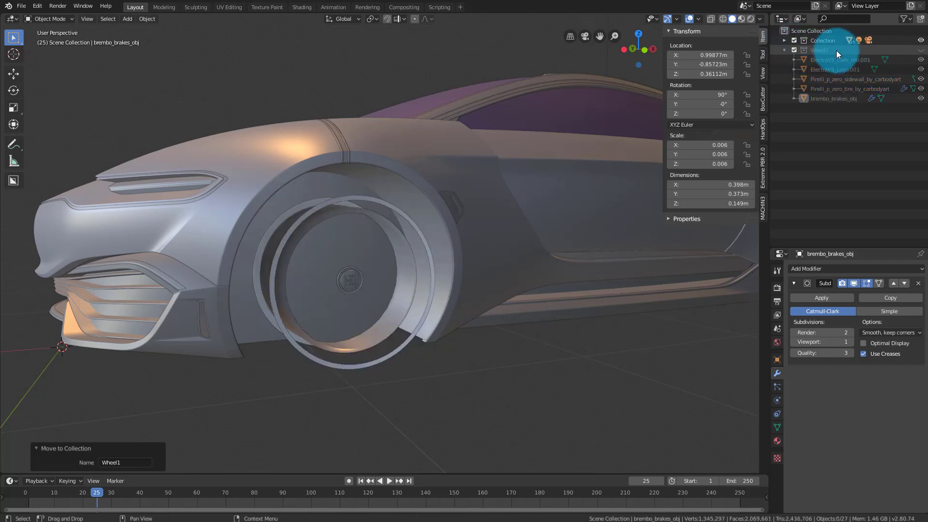
click(784, 40)
- Select the remaining front wheel parts: the outer ring, logo back, center cap, Rim.001 and the Cylinder disc
mouse_move(555, 261)
middle_down()
mouse_move(547, 328)
mouse_move(560, 295)
middle_up()
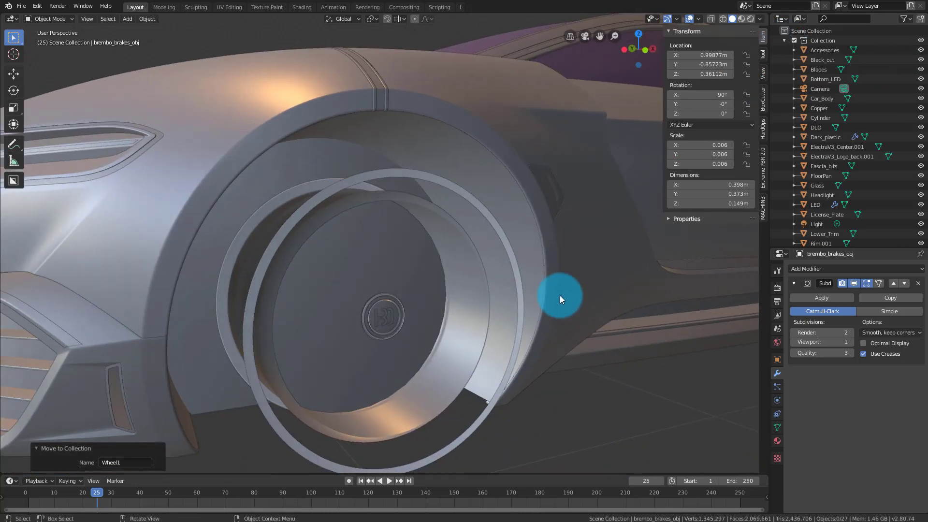
click(517, 279)
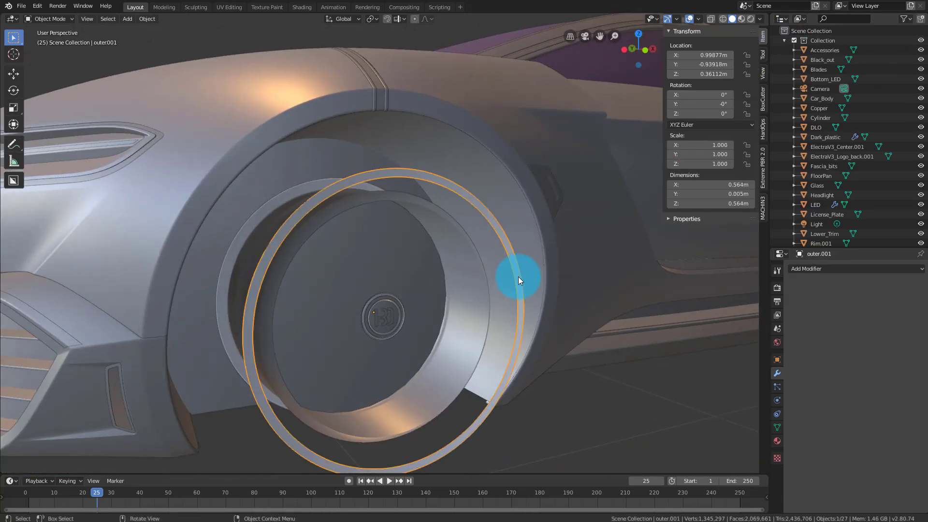
shift+click(386, 313)
shift+click(401, 306)
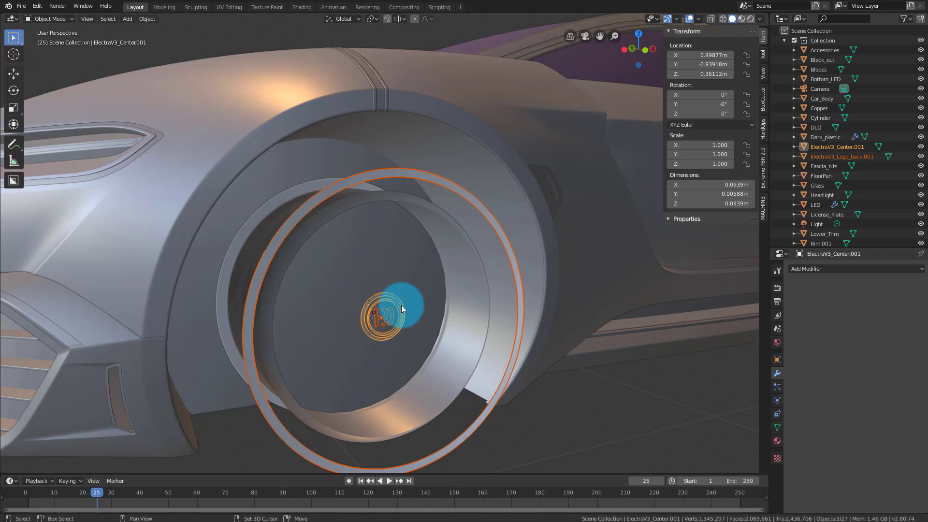
shift+click(468, 274)
shift+click(392, 273)
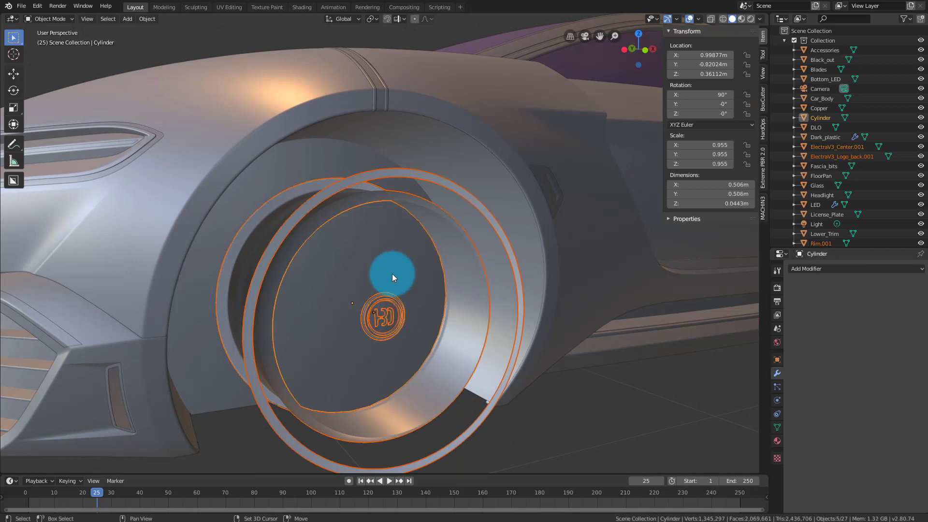
- Move the selected remaining wheel parts into the existing Wheel1 collection
scroll(866, 145, down, 5)
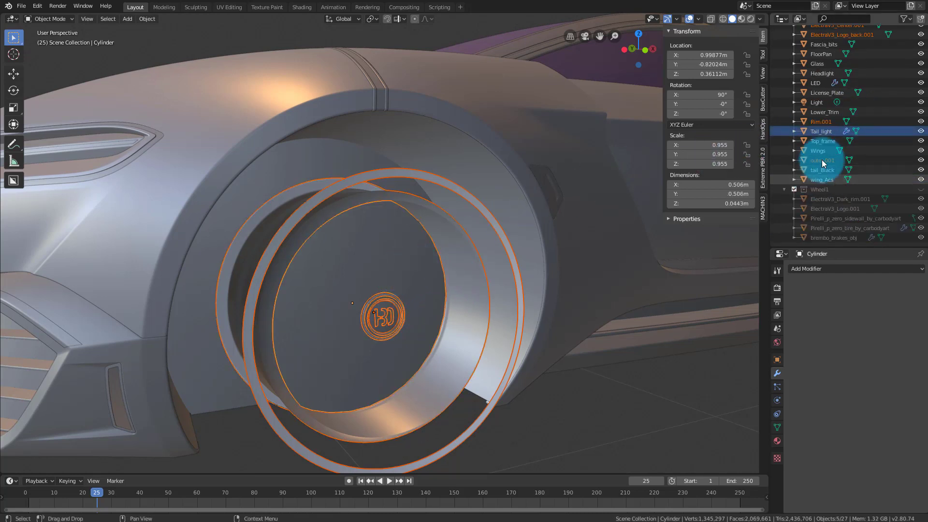
scroll(838, 102, up, 3)
scroll(840, 105, down, 3)
key(m)
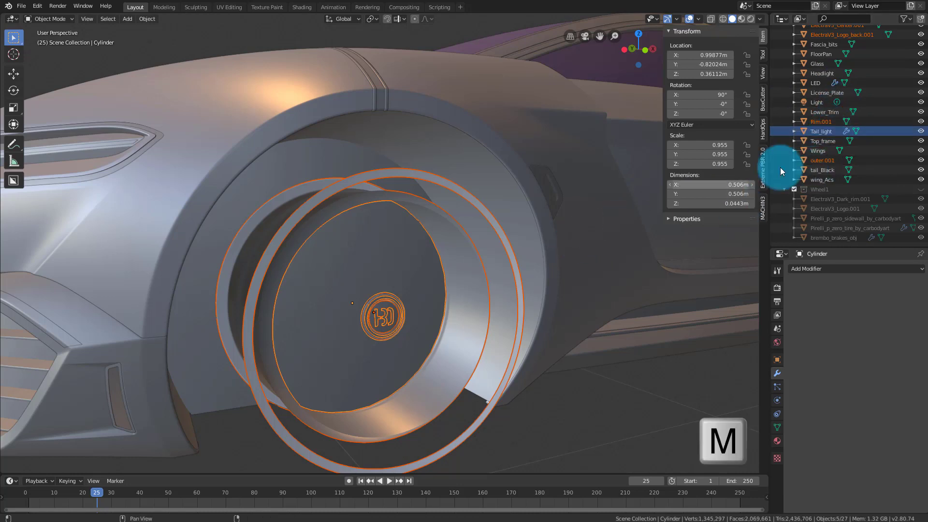
key(m)
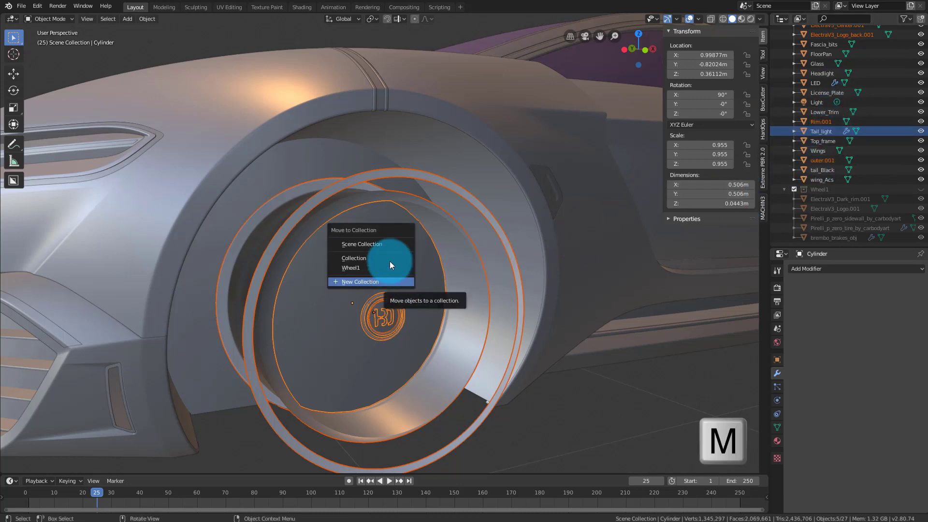
click(385, 268)
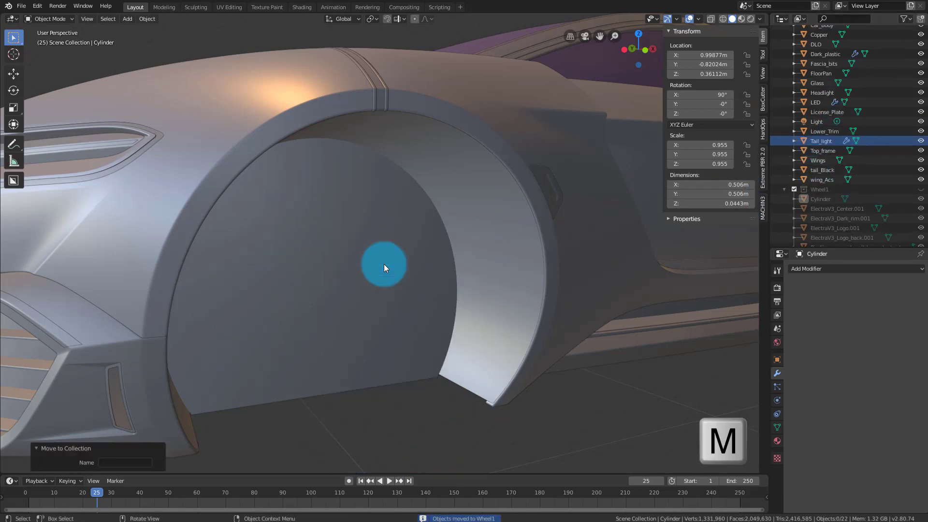
- Check the Wheel1 collection by toggling its visibility, leave it hidden and collapse its contents in the object list
scroll(385, 265, down, 5)
middle_drag(471, 279, 468, 283)
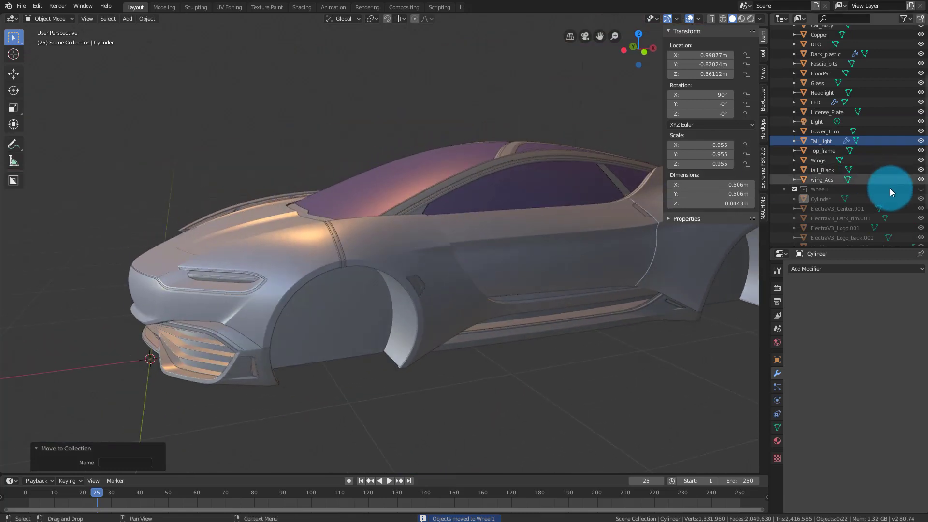
click(921, 189)
click(922, 190)
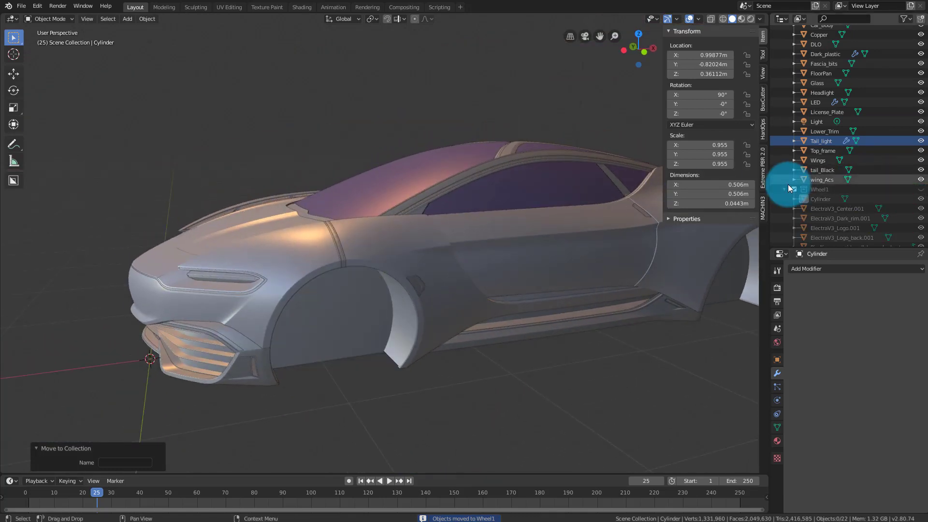
click(784, 189)
scroll(842, 172, up, 2)
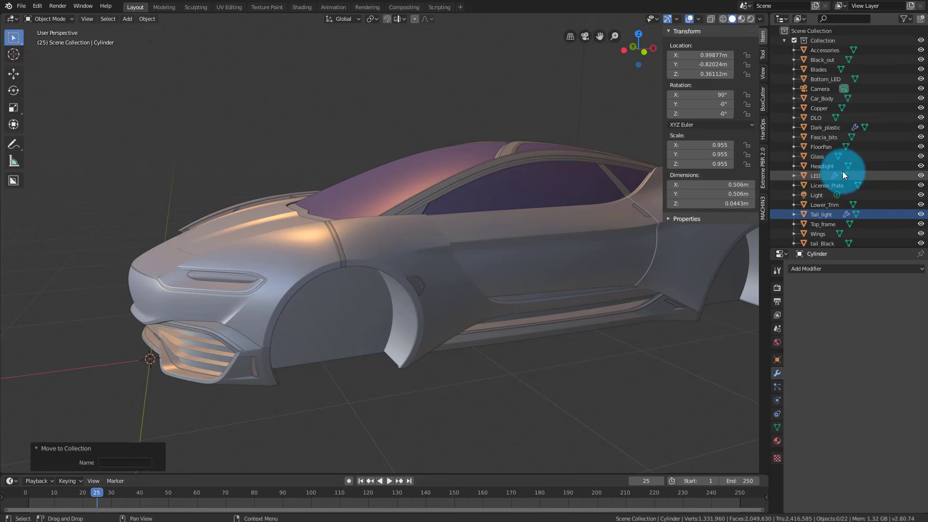
- Select the car objects from Accessories down to Fascia_bits in the object list, leaving out the Camera
middle_drag(564, 304, 652, 224)
click(822, 51)
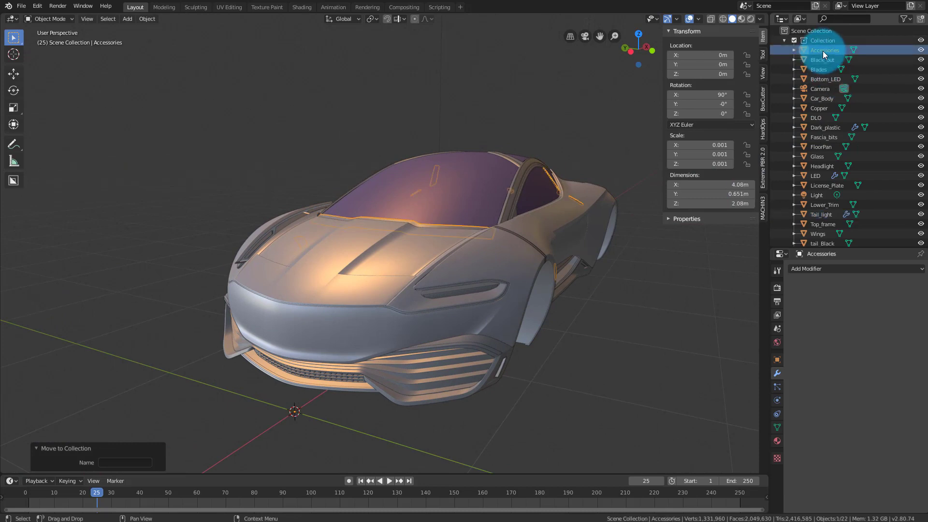
ctrl+click(822, 61)
ctrl+click(822, 69)
ctrl+click(826, 79)
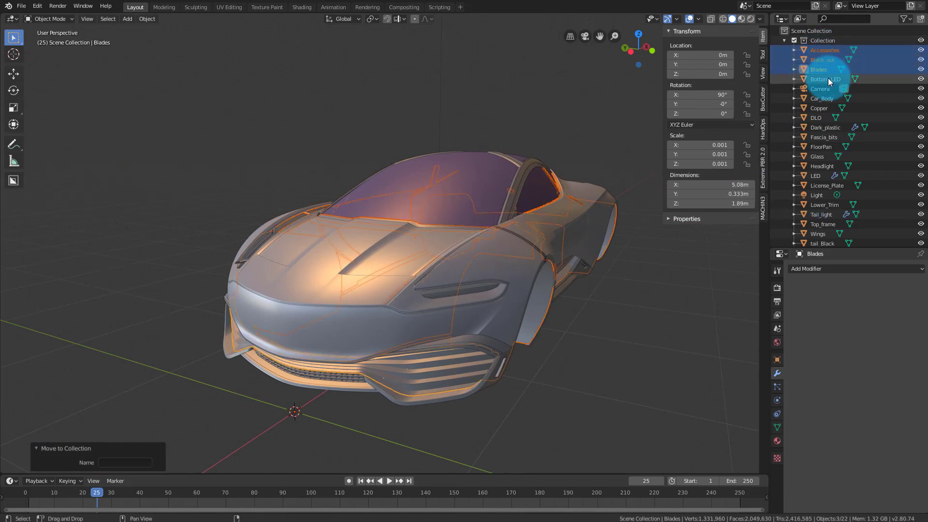
ctrl+click(824, 98)
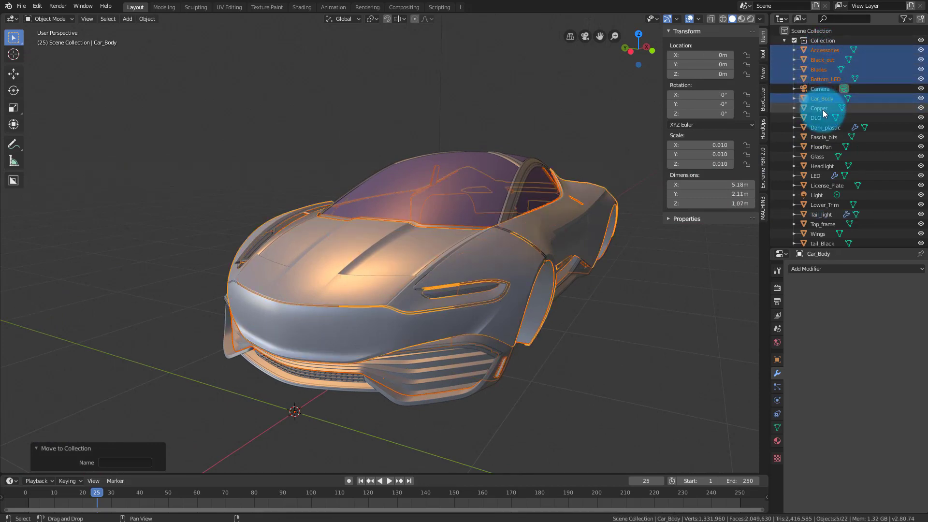
ctrl+click(822, 109)
ctrl+click(823, 118)
ctrl+click(825, 127)
ctrl+click(824, 137)
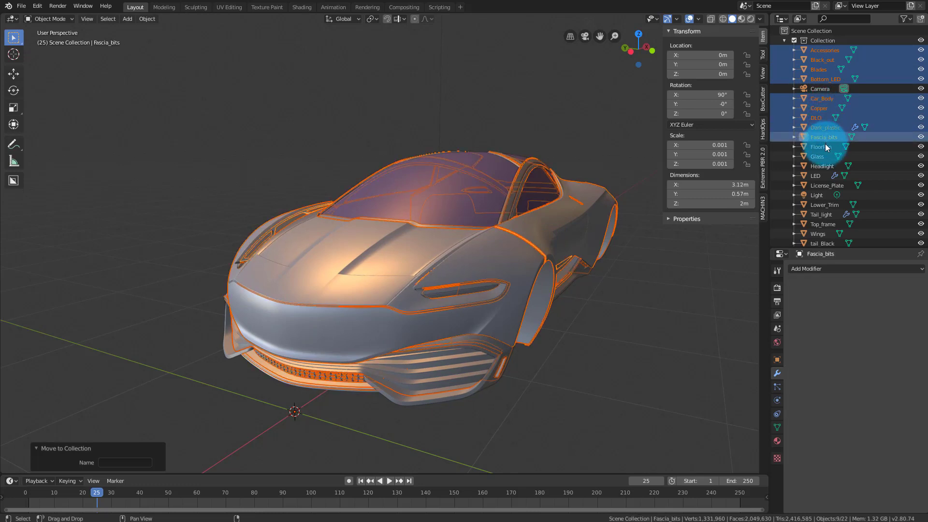
- Add the remaining car objects from FloorPan down to wing_Acs to the selection, leaving out the Light
ctrl+click(824, 146)
ctrl+click(825, 156)
ctrl+click(826, 167)
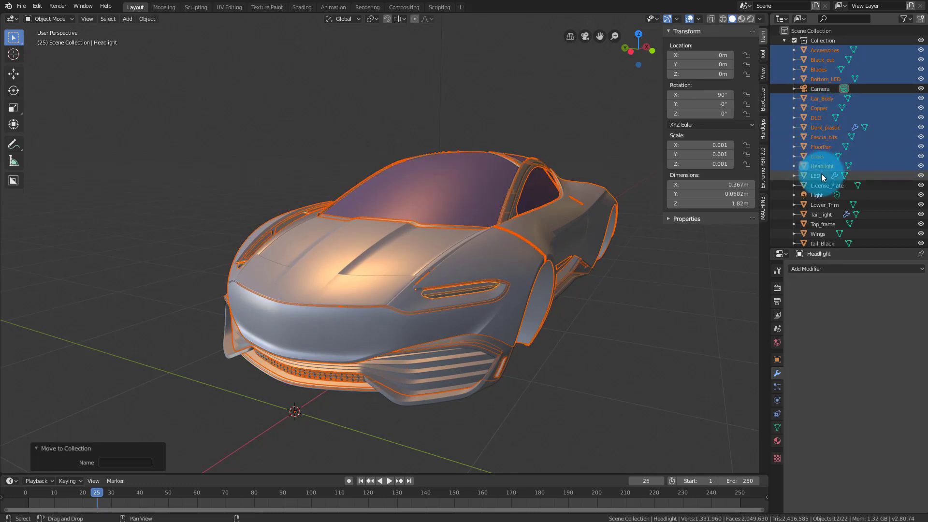
ctrl+click(822, 175)
ctrl+click(823, 185)
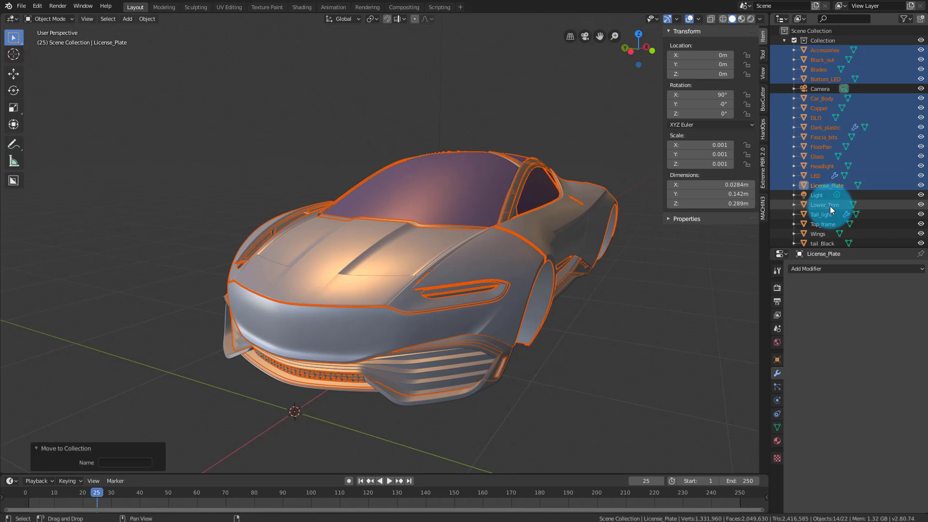
ctrl+click(830, 205)
ctrl+click(828, 214)
ctrl+click(828, 224)
scroll(831, 218, down, 2)
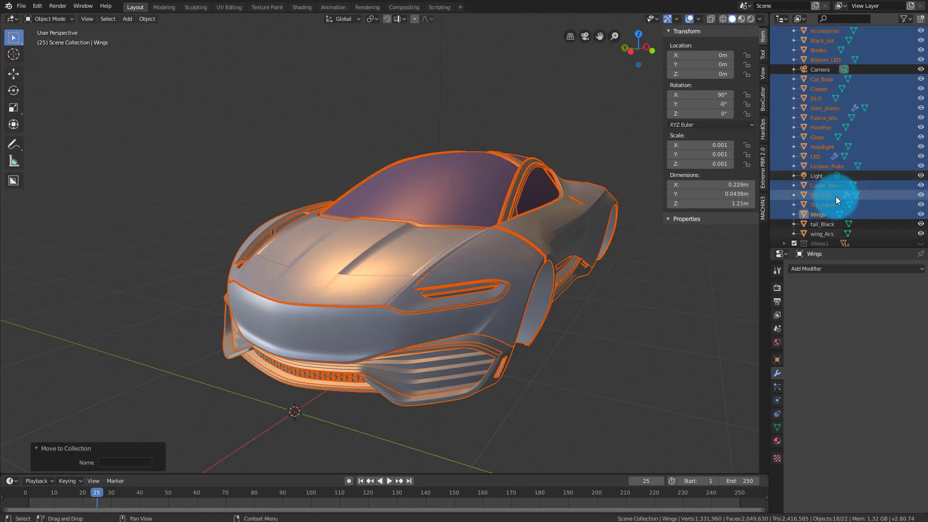
ctrl+click(843, 209)
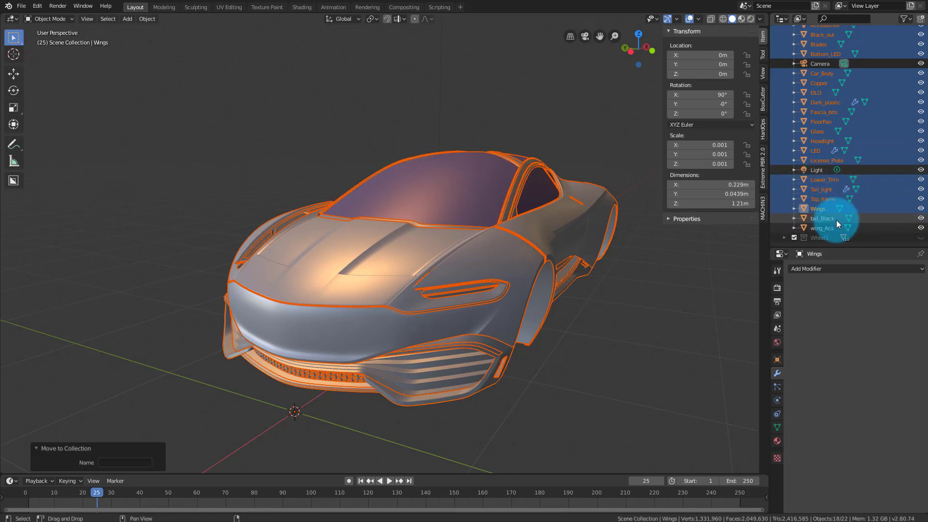
ctrl+click(835, 219)
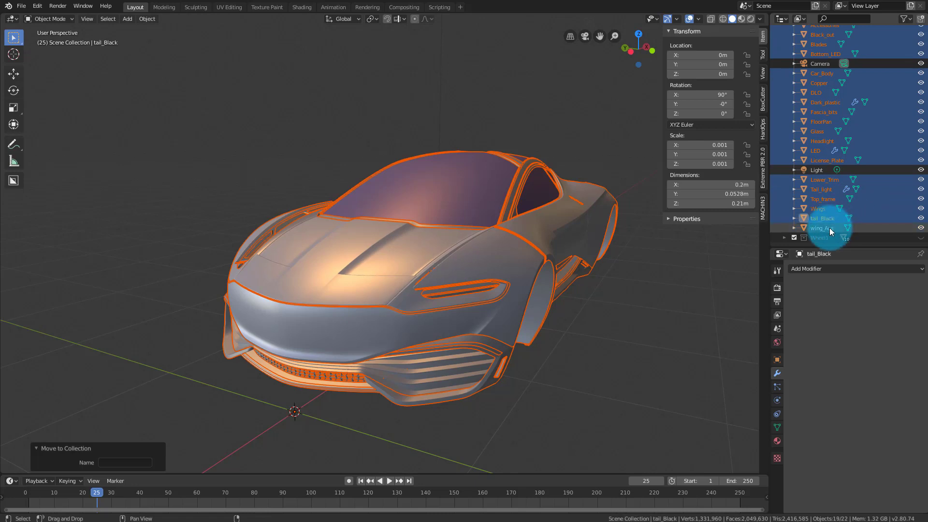
ctrl+click(829, 228)
- Move the selected car objects into a new collection named Electra
middle_drag(509, 205, 509, 213)
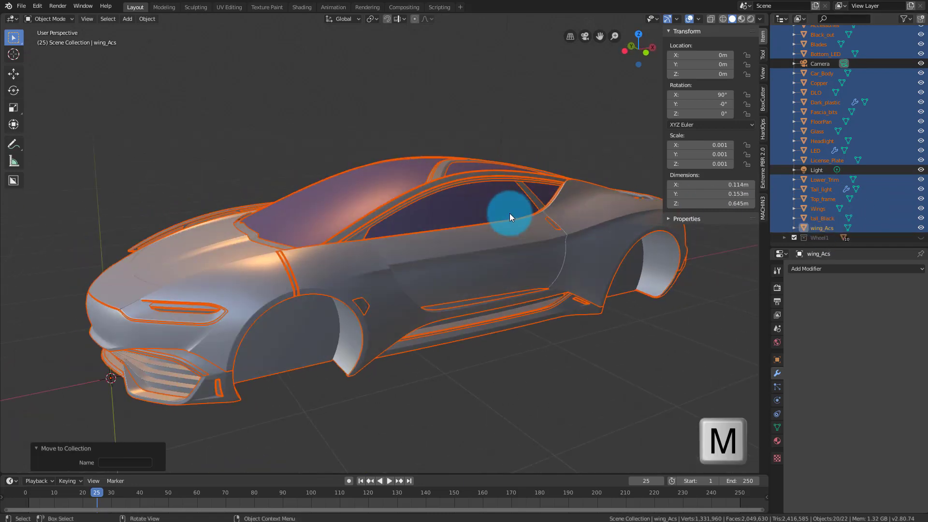
key(m)
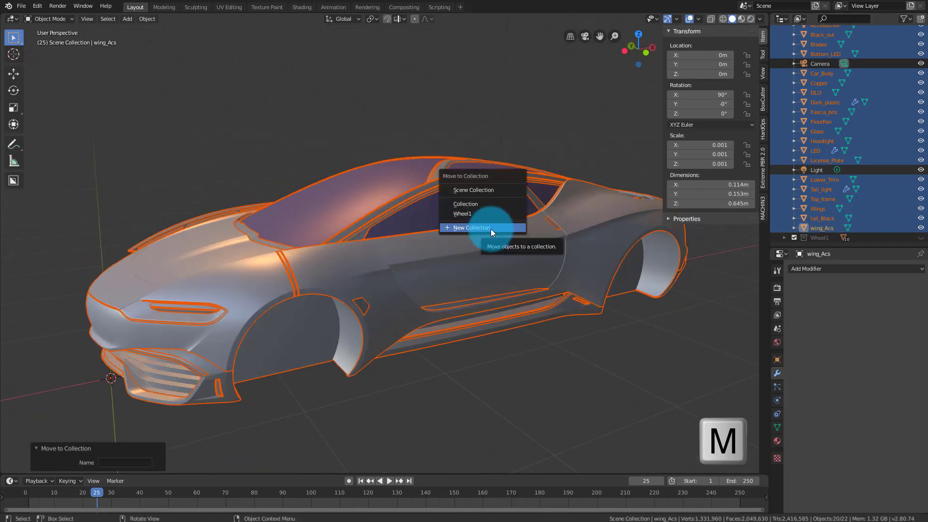
click(491, 228)
text(Ele)
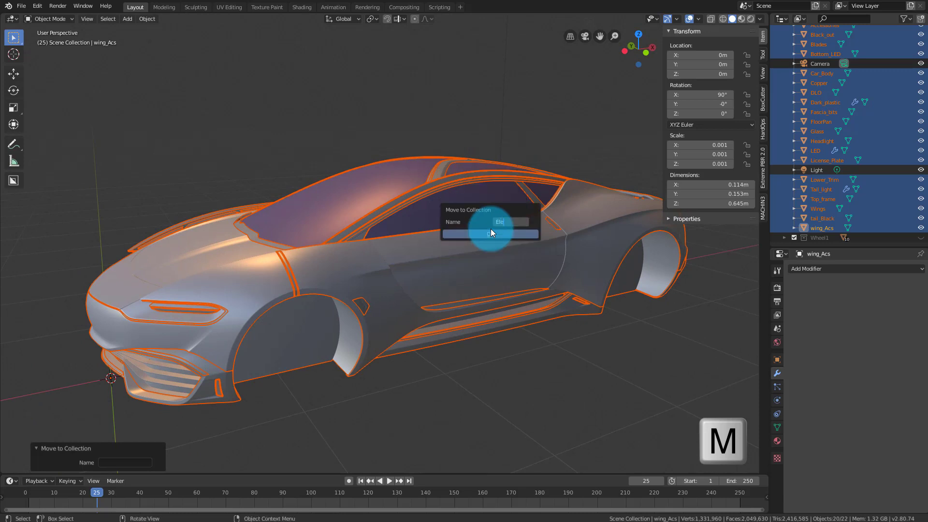
text(ctra)
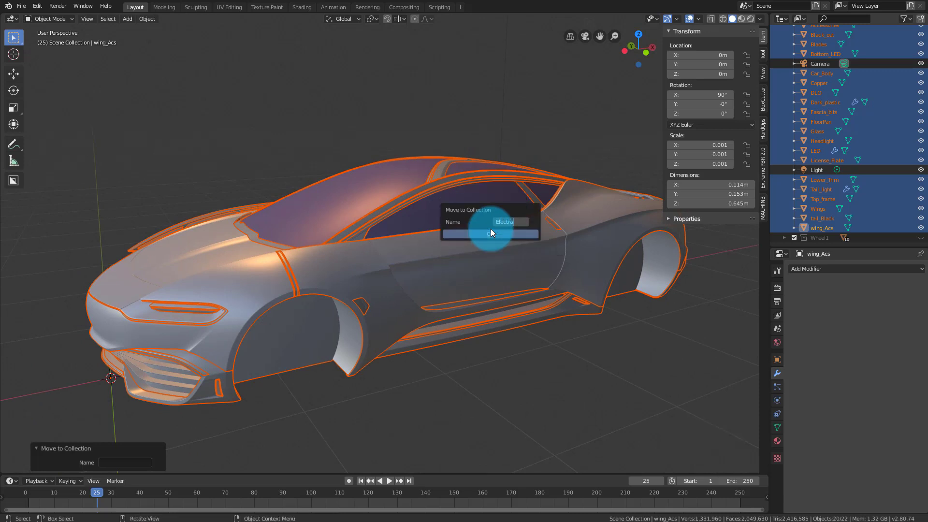
key(Return)
click(489, 235)
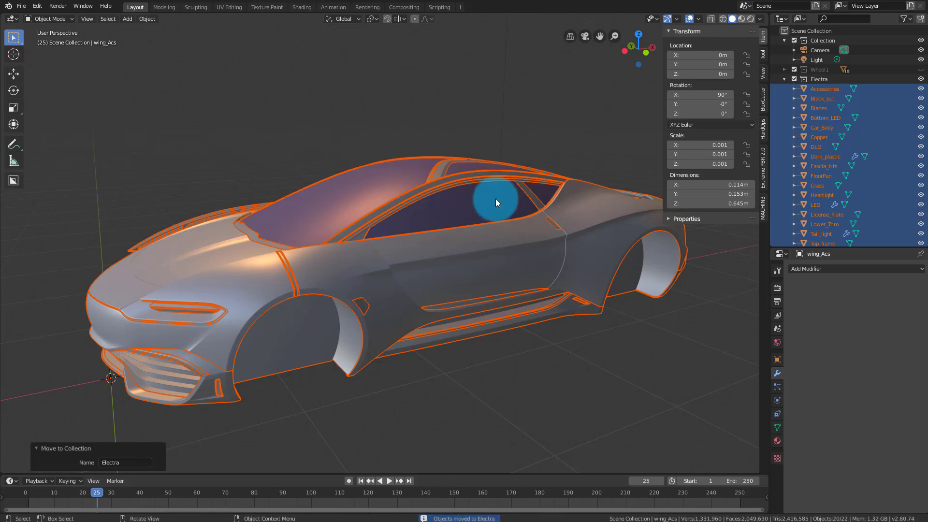
- Deselect all objects, collapse the Electra collection in the object list and check it by toggling its visibility
middle_drag(494, 199, 797, 134)
middle_drag(464, 170, 478, 102)
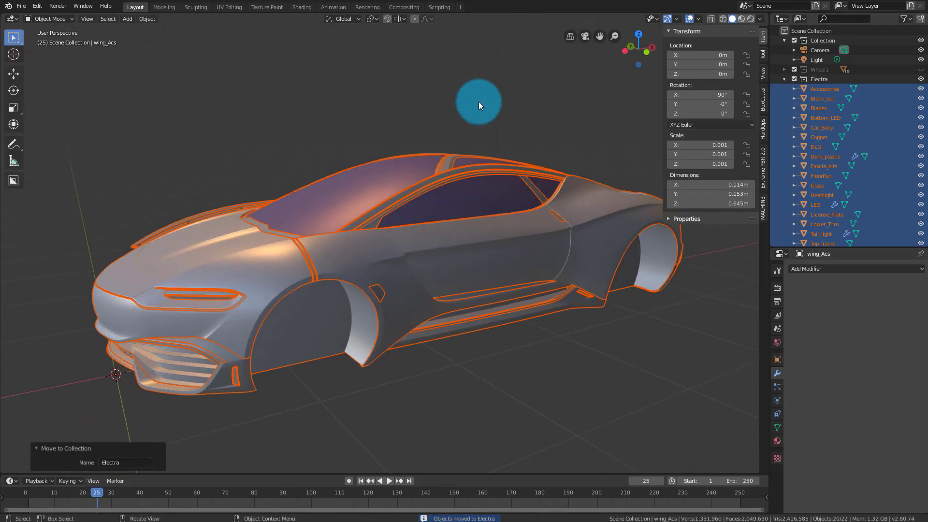
click(480, 99)
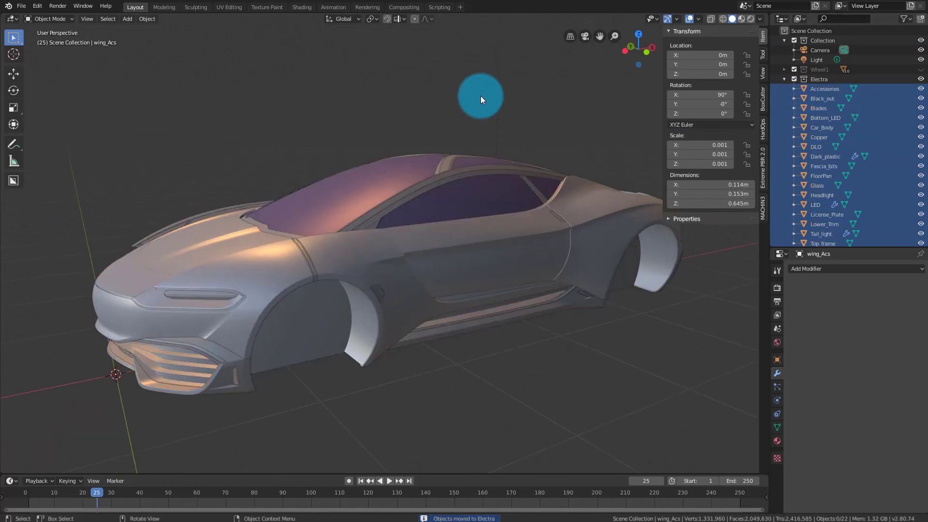
click(784, 79)
click(920, 79)
click(920, 79)
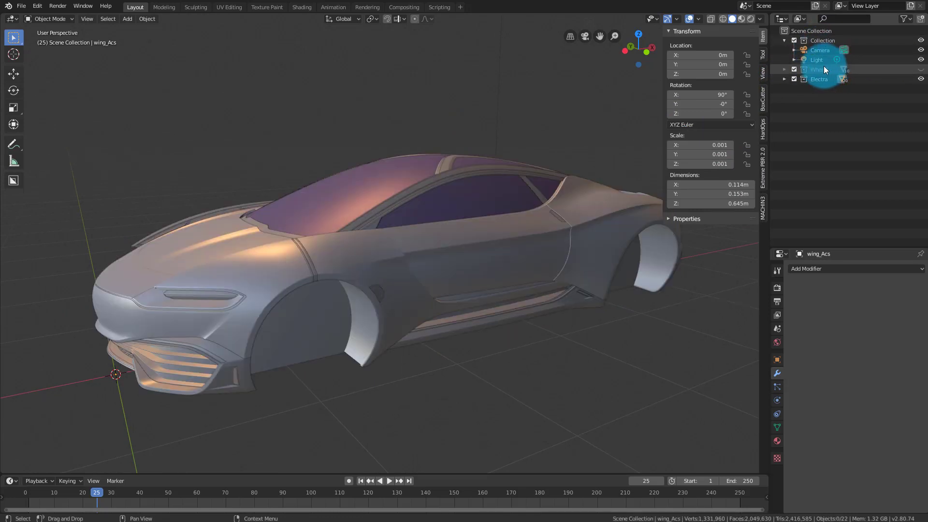
- Unhide the Wheel1 collection, nest it inside the Electra collection and expand Electra's contents
click(821, 69)
click(920, 69)
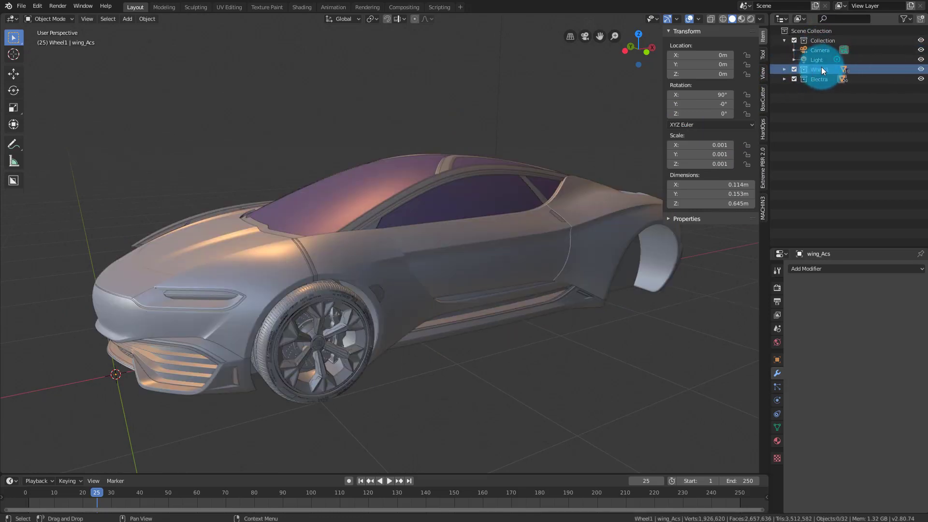
drag(821, 69, 820, 79)
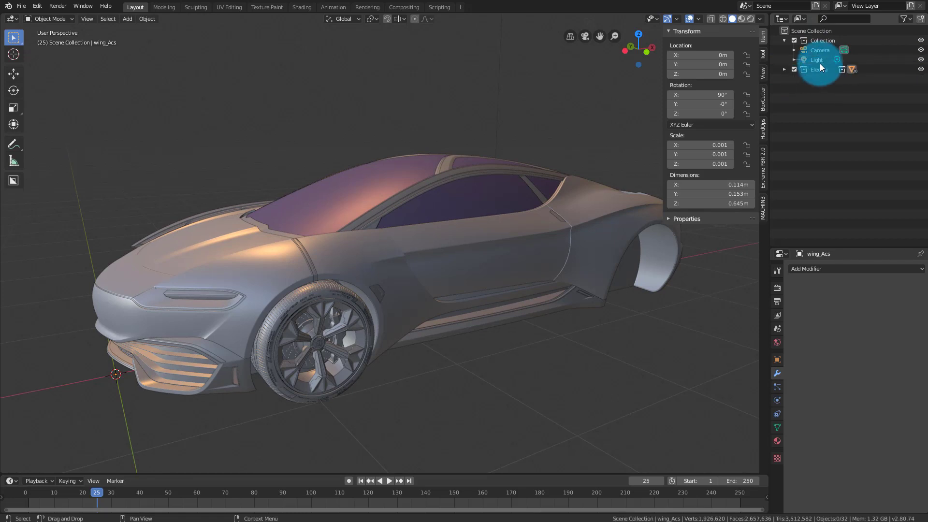
click(785, 68)
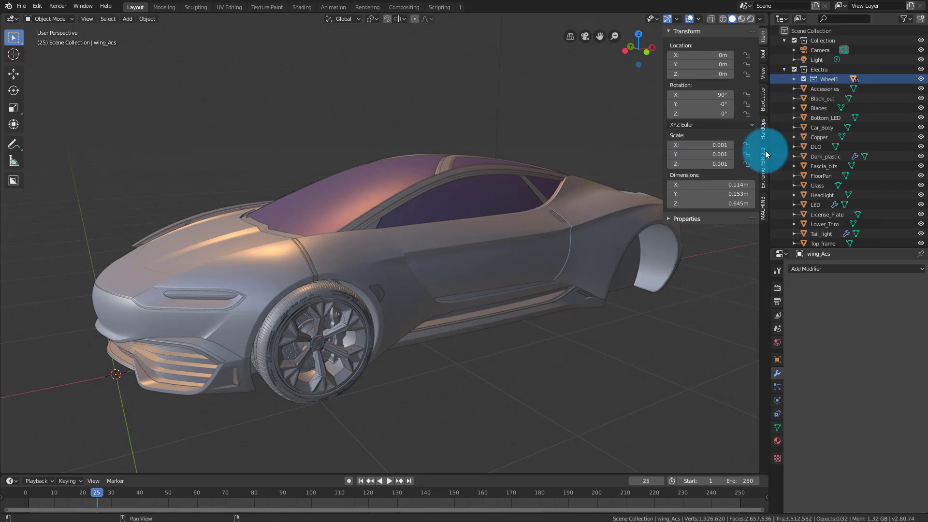
- Check the nested Wheel1 collection by toggling its visibility, and inspect the front wheel and the empty rear wheel arch
scroll(833, 155, down, 3)
scroll(838, 156, up, 3)
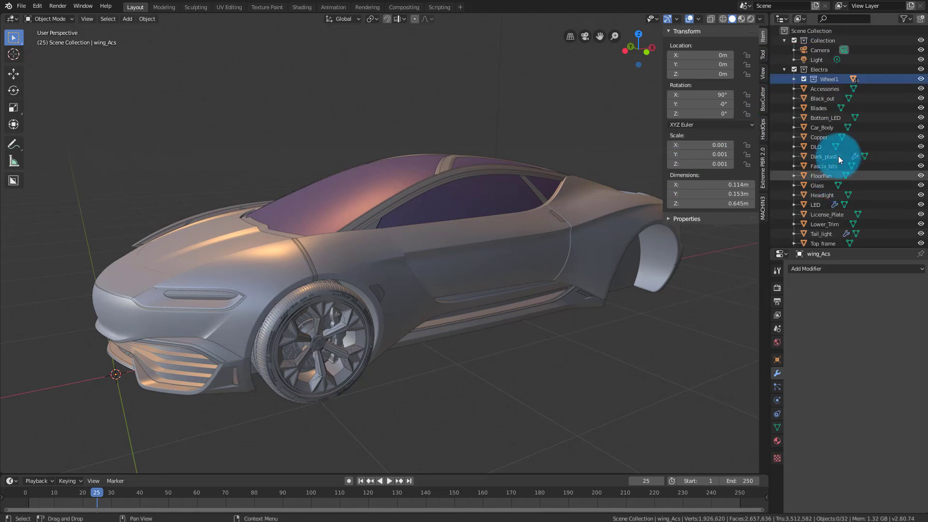
click(920, 79)
click(921, 78)
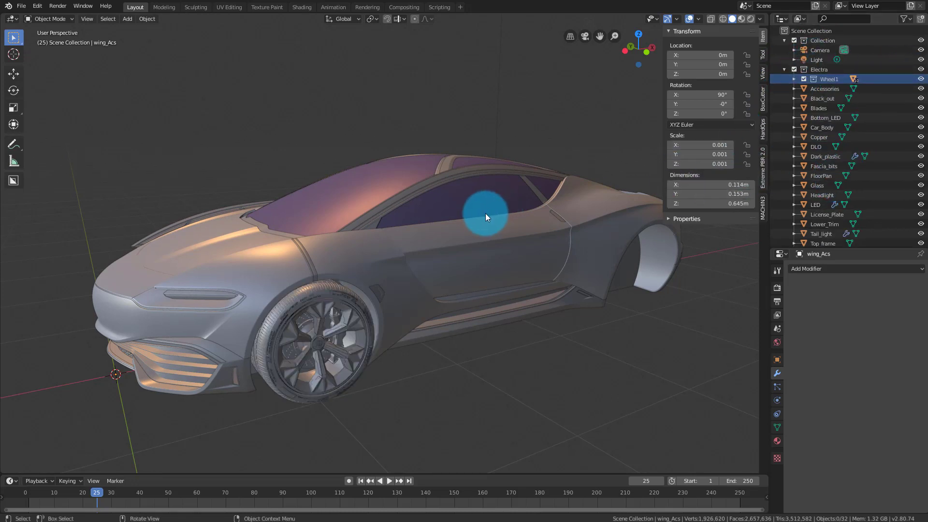
scroll(479, 214, up, 6)
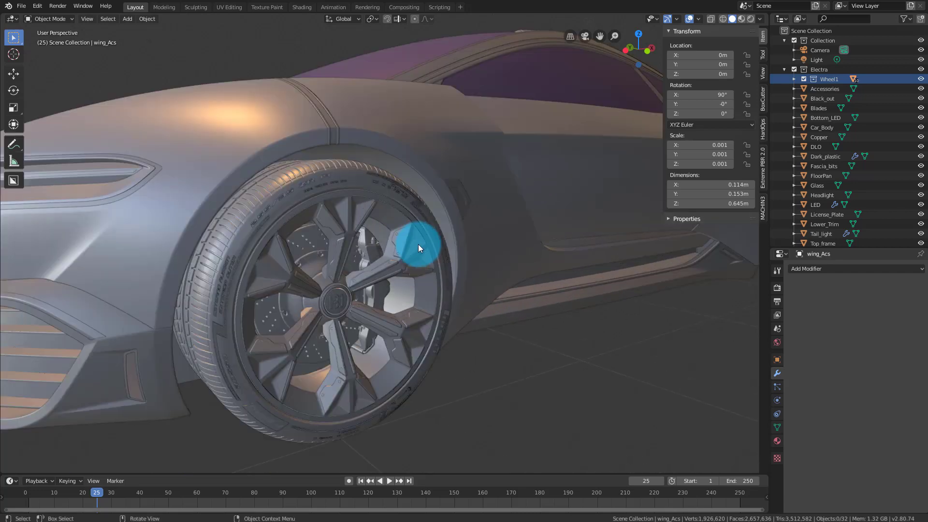
scroll(418, 244, down, 6)
middle_drag(439, 235, 384, 271)
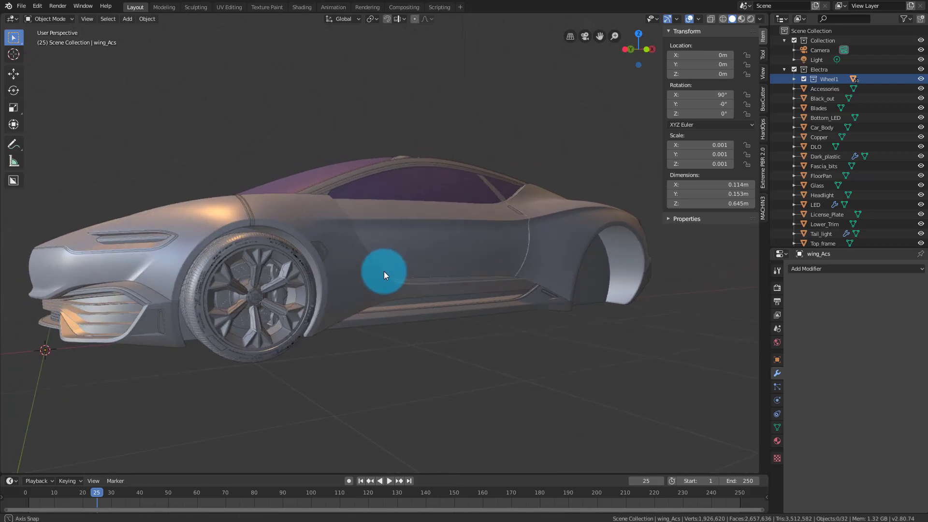
middle_drag(447, 164, 508, 143)
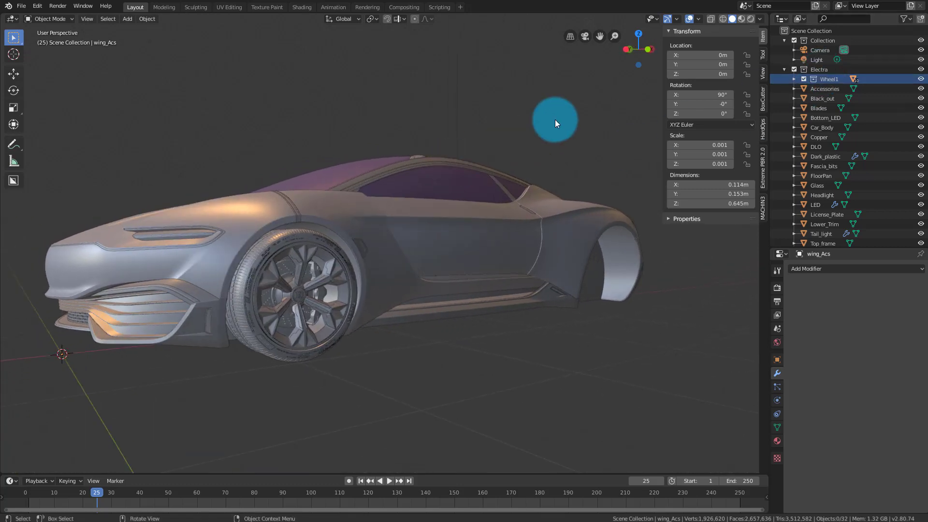
middle_drag(430, 235, 537, 203)
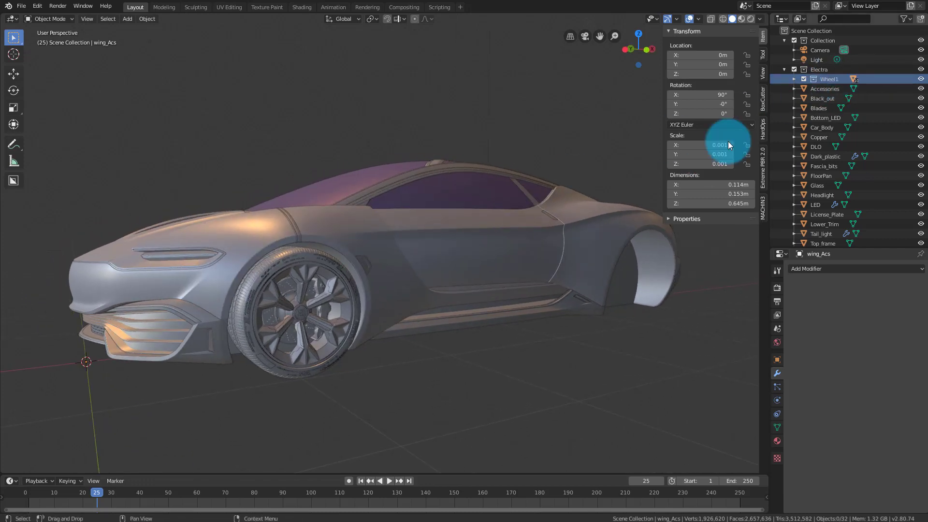
middle_drag(401, 319, 360, 307)
- Duplicate all objects of the Wheel1 collection and place the copy about 2.98 m along the X axis, in the rear wheel arch
click(842, 80)
right_click(822, 79)
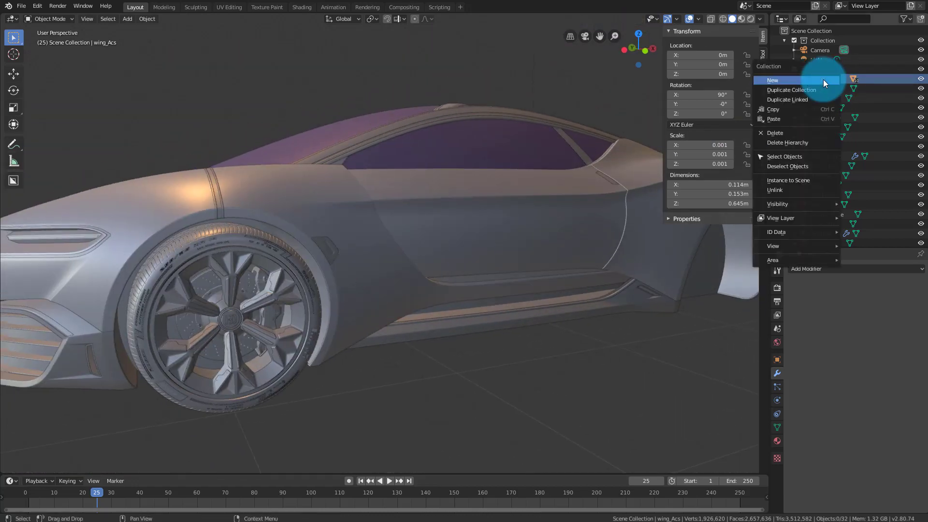
click(799, 156)
middle_drag(589, 200, 314, 329)
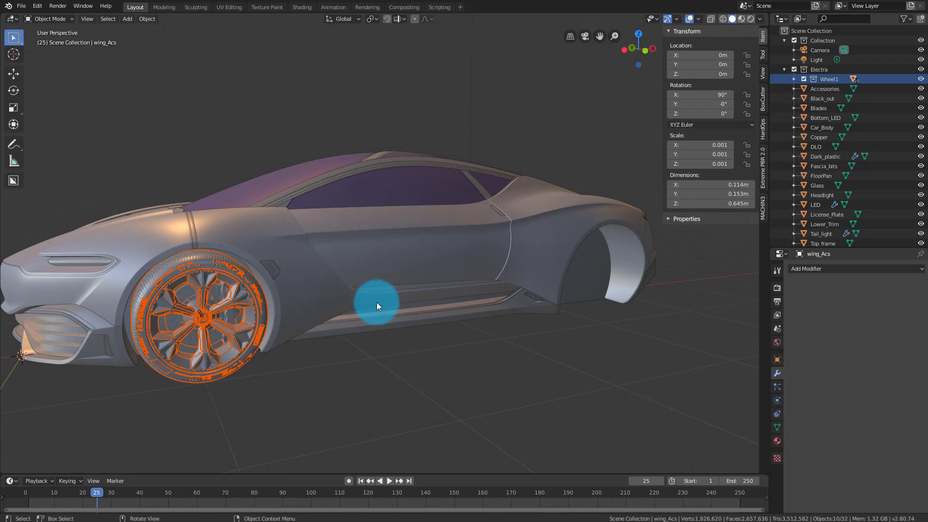
middle_drag(376, 303, 356, 299)
key(shift+d)
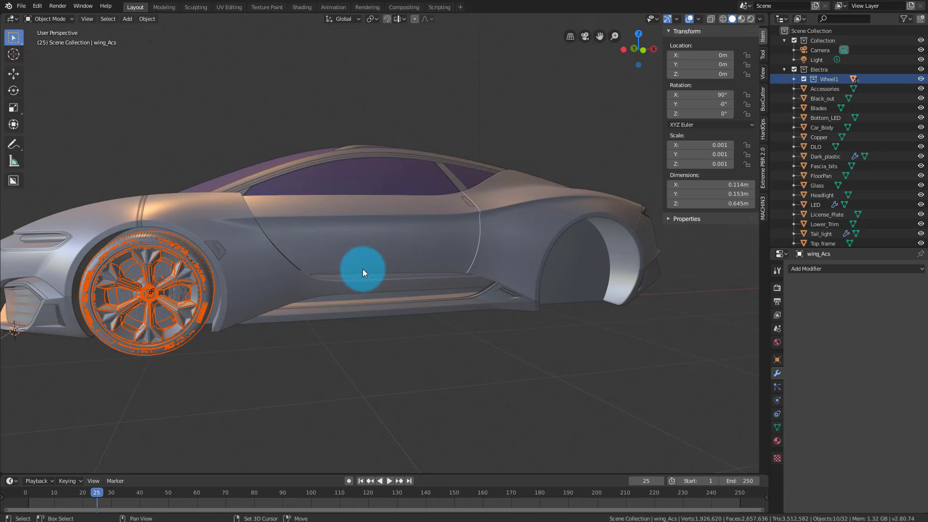
key(x)
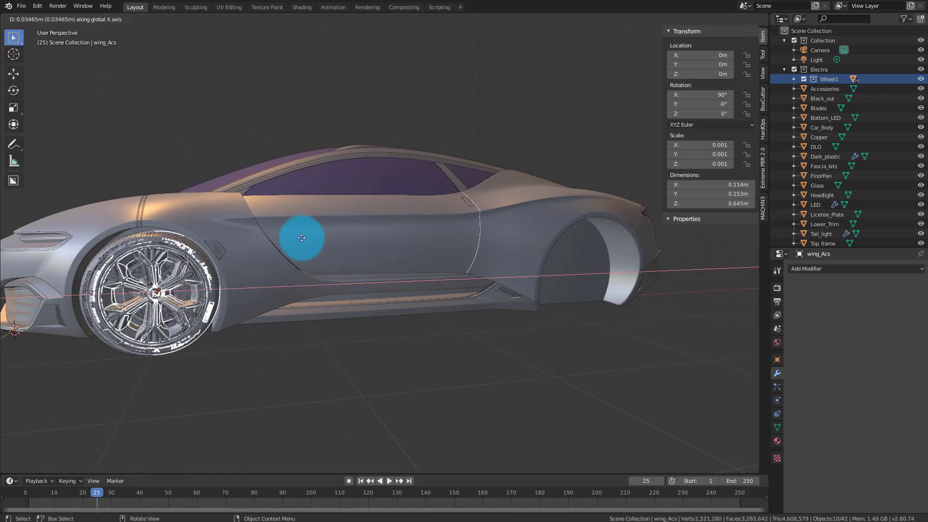
key(y)
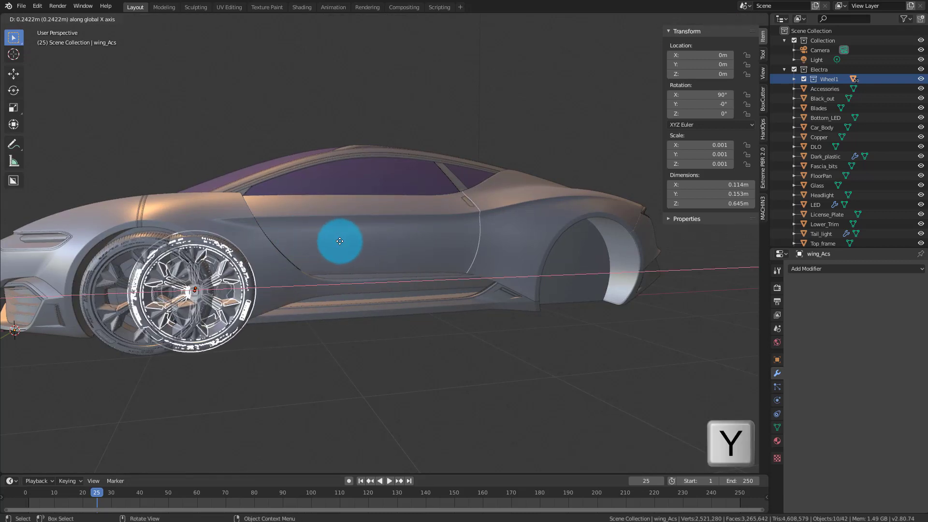
key(x)
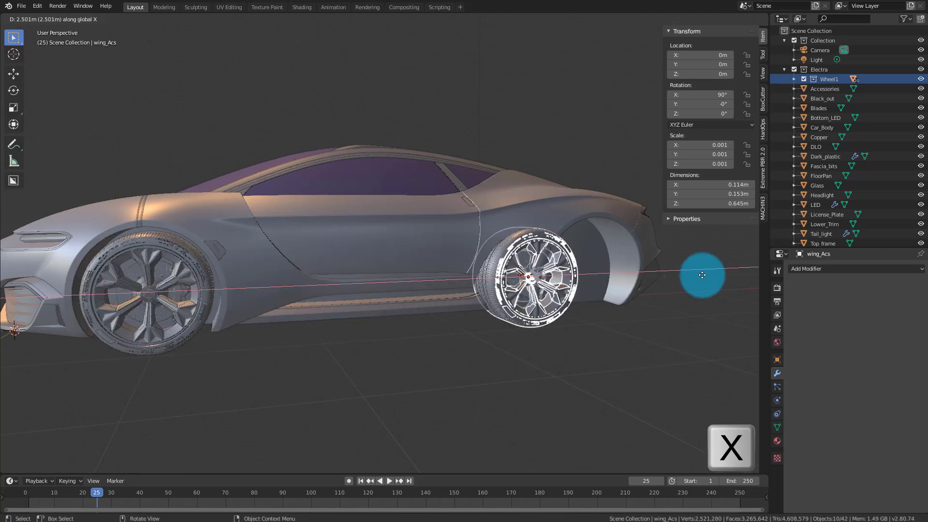
click(729, 278)
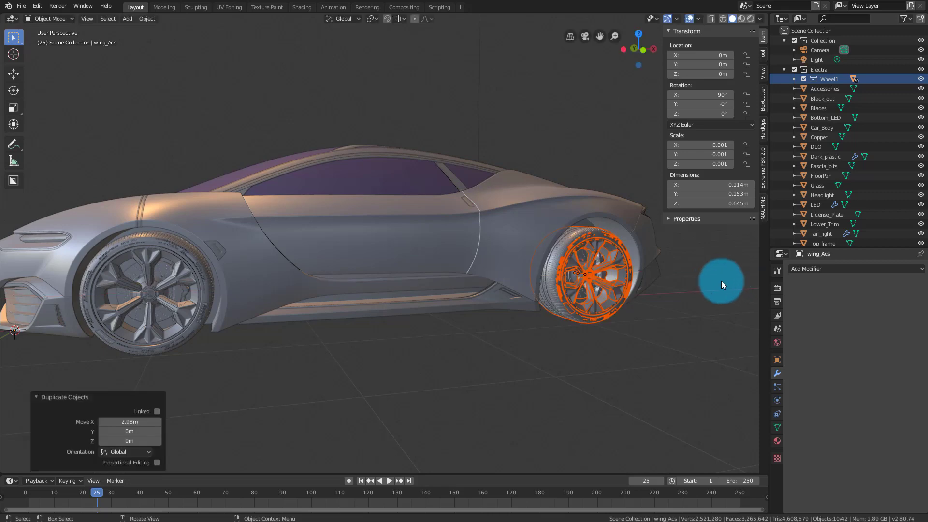
- Move the duplicated rear wheel parts into a new collection named Wheel2, and expand the Wheel1 collection in the object list
middle_drag(721, 281, 579, 286)
scroll(521, 303, up, 3)
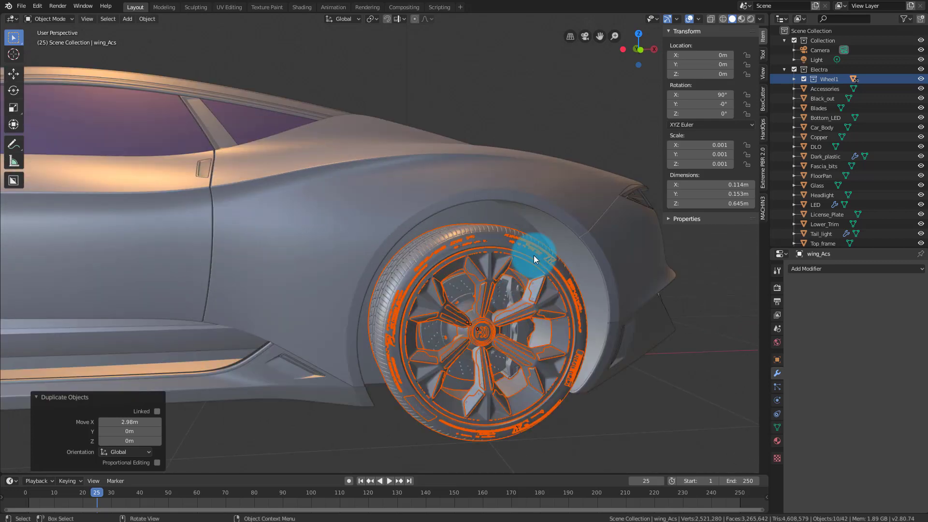
middle_drag(535, 253, 532, 260)
key(m)
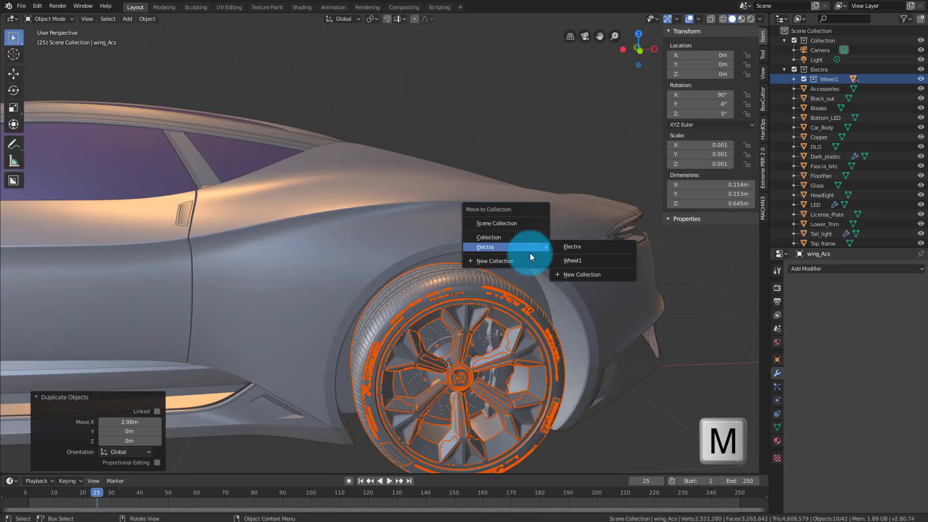
click(526, 257)
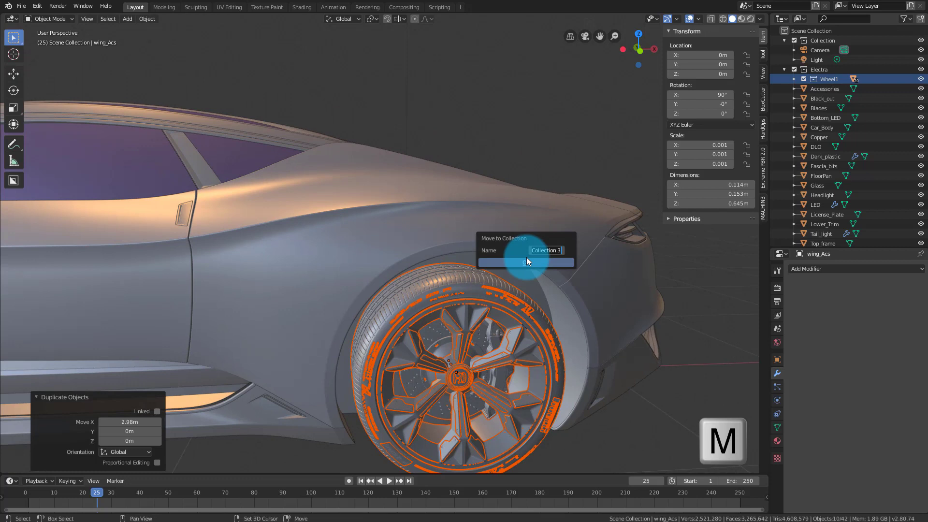
text(Wheel)
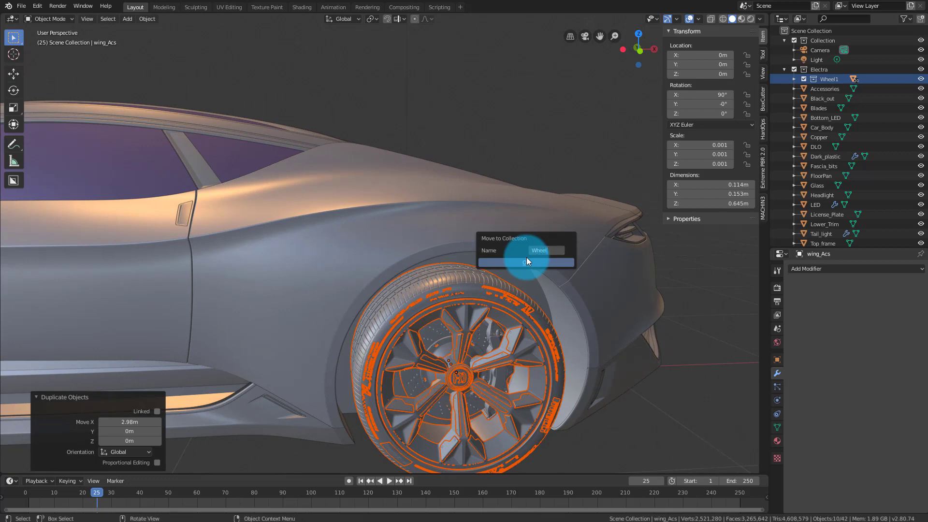
text(2)
key(Return)
click(526, 257)
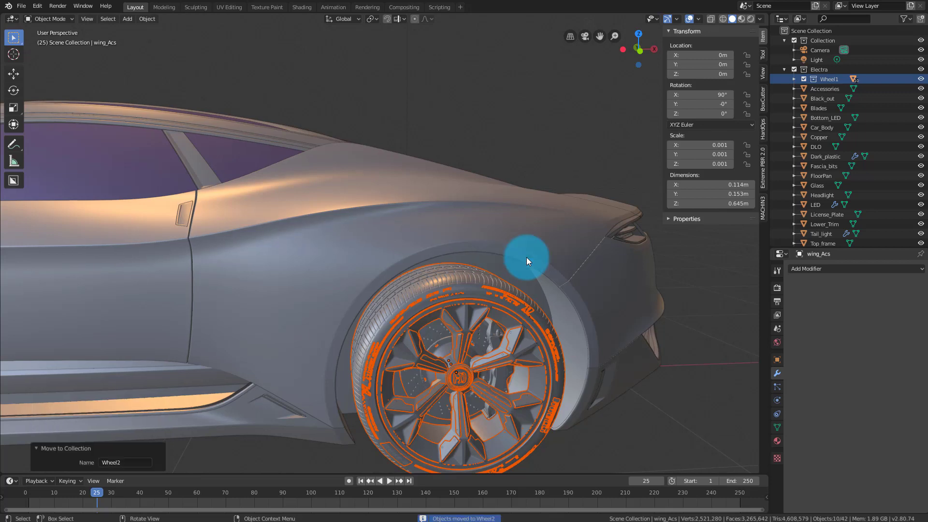
middle_drag(526, 257, 512, 304)
click(794, 79)
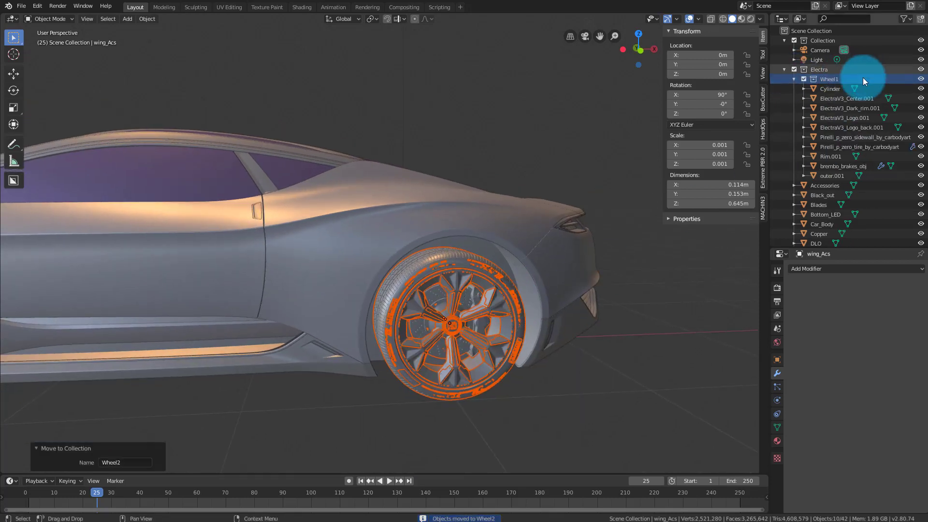
- Collapse the wheel collections in the object list, and shift the rear wheel about 0.016 m along the X axis in front view
scroll(809, 112, down, 10)
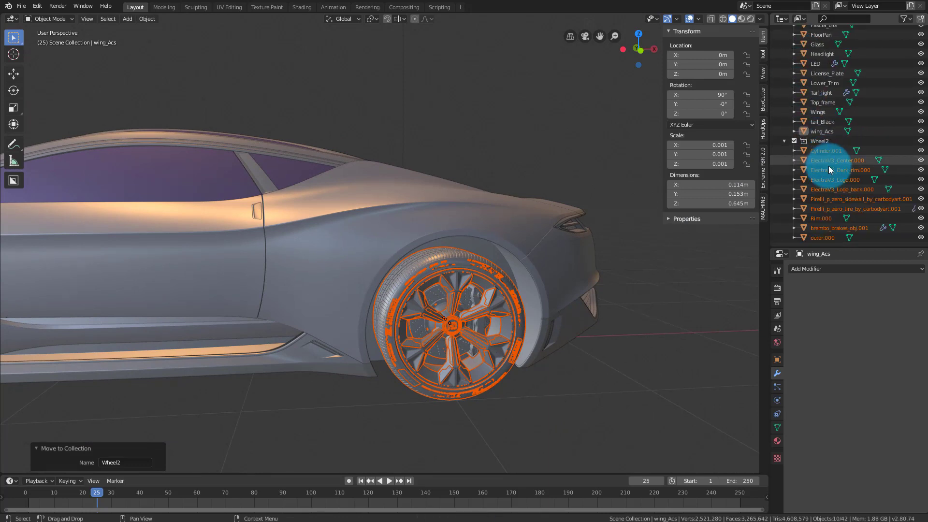
click(784, 141)
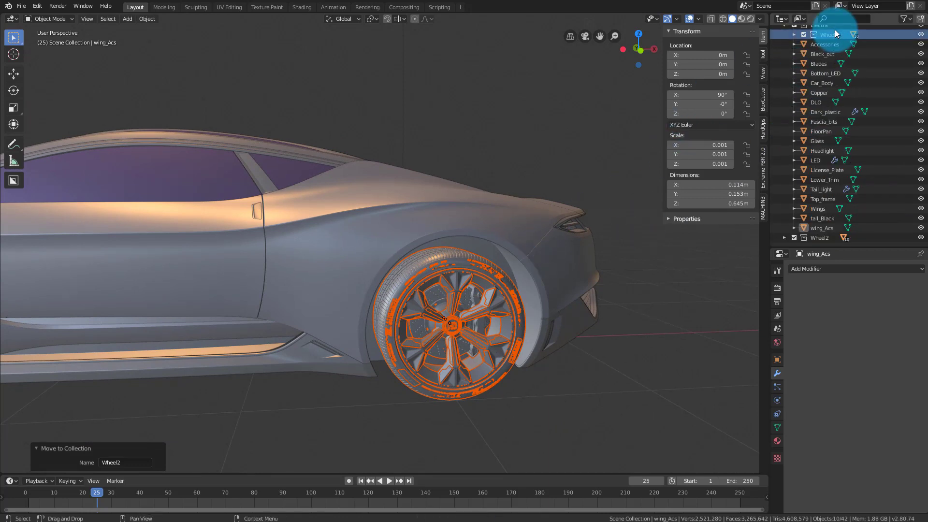
click(638, 48)
scroll(378, 237, up, 8)
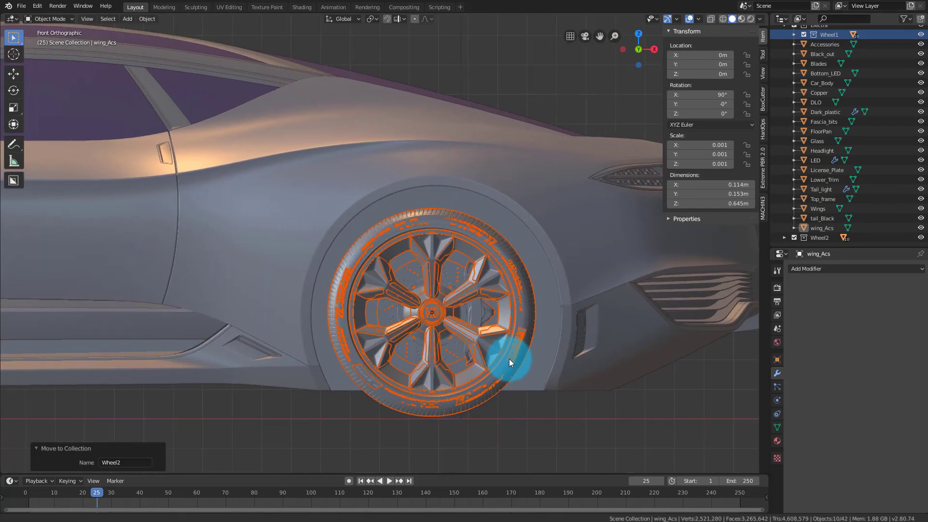
key(g)
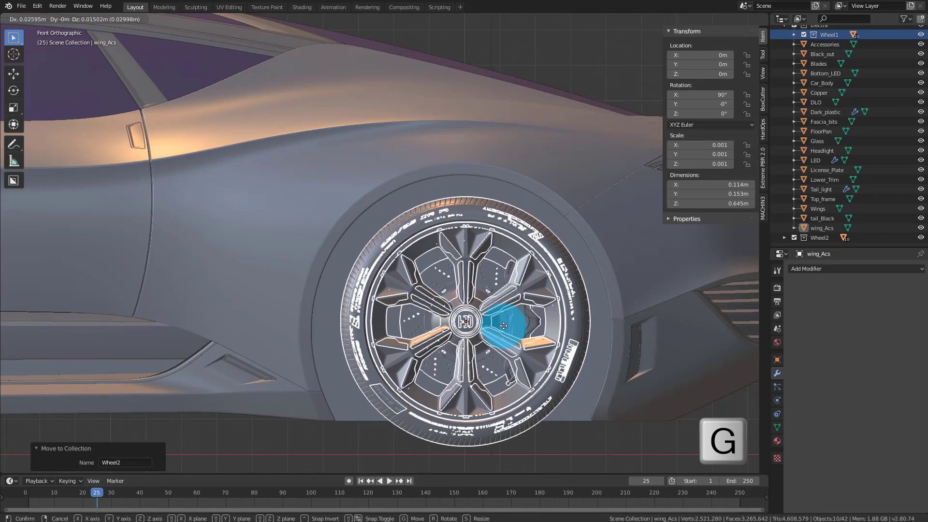
key(x)
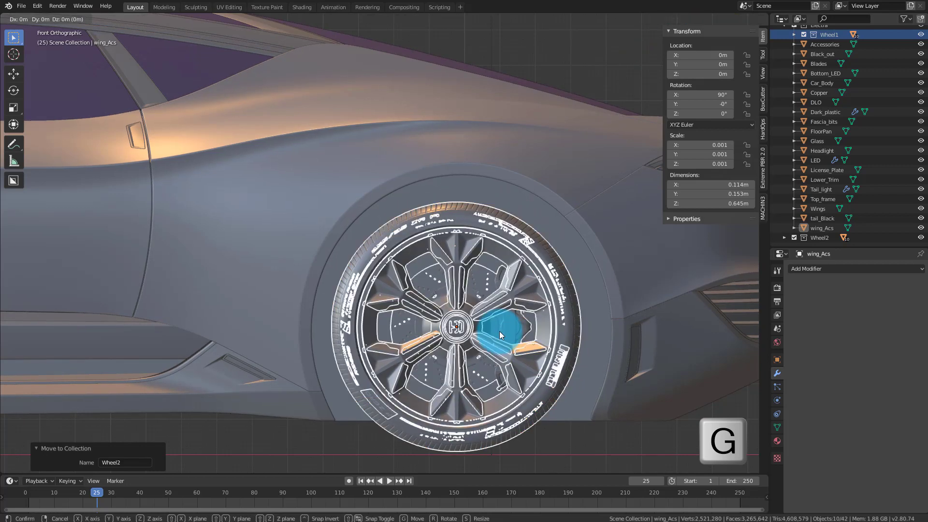
click(505, 330)
- Scale the rear wheel up uniformly by a factor of about 1.106 to fill the rear wheel arch better
scroll(503, 329, down, 3)
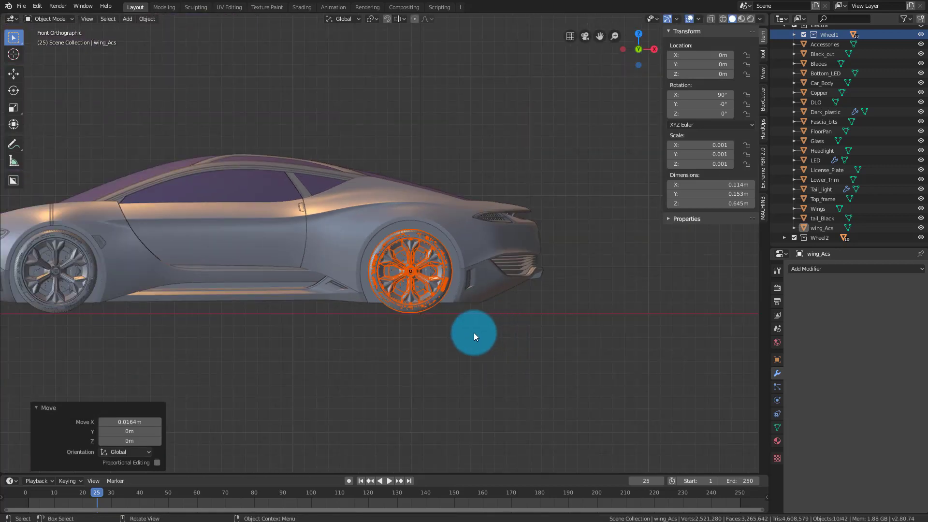
scroll(477, 318, up, 3)
shift+middle_drag(486, 321, 517, 324)
scroll(517, 324, up, 2)
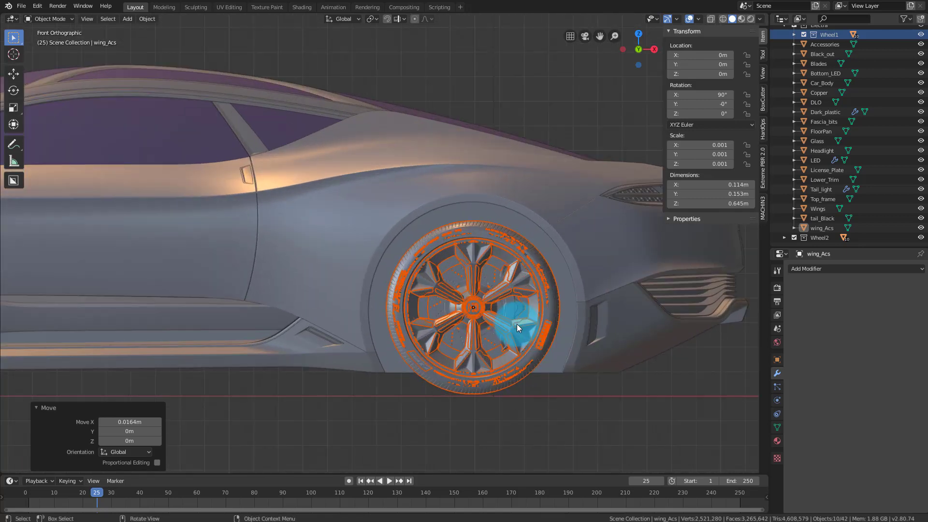
key(s)
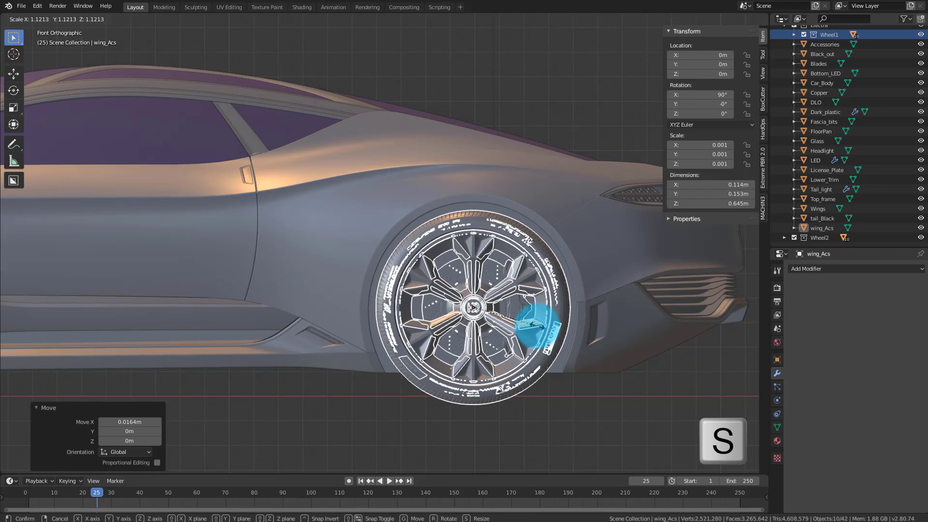
click(536, 326)
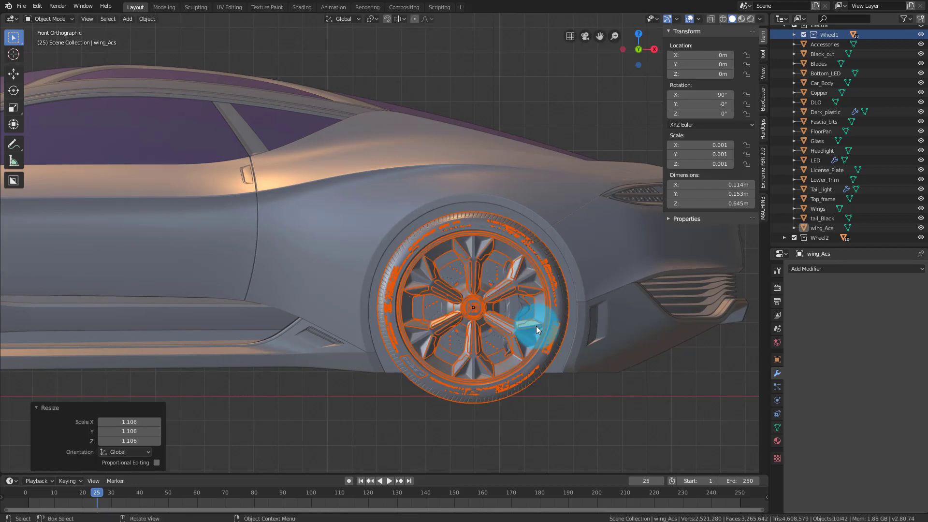
- Raise the enlarged rear wheel about 0.022 m along the Z axis
key(g)
key(z)
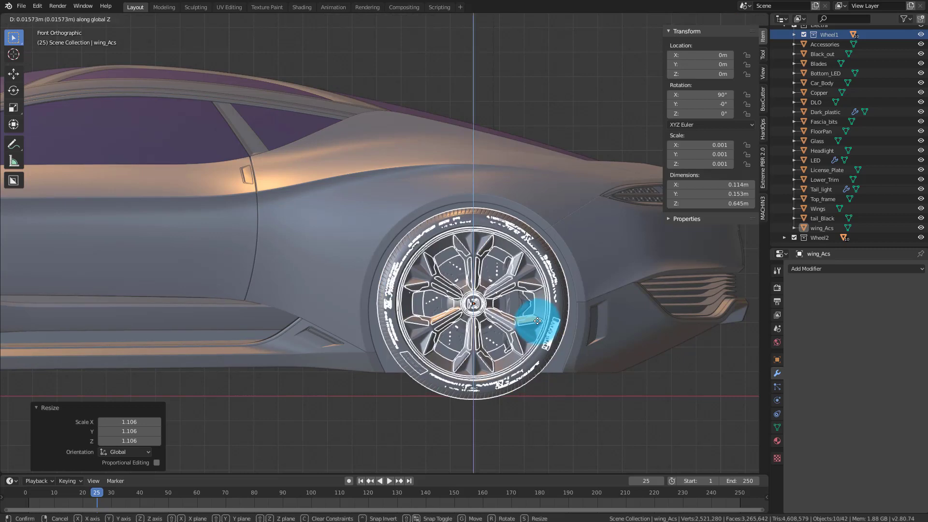
click(538, 327)
scroll(539, 329, down, 3)
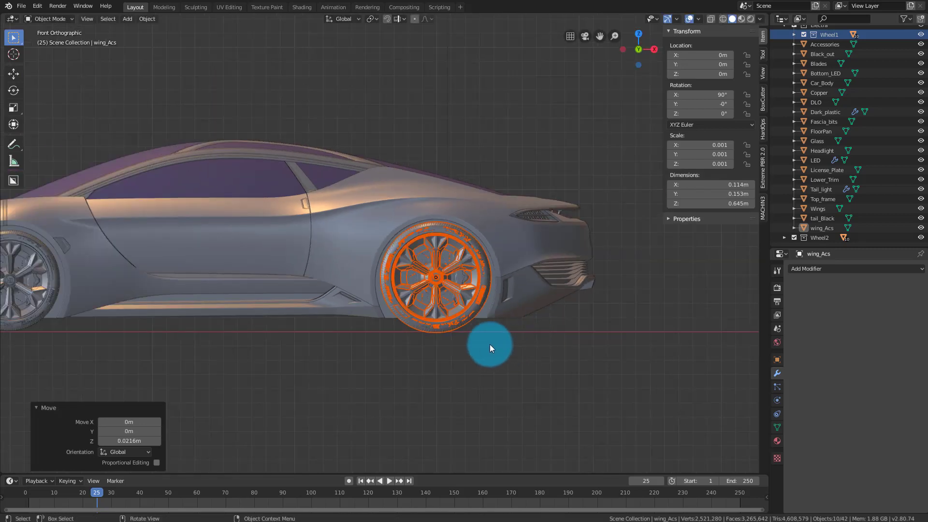
scroll(483, 344, up, 4)
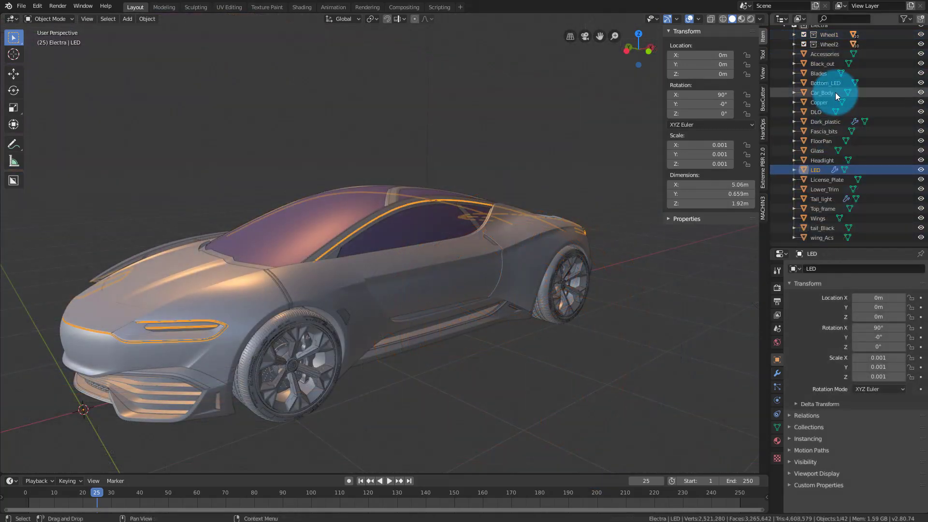
- Move all loose body objects in Electra, from Accessories through wing_Acs, into a new collection named CarBody, and deselect them
scroll(835, 92, up, 2)
click(824, 92)
ctrl+click(823, 103)
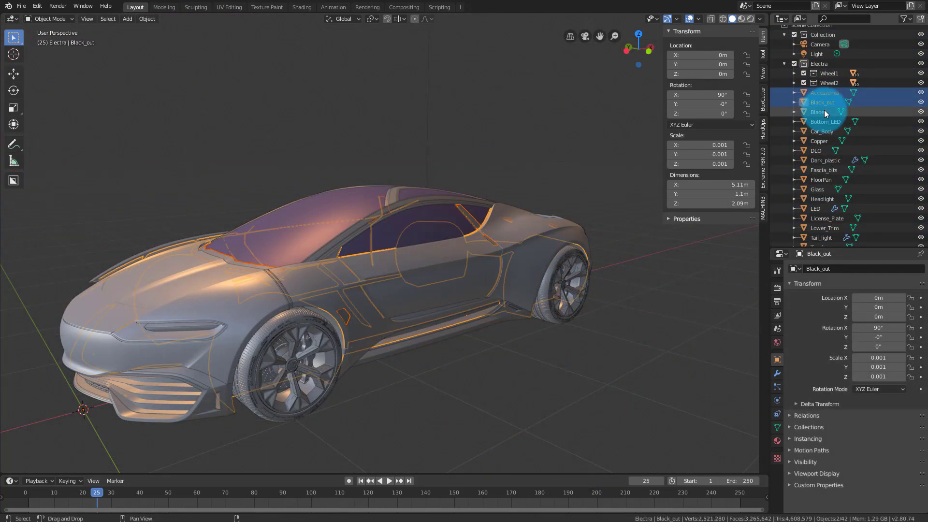
ctrl+click(825, 112)
ctrl+click(824, 122)
ctrl+click(825, 132)
ctrl+click(823, 142)
ctrl+click(823, 151)
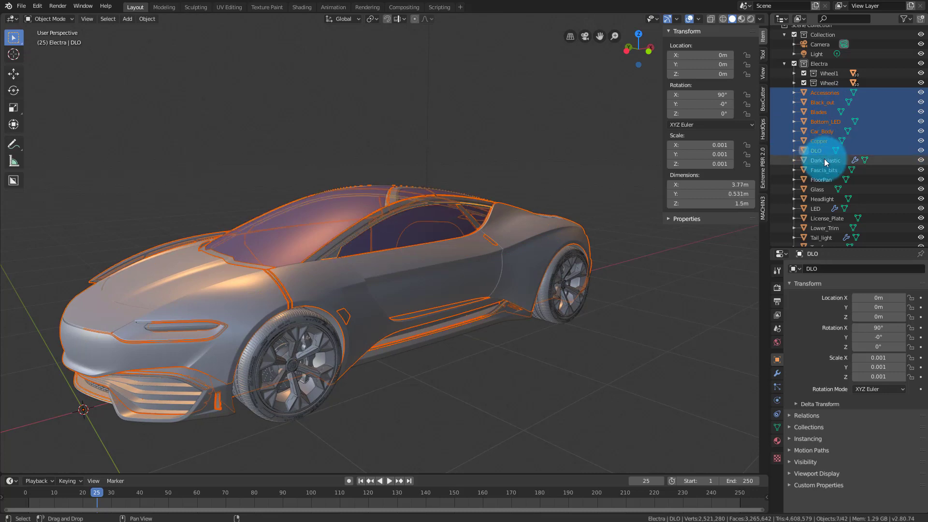
ctrl+click(824, 160)
ctrl+click(824, 170)
ctrl+click(822, 180)
ctrl+click(822, 189)
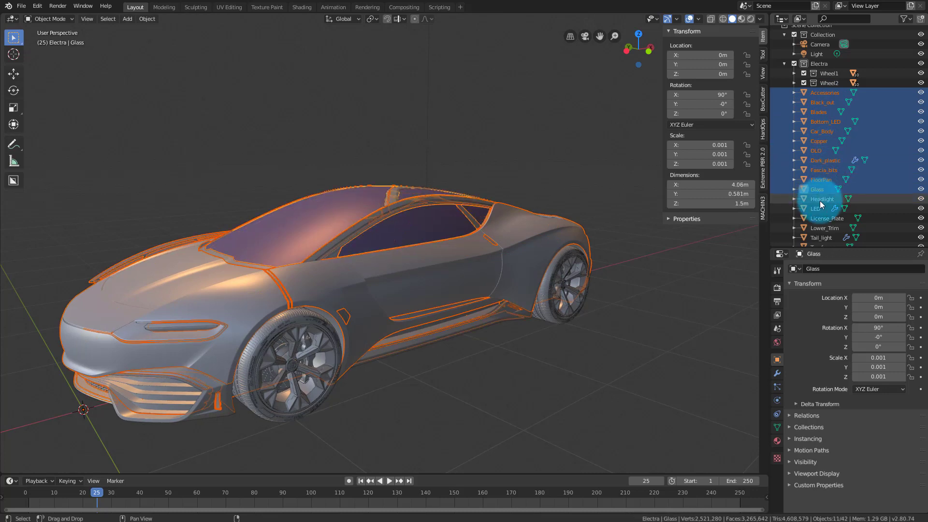
ctrl+click(821, 200)
ctrl+click(817, 209)
ctrl+click(822, 218)
scroll(830, 198, down, 1)
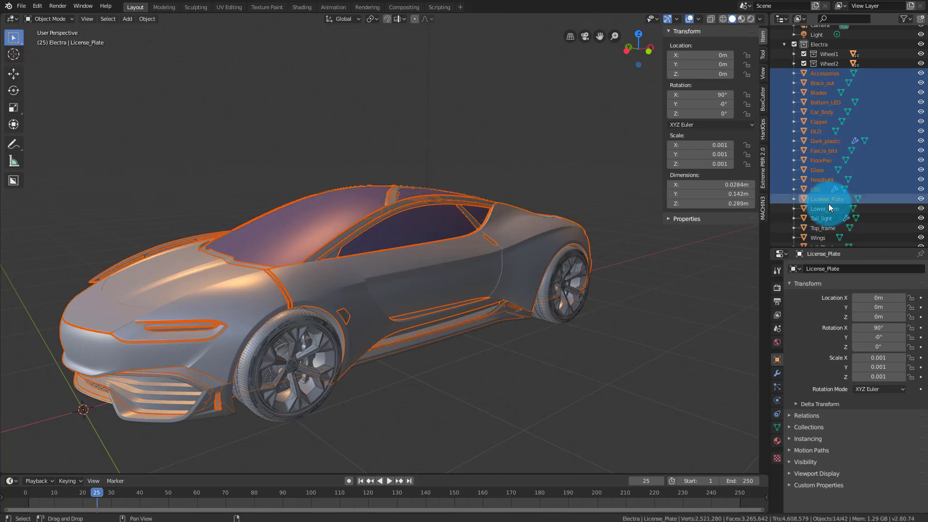
ctrl+click(825, 208)
ctrl+click(825, 218)
scroll(828, 213, down, 1)
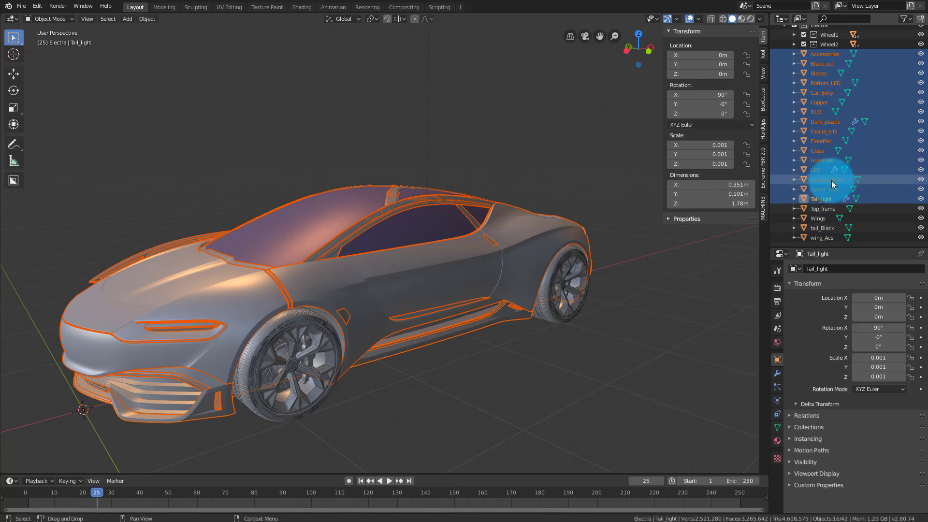
ctrl+click(836, 212)
ctrl+click(833, 218)
ctrl+click(834, 227)
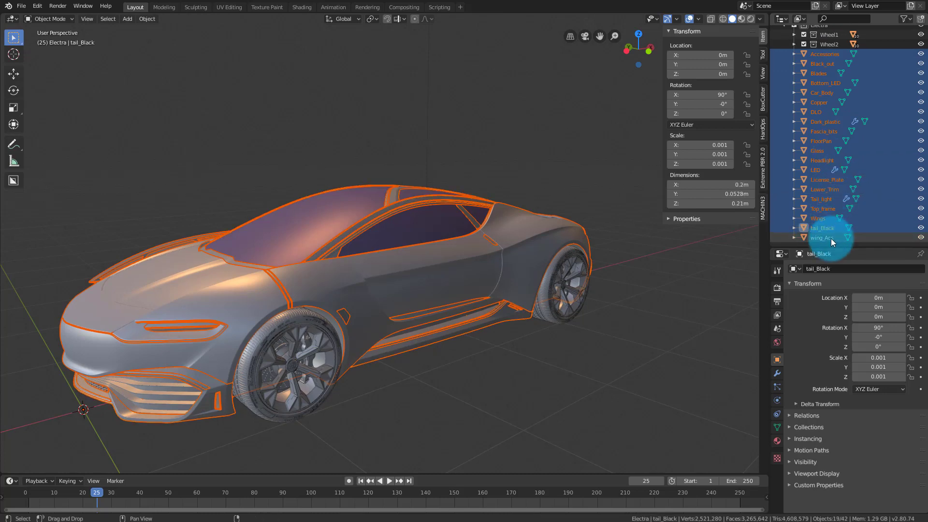
ctrl+click(831, 238)
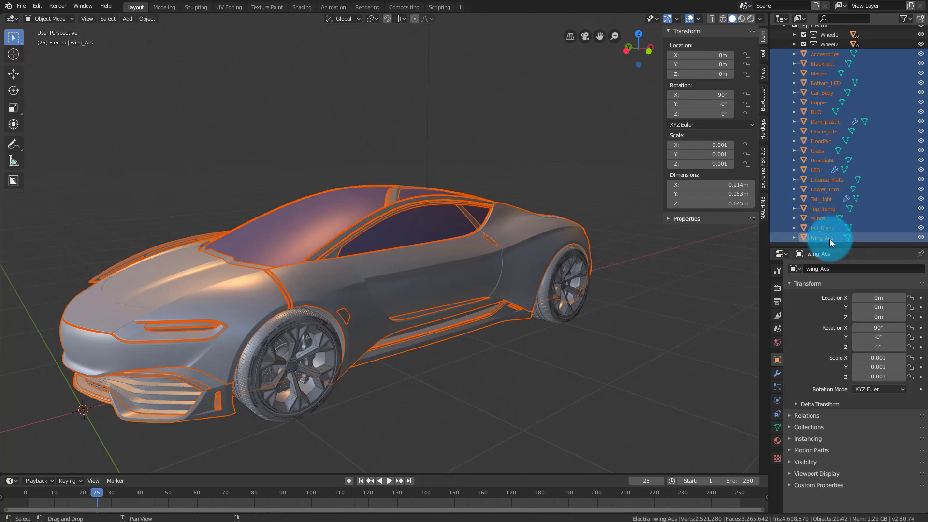
key(m)
click(422, 196)
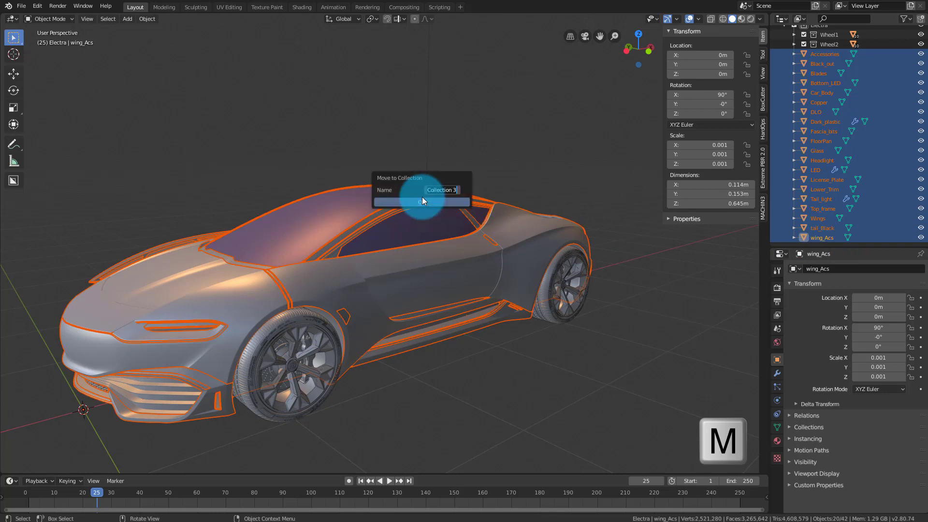
text(CarBod)
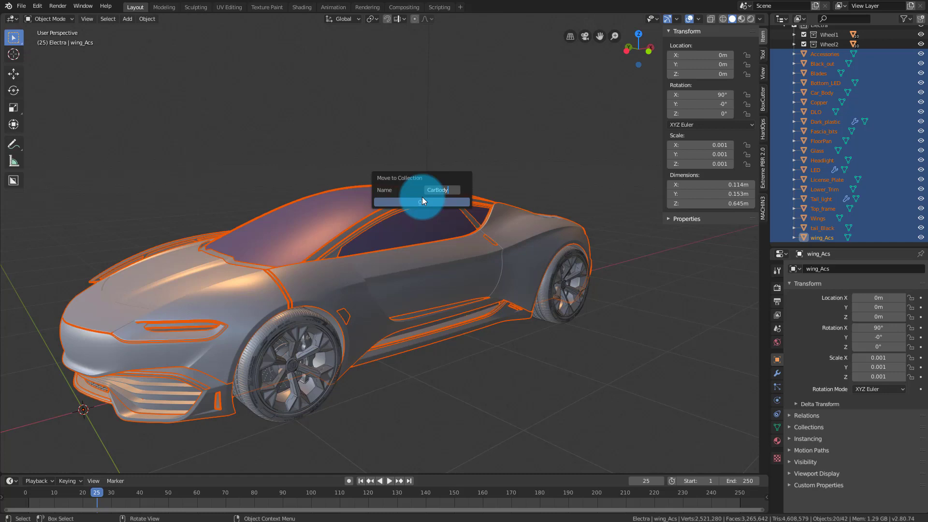
text(y)
click(423, 199)
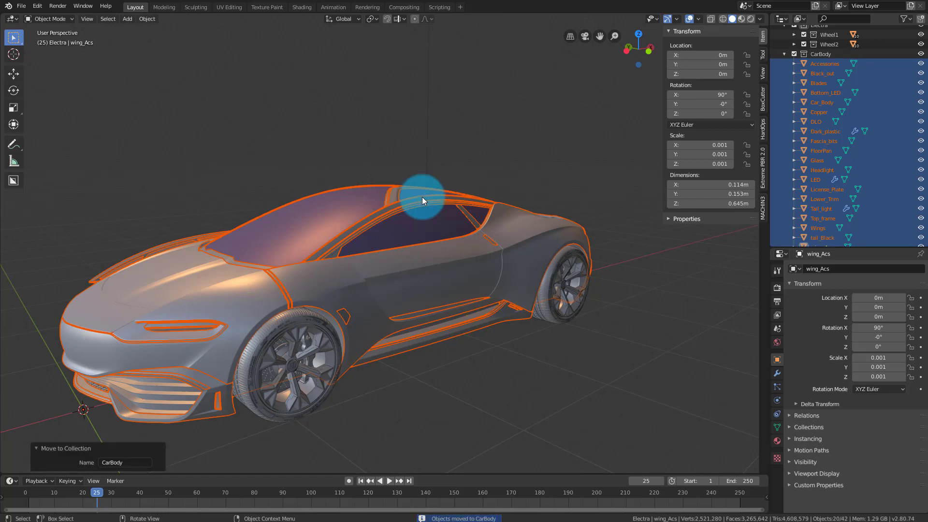
click(453, 92)
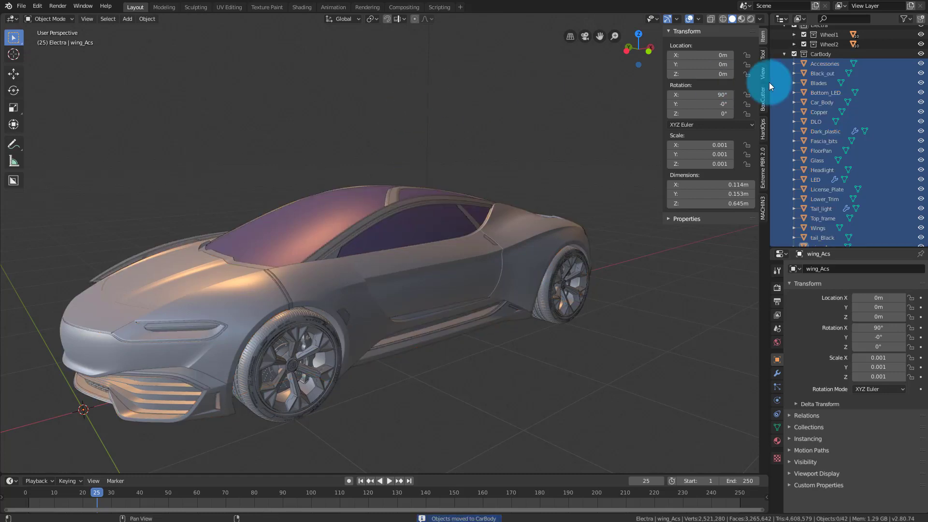
- Collapse the CarBody collection, nest it inside the Electra collection and make CarBody the active collection
click(784, 55)
drag(824, 100, 825, 73)
click(831, 69)
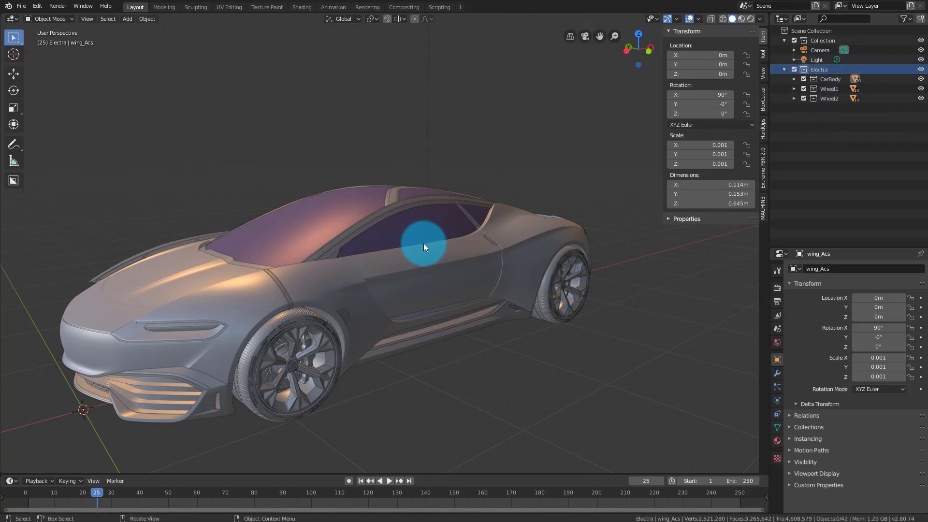
click(844, 69)
click(831, 80)
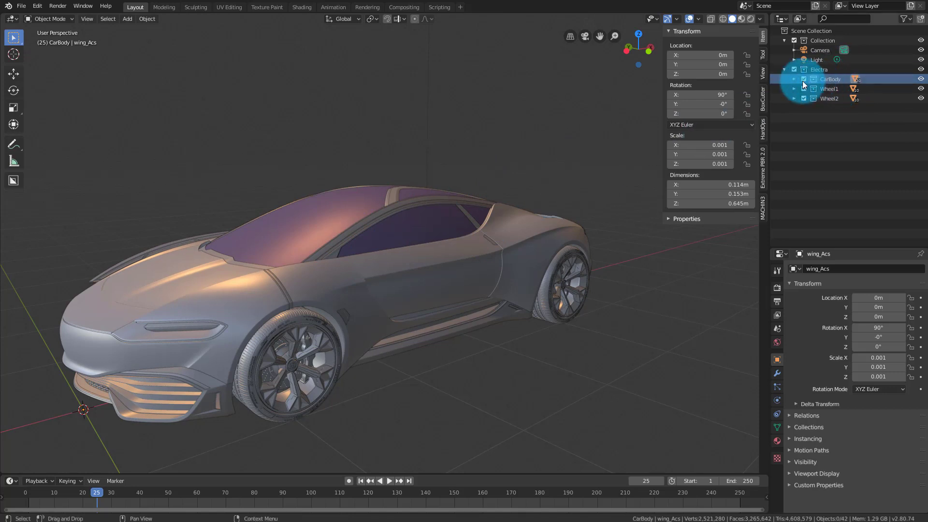
click(793, 80)
click(794, 79)
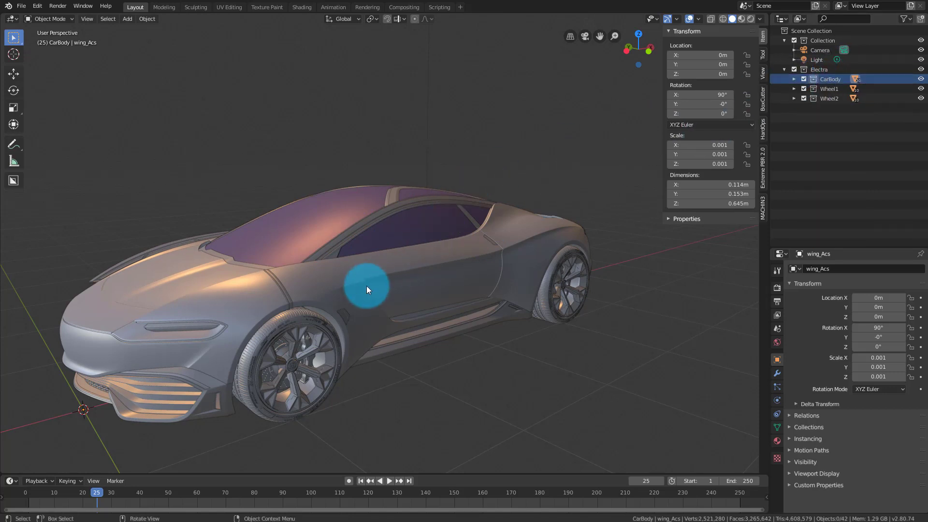
- Hide the Wheel1 and Wheel2 collections so that only the car body is shown
middle_drag(423, 253, 495, 238)
drag(913, 88, 915, 97)
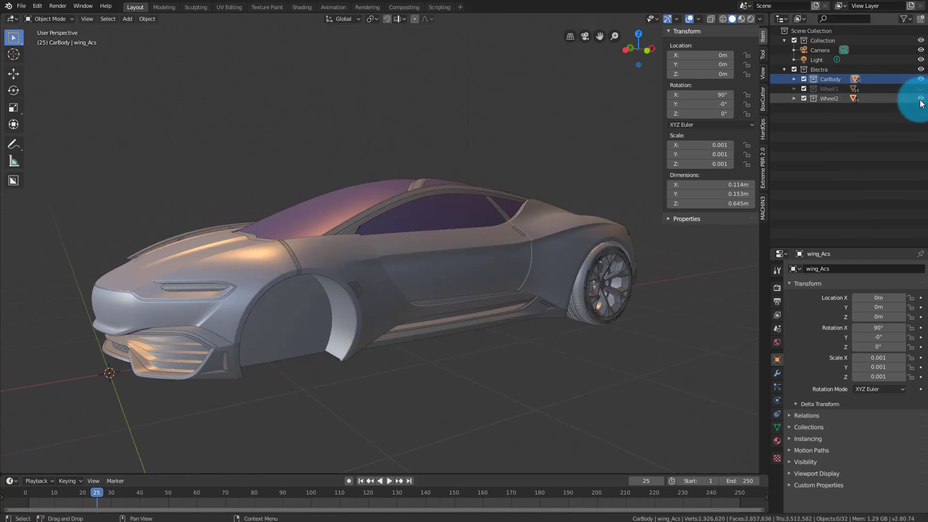
middle_drag(425, 231, 401, 289)
scroll(428, 227, up, 3)
scroll(367, 309, down, 3)
- Expand the CarBody collection and add a Plain Axes empty to it at the world origin, then deselect it
click(793, 80)
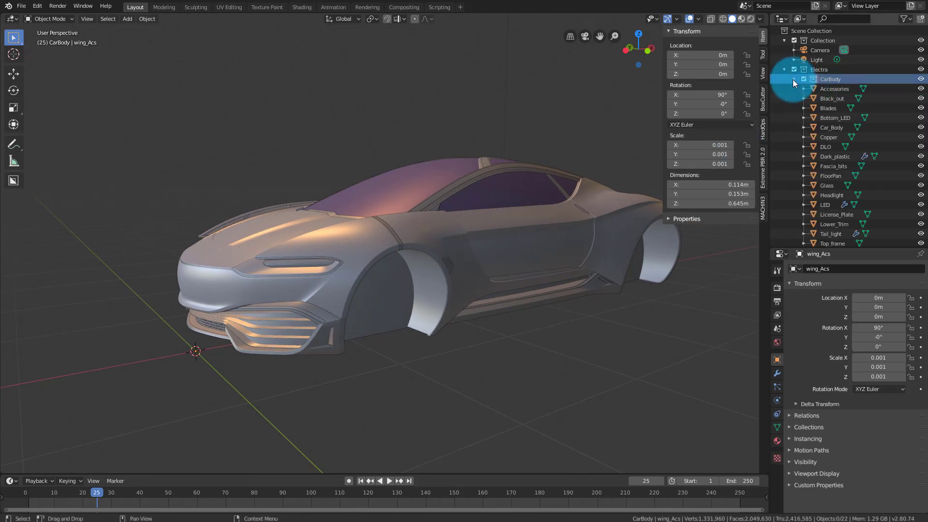
middle_drag(532, 198, 271, 280)
key(shift+a)
click(731, 101)
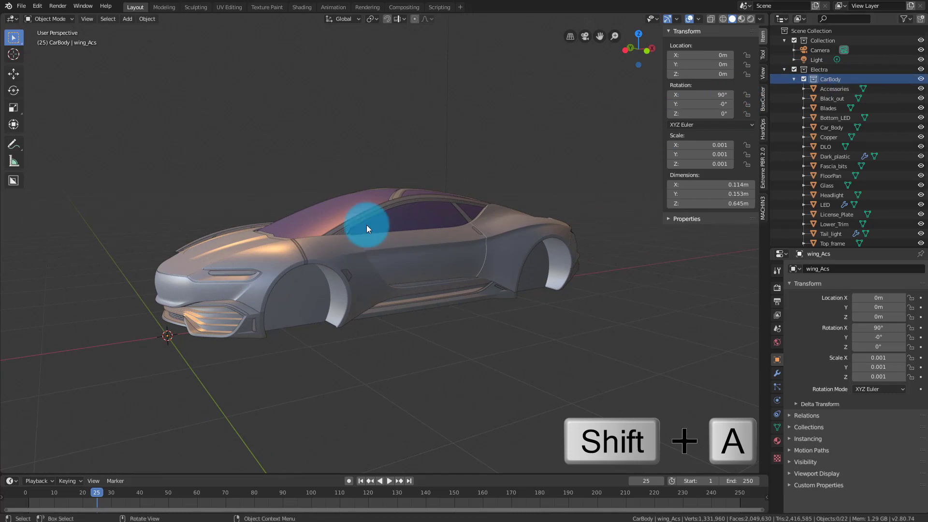
key(shift+a)
mouse_move(345, 241)
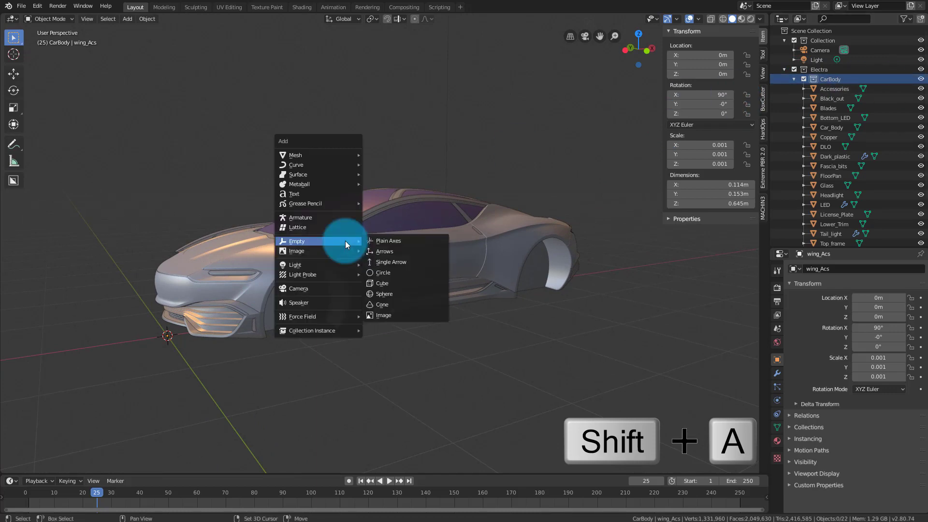
click(389, 242)
middle_drag(282, 358, 310, 382)
click(310, 382)
middle_drag(373, 369, 417, 358)
- Select all objects of the CarBody collection and parent them to the active Empty with the Object option
click(833, 80)
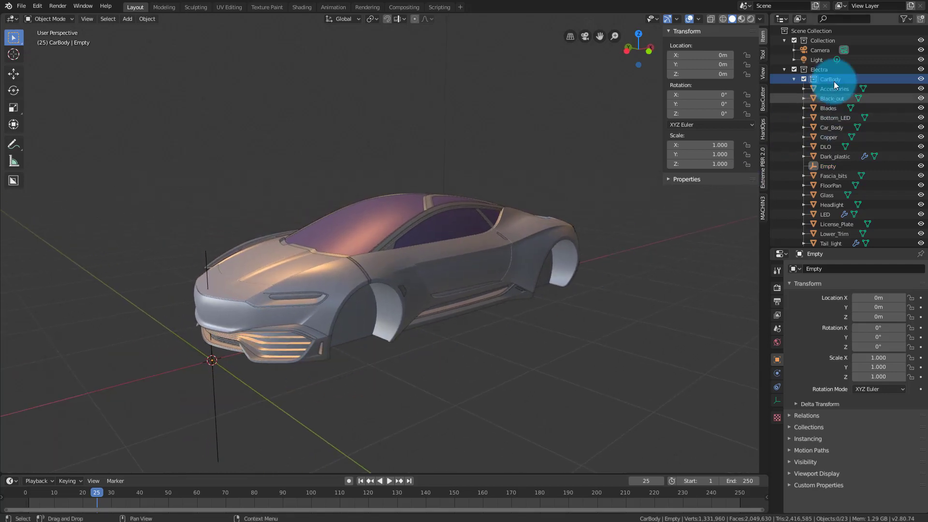
right_click(835, 81)
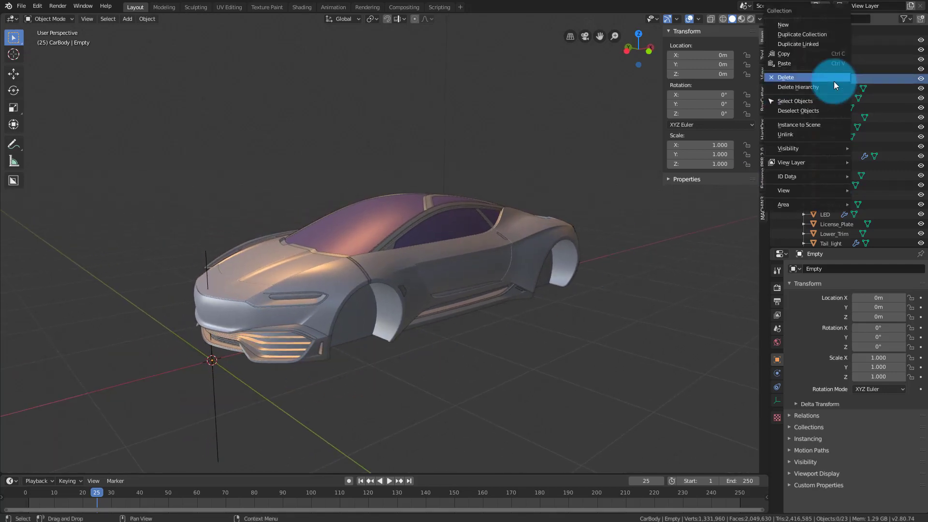
click(824, 98)
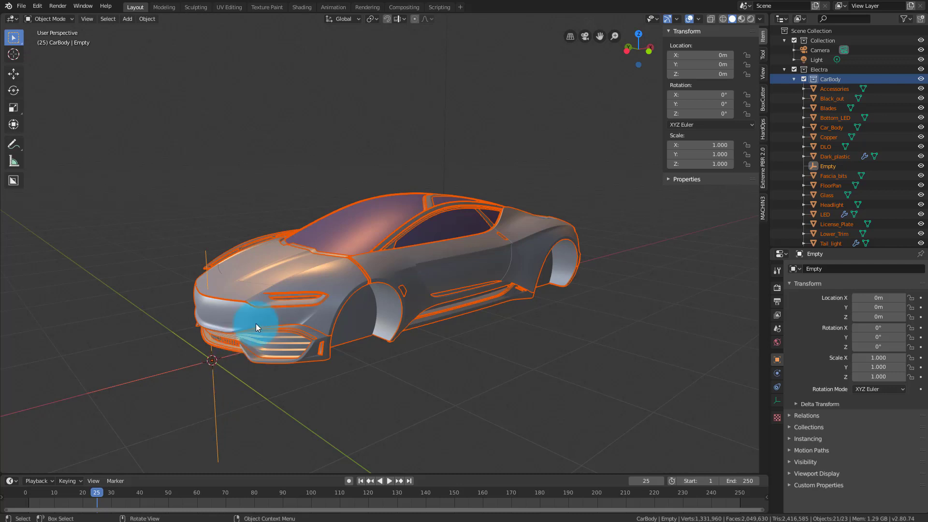
middle_drag(205, 210, 362, 320)
key(ctrl+p)
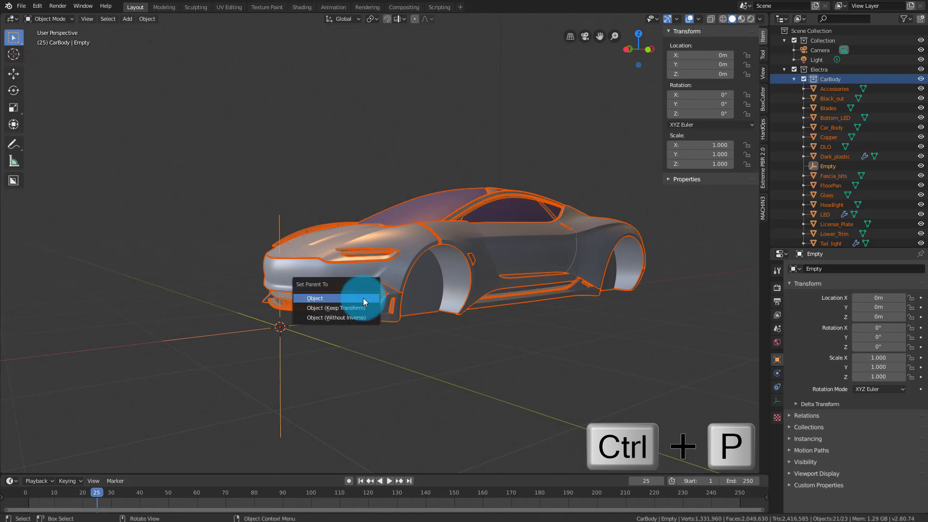
click(363, 298)
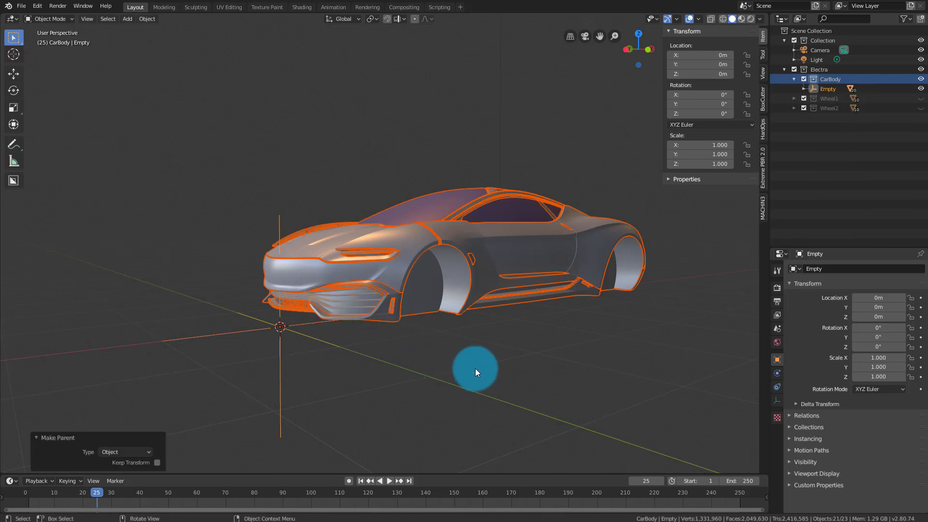
- Deselect everything and rename the empty in the CarBody collection to CarBody_Locator
click(473, 386)
drag(836, 86, 810, 87)
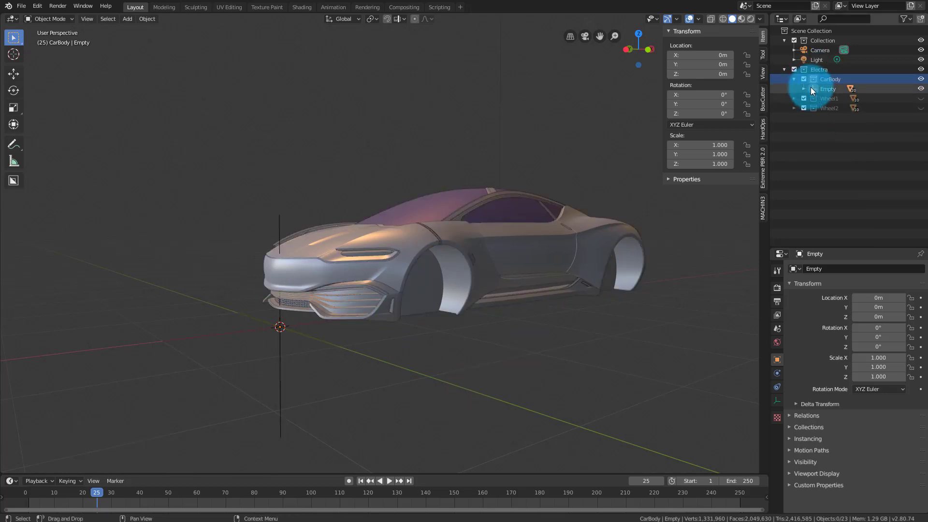
click(823, 90)
double_click(833, 88)
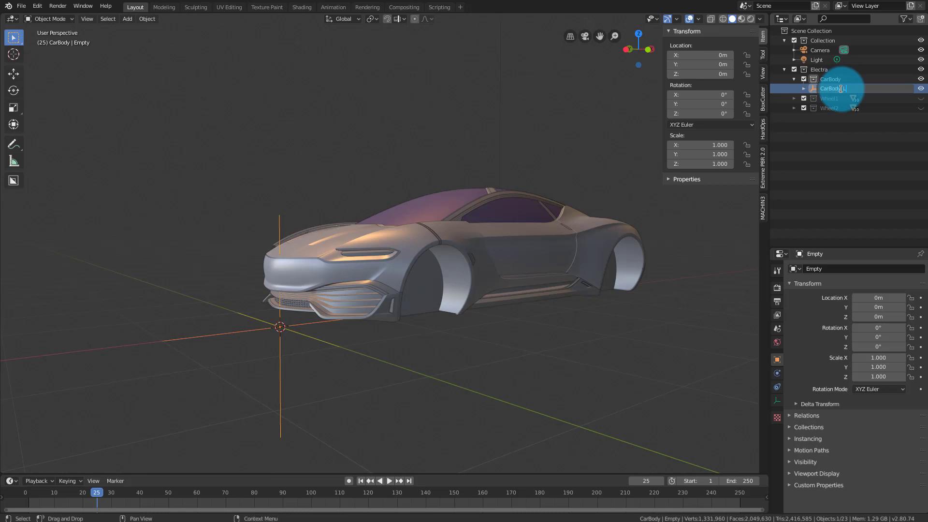
text(CarBody_Locator)
key(Return)
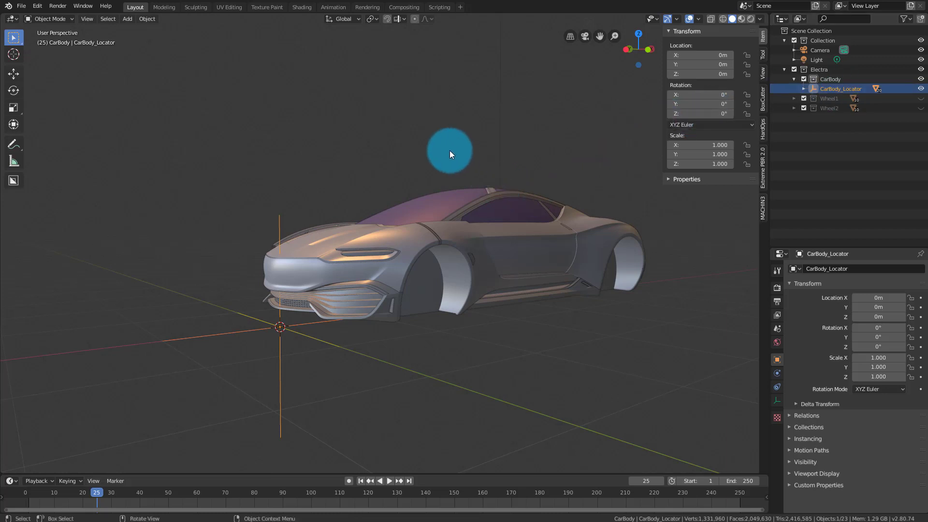
- Test-move CarBody_Locator to check that the car body follows it, and cancel the move
middle_drag(449, 154, 355, 346)
key(g)
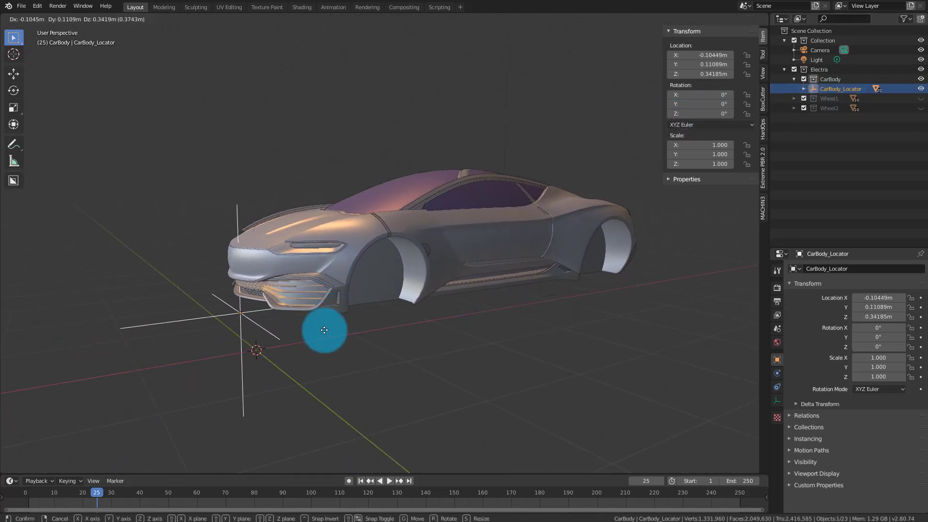
right_click(359, 265)
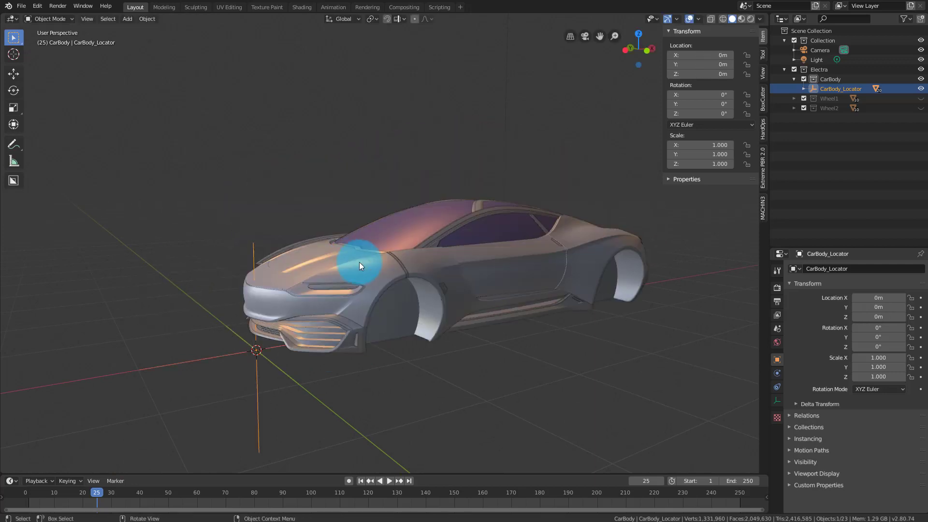
- Show the Wheel1 and Wheel2 collections and test-move CarBody_Locator against the wheels, cancelling the move and clearing the selection
click(920, 98)
click(920, 108)
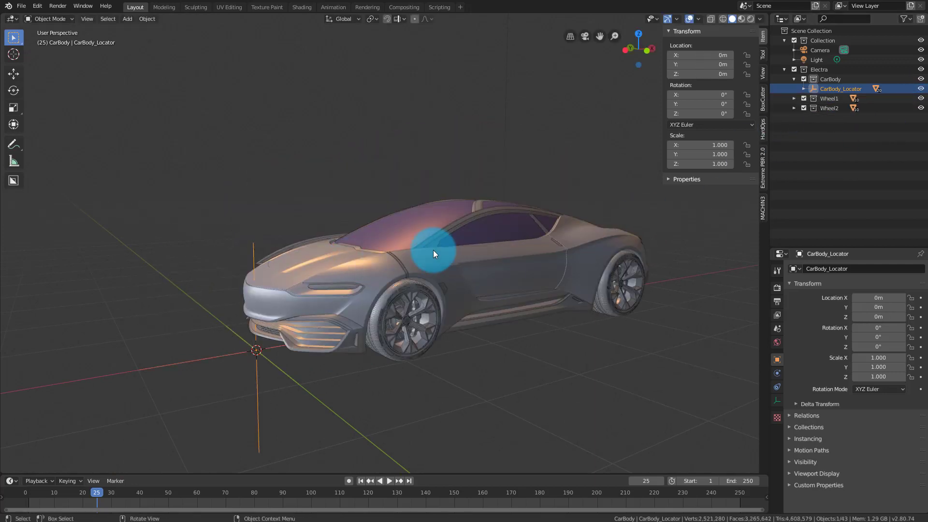
key(g)
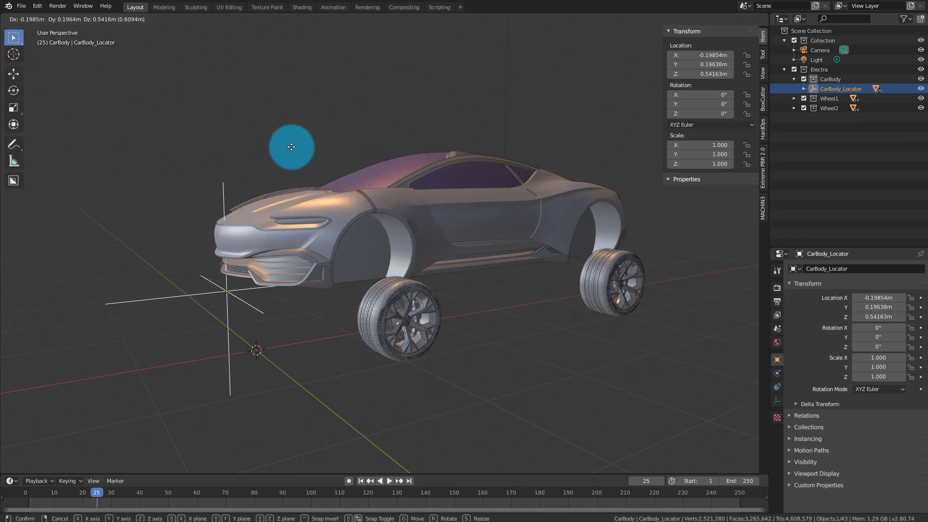
right_click(290, 149)
click(454, 327)
scroll(396, 353, up, 3)
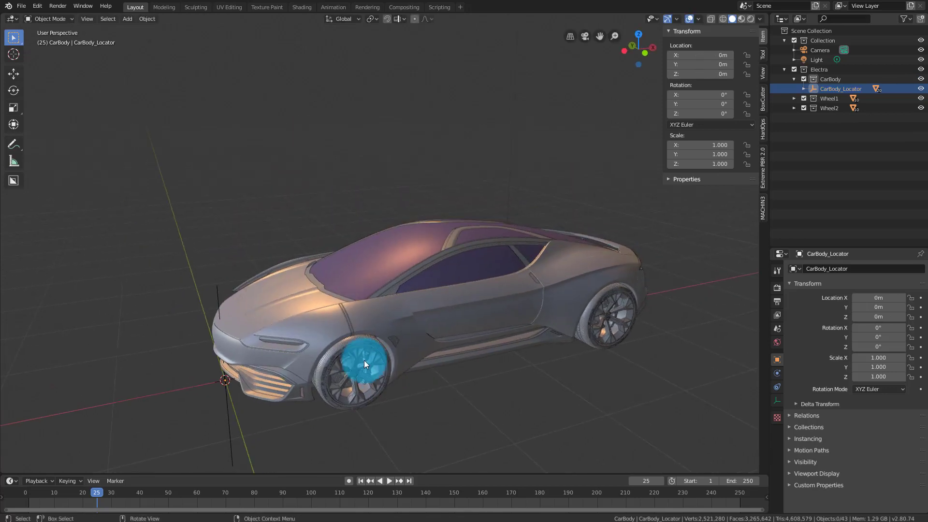
- Hide the CarBody collection and make Wheel1 the active collection, leaving its tire deselected
click(920, 79)
middle_drag(512, 232, 399, 260)
click(423, 255)
click(485, 260)
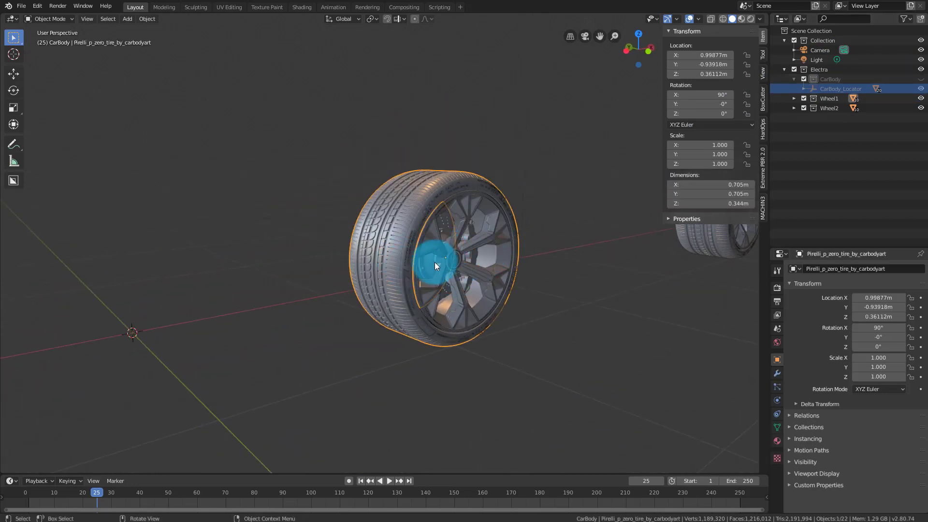
middle_drag(450, 265, 275, 244)
click(282, 266)
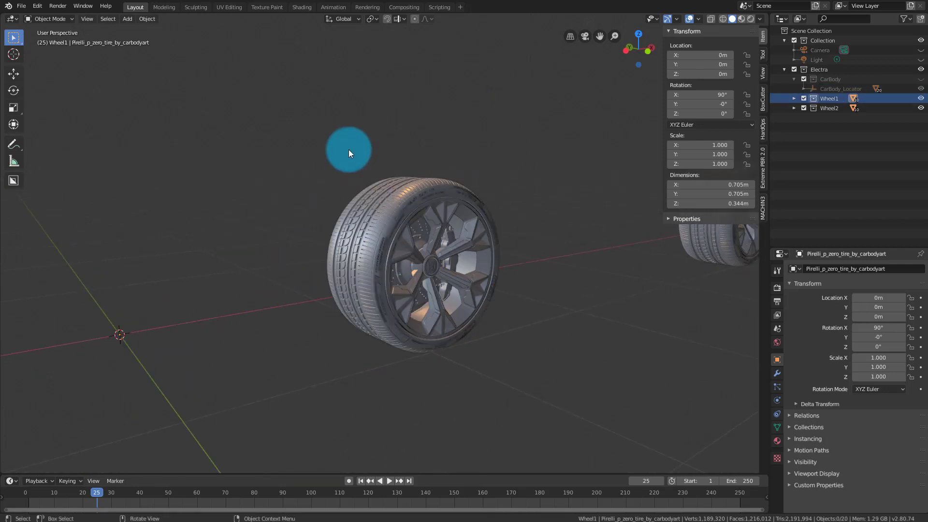
- Select all Wheel1 objects and test-rotate them about the global Z axis, cancelling the rotation and clearing the selection
right_click(840, 97)
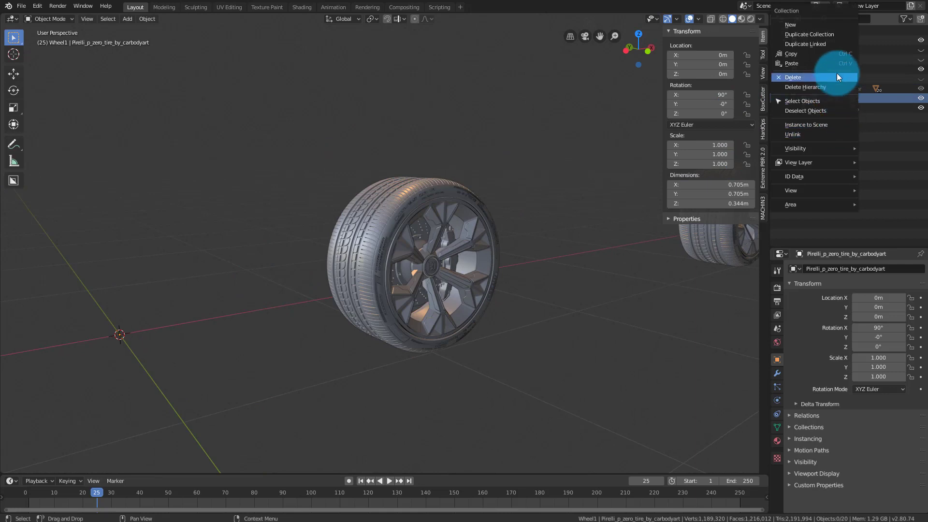
click(833, 101)
middle_drag(473, 200, 426, 175)
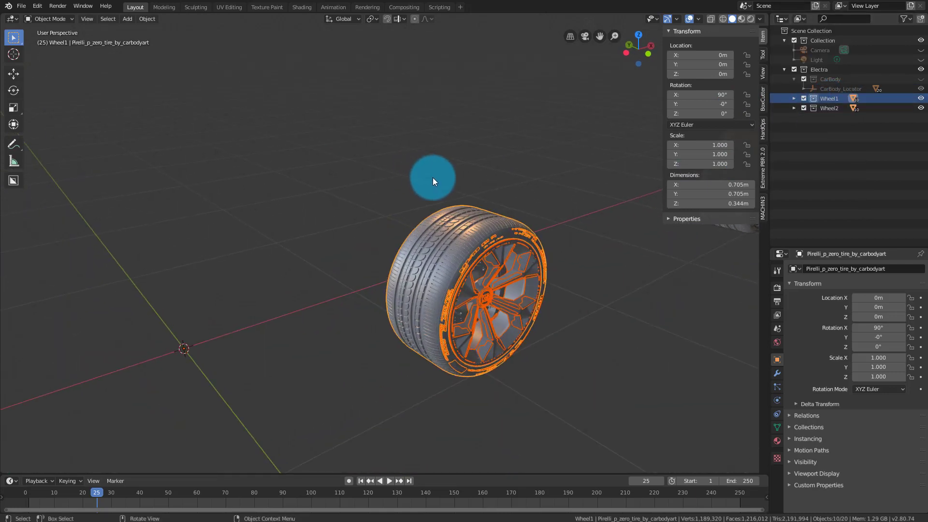
key(r)
key(z)
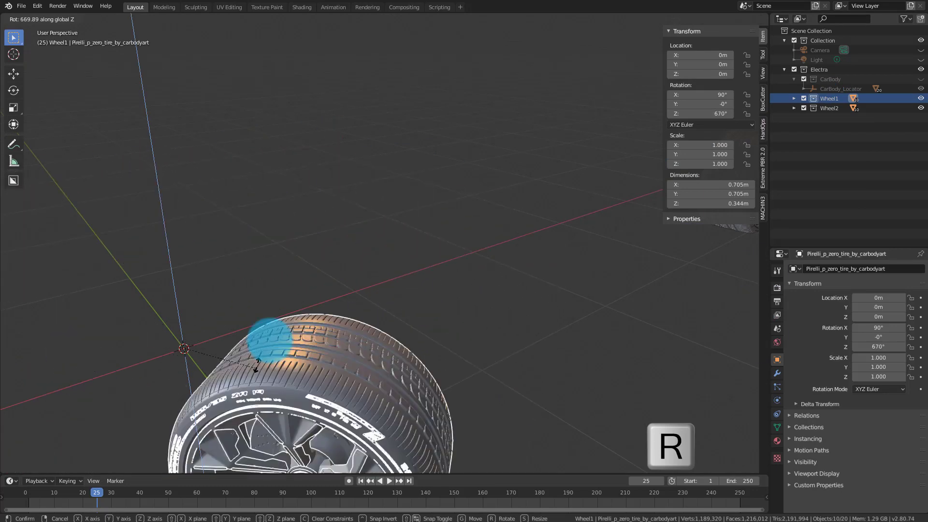
right_click(197, 276)
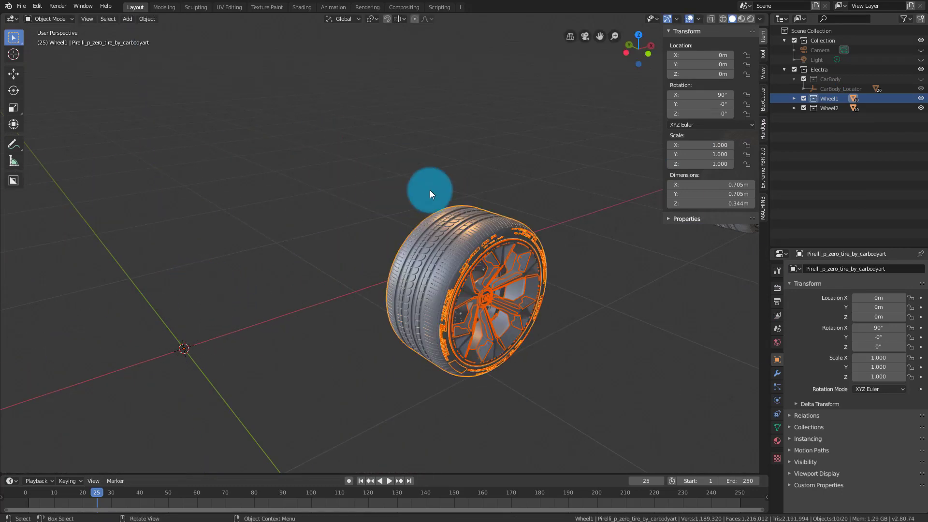
middle_drag(379, 166, 344, 151)
click(373, 195)
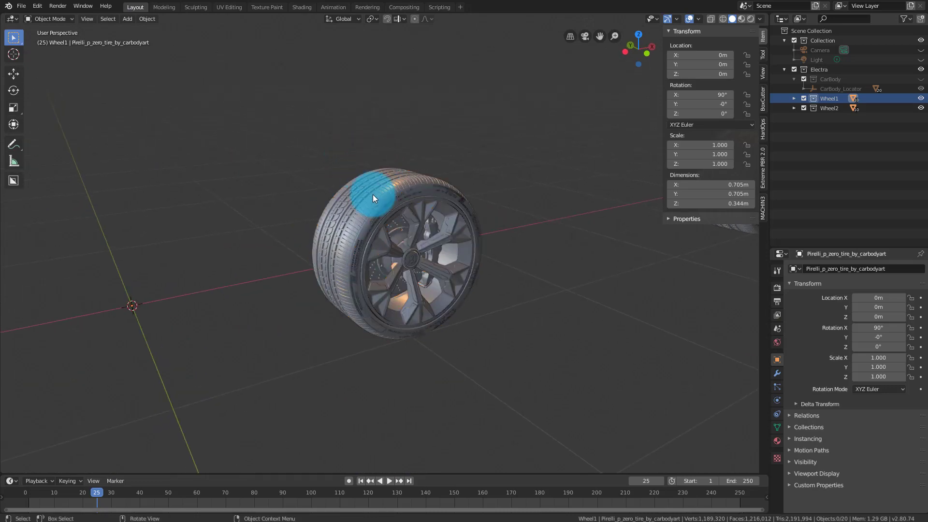
- Select the ElectraV3_Dark_rim.001 object of the front wheel and isolate it by hiding all unselected objects
click(321, 252)
scroll(374, 233, up, 3)
mouse_move(415, 169)
middle_down()
mouse_move(416, 139)
mouse_move(439, 150)
middle_up()
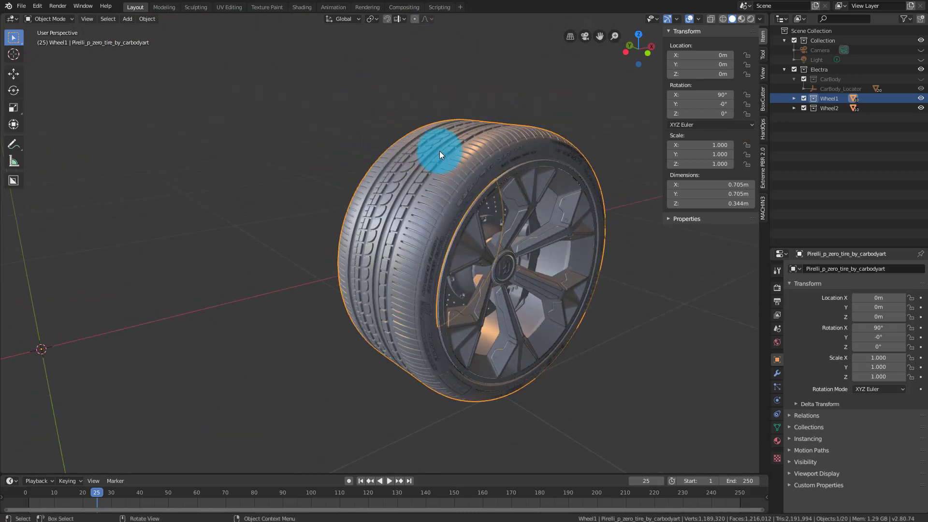
click(554, 216)
middle_drag(521, 216, 502, 206)
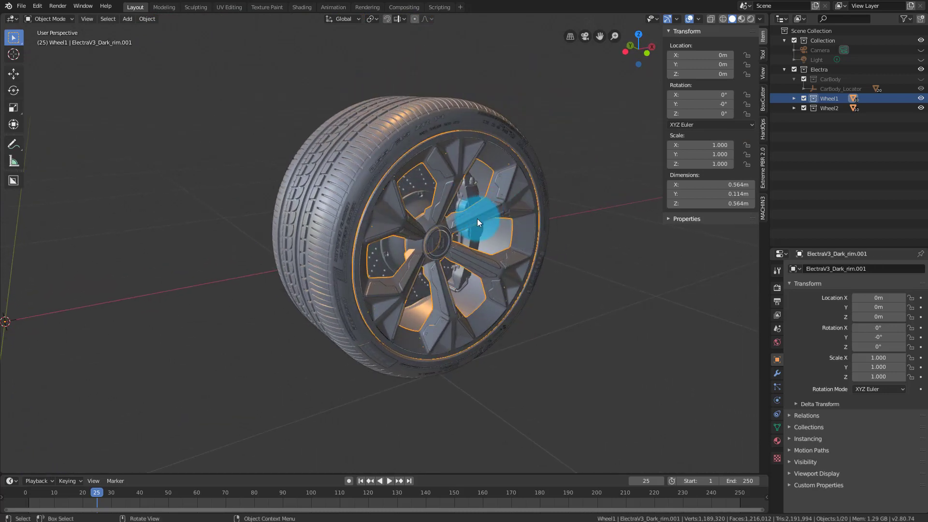
scroll(477, 218, down, 3)
scroll(477, 219, up, 7)
key(shift+h)
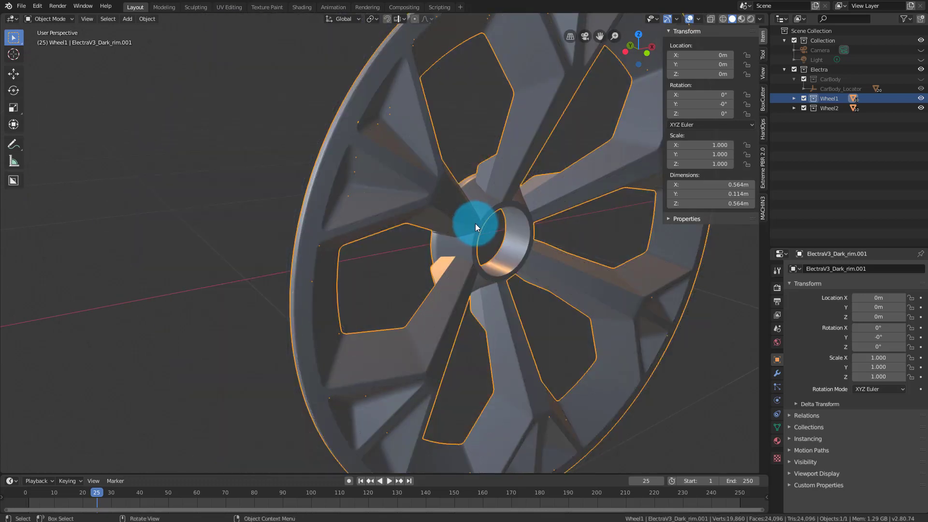
- Select the rim's entire mesh in Edit Mode, snap the 3D cursor to the selection and return to Object Mode
scroll(474, 221, down, 4)
middle_drag(465, 219, 383, 237)
key(Tab)
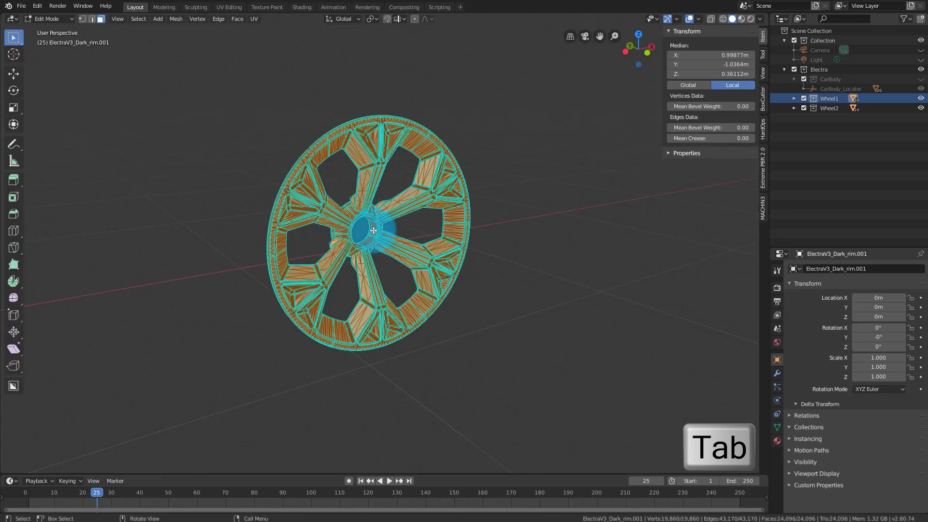
key(a)
key(a)
key(a)
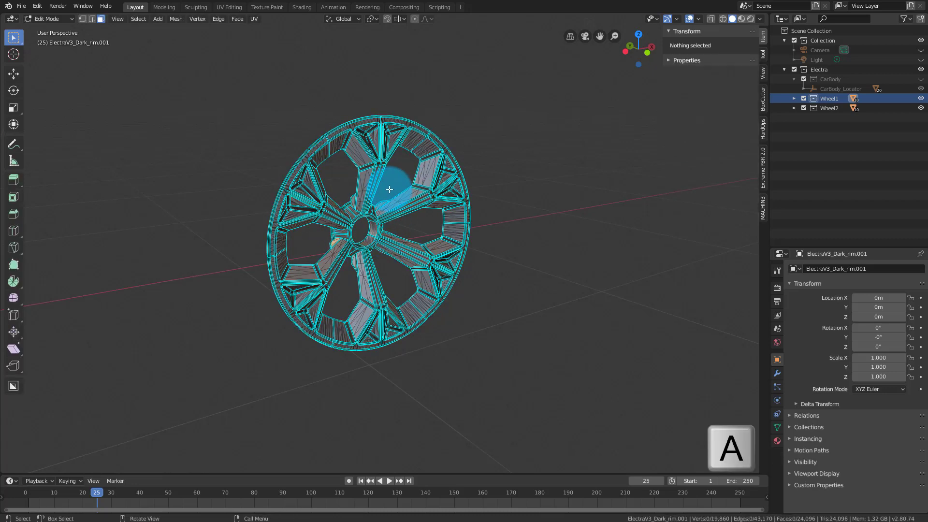
key(a)
middle_drag(390, 190, 390, 188)
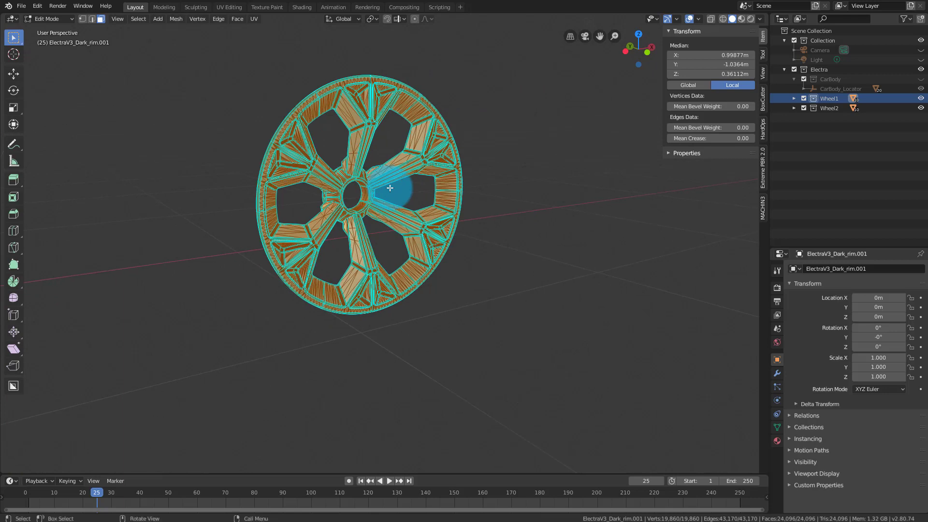
key(shift+s)
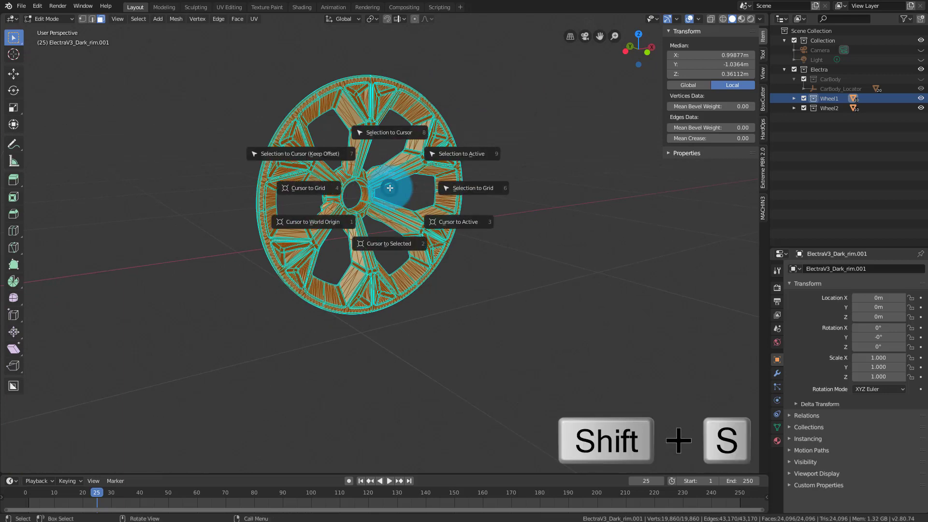
click(390, 241)
scroll(367, 203, up, 5)
middle_drag(367, 203, 501, 277)
scroll(500, 278, down, 5)
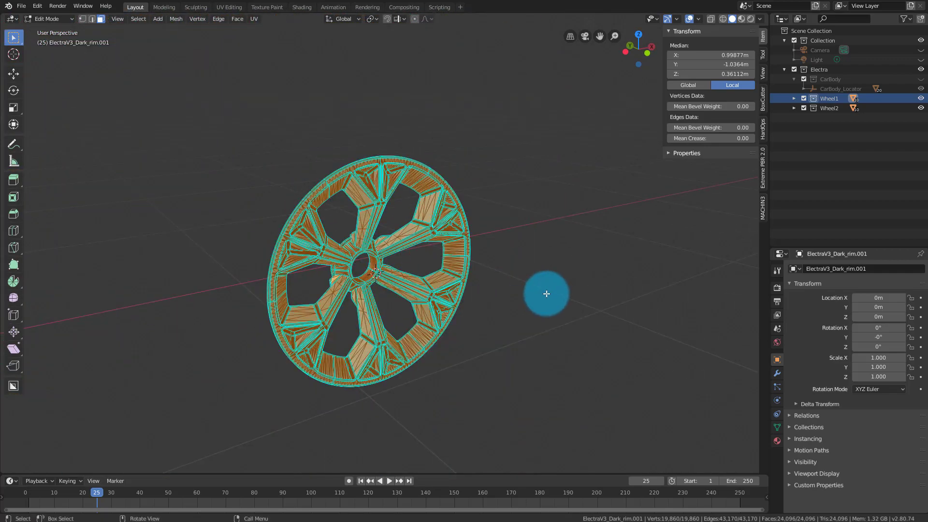
key(Tab)
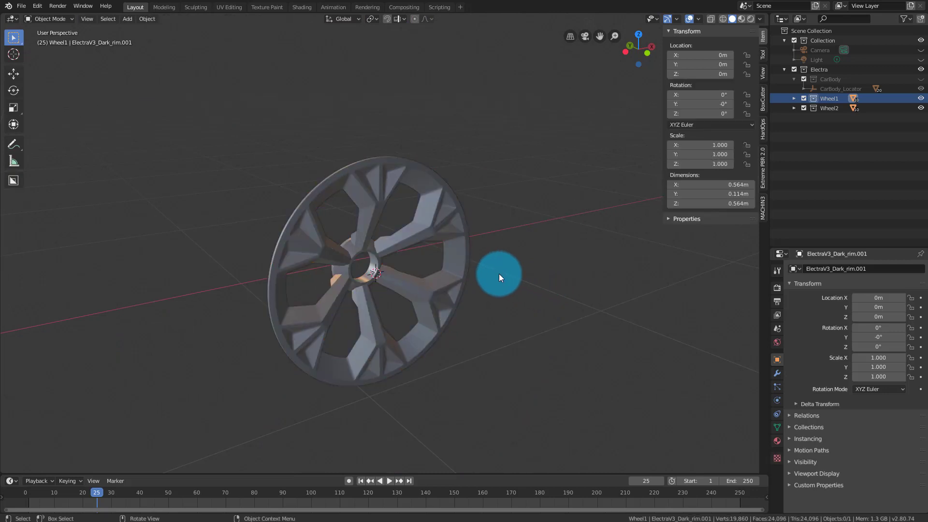
- Unhide all hidden objects so the complete wheel is shown around the rim, and clear the selection
key(ctrl+h)
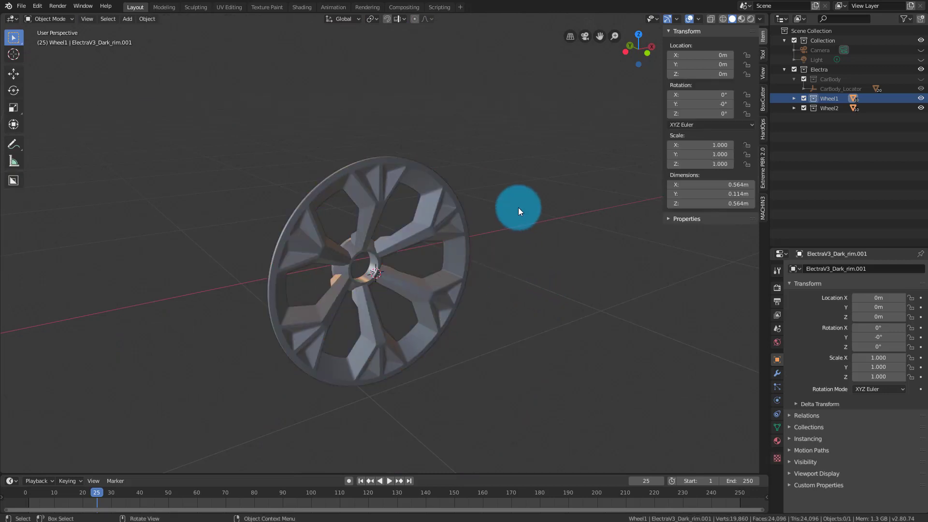
key(alt+h)
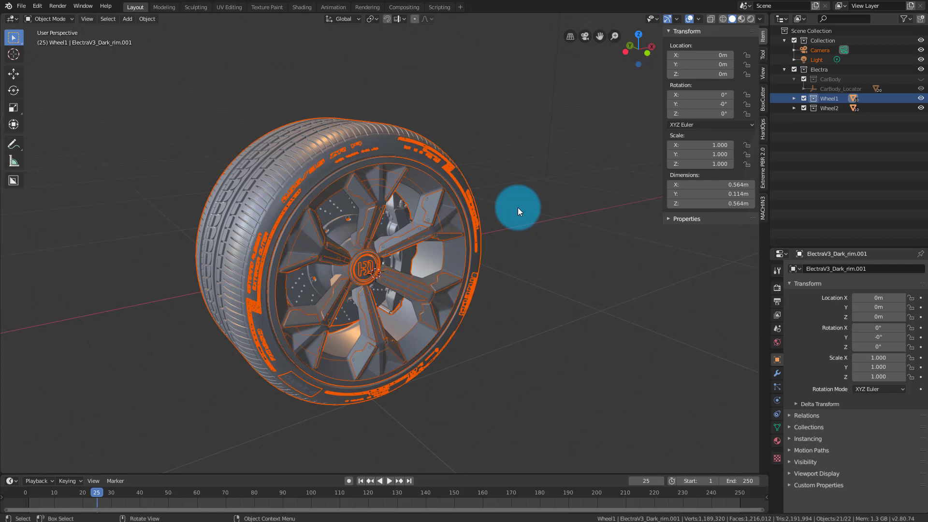
key(alt+a)
middle_drag(365, 223, 371, 230)
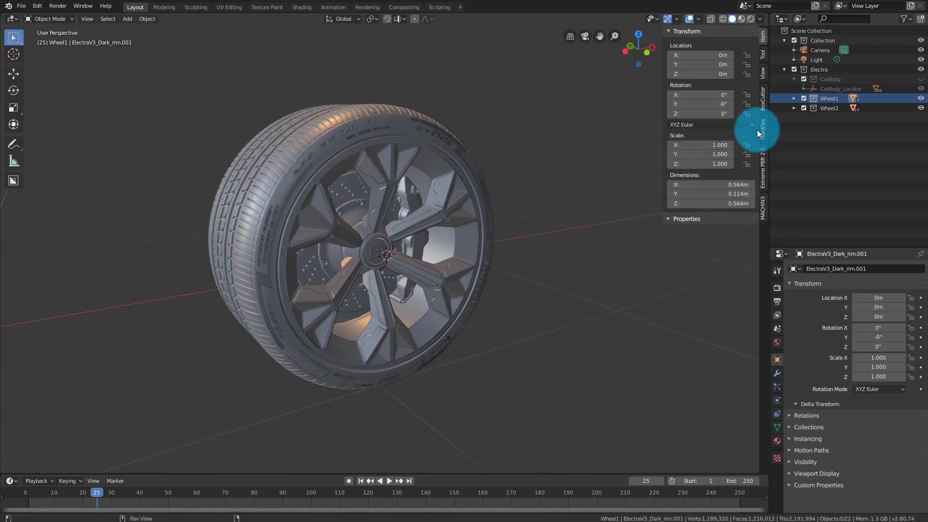
- Add a Plain Axes empty to the Wheel1 collection at the 3D cursor in the wheel's centre
click(833, 97)
middle_drag(451, 248, 367, 273)
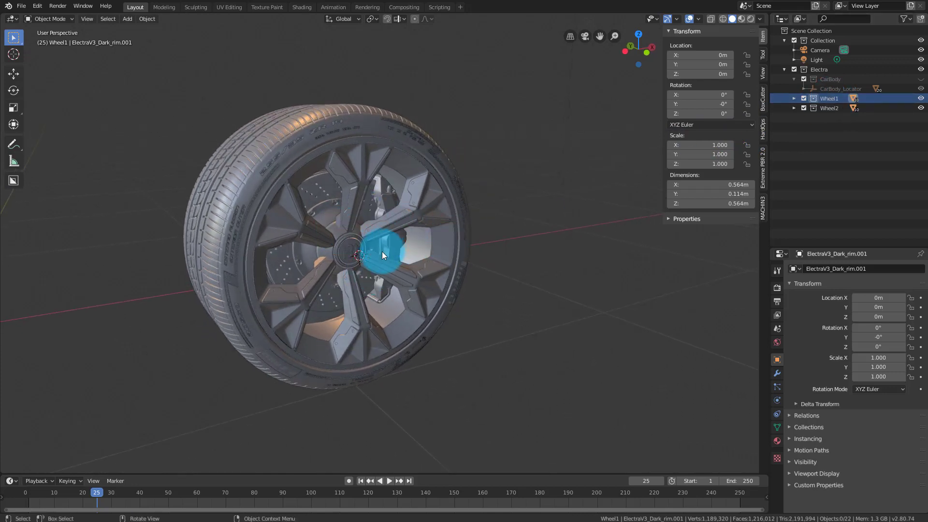
key(shift+a)
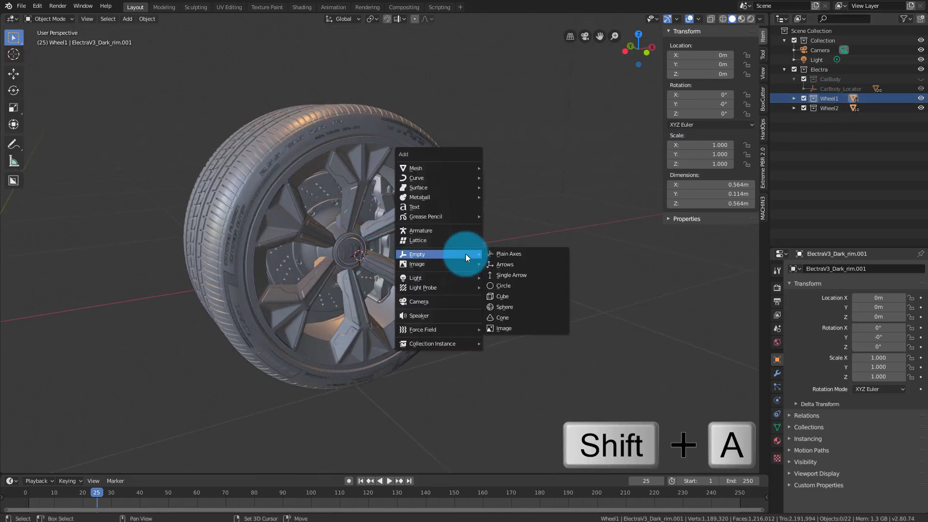
mouse_move(471, 157)
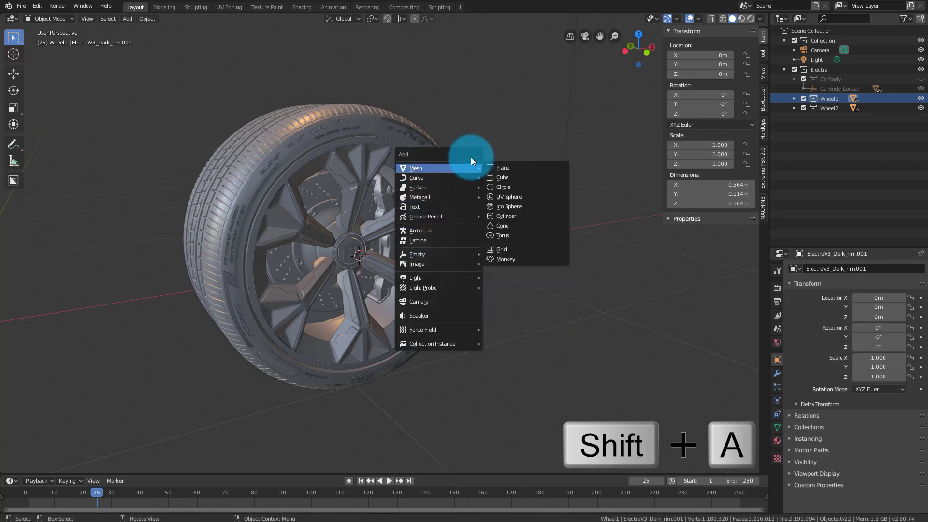
mouse_move(442, 255)
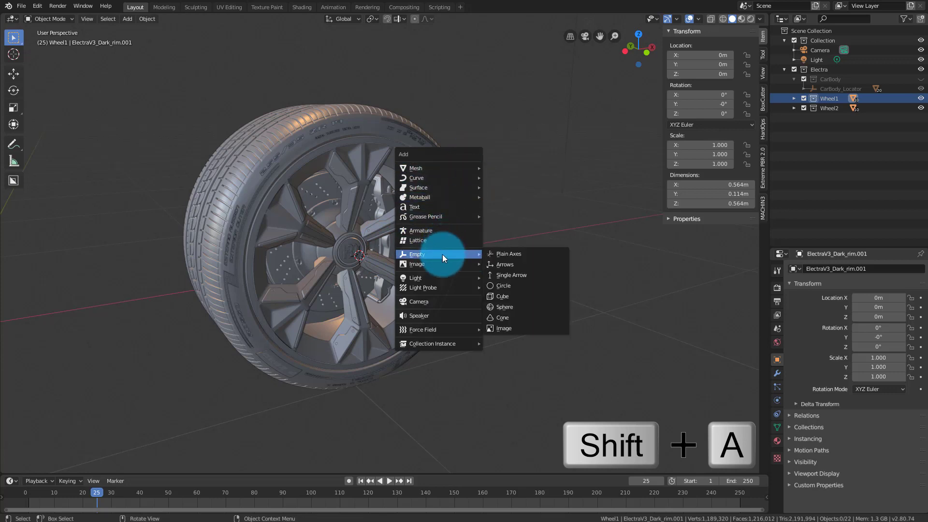
click(518, 254)
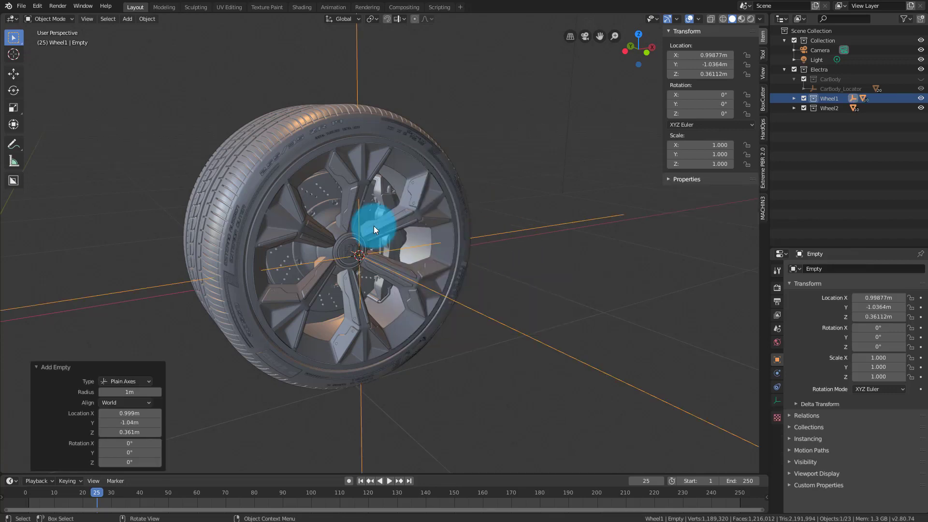
- Select every object in the Wheel1 collection and parent the wheel parts to the empty with the Object option
click(792, 98)
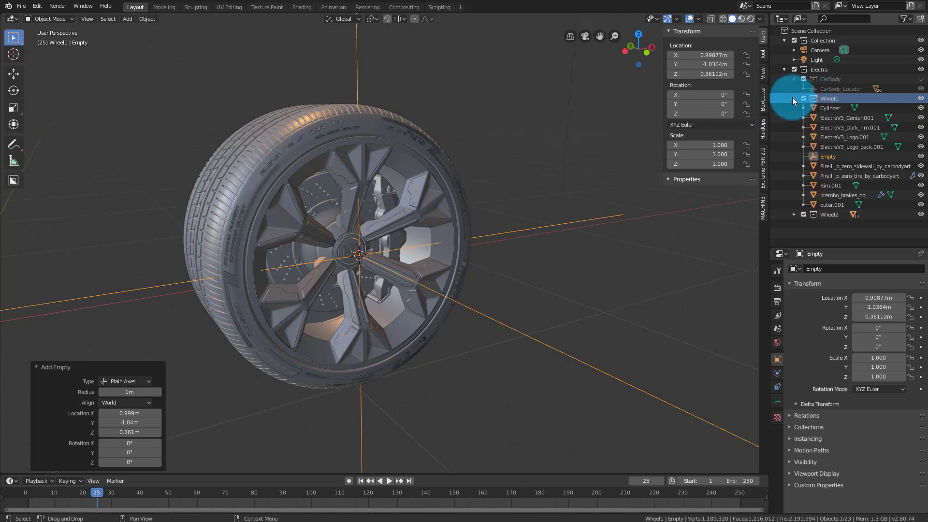
right_click(821, 96)
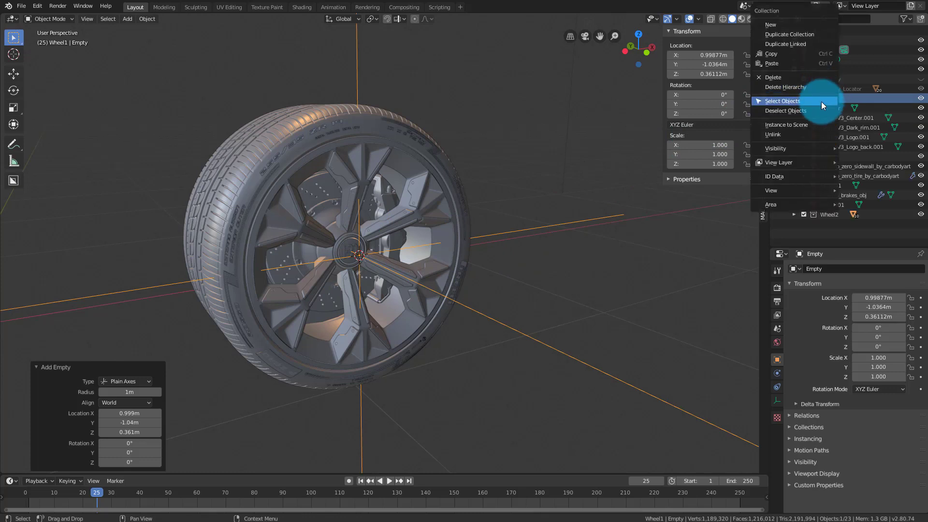
click(821, 101)
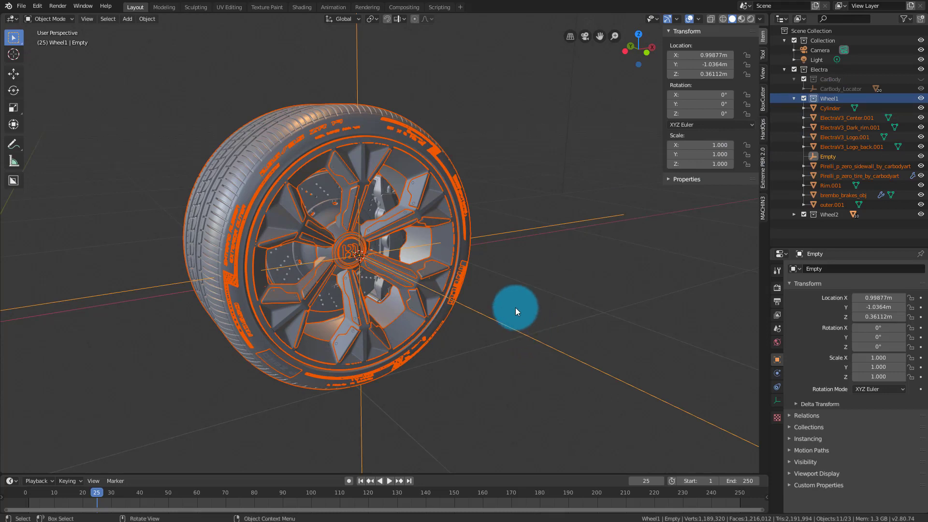
key(ctrl+p)
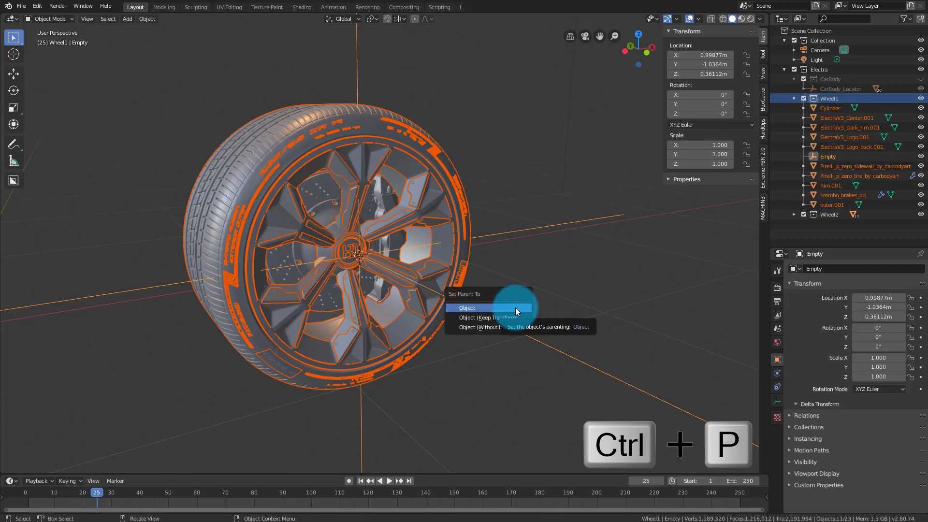
click(515, 307)
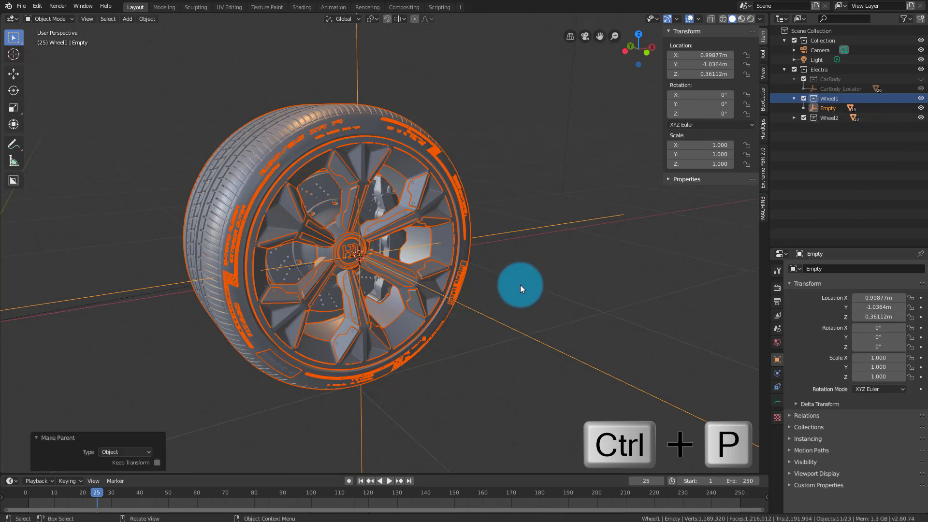
- Rename the Wheel1 empty as Wheel_Front_Locator and clear the selection
click(837, 108)
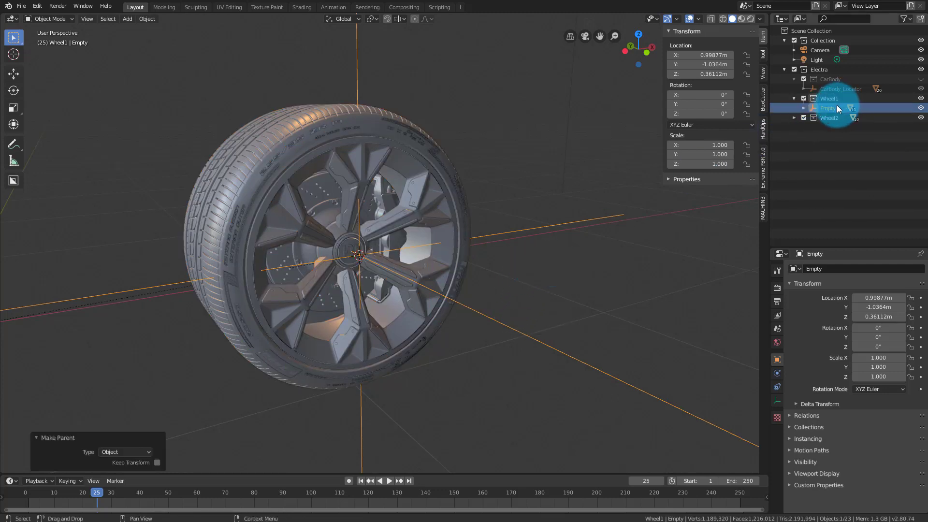
double_click(834, 107)
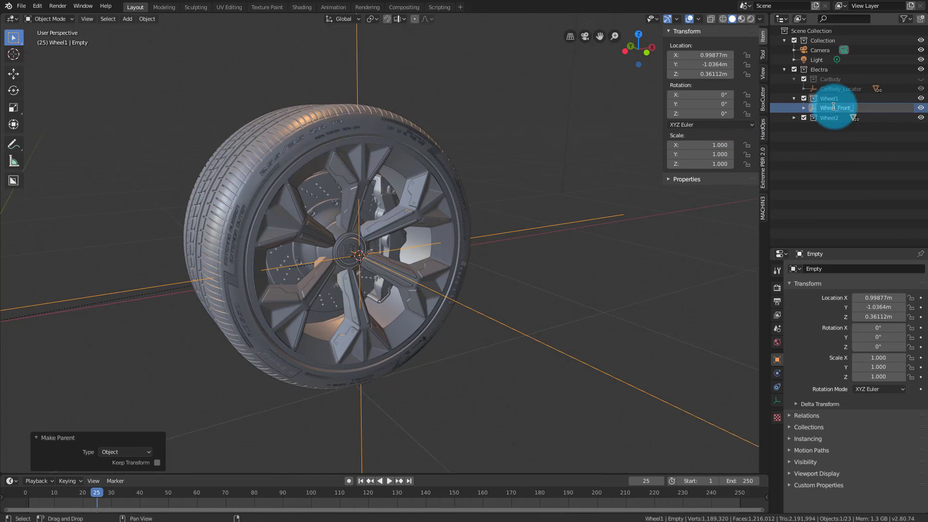
text(Wheel_Front_Locator)
key(Return)
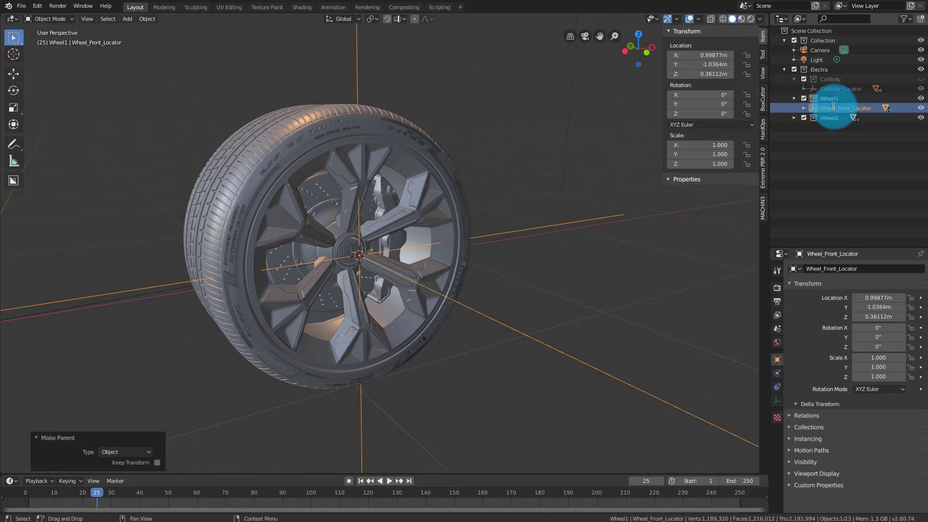
click(526, 164)
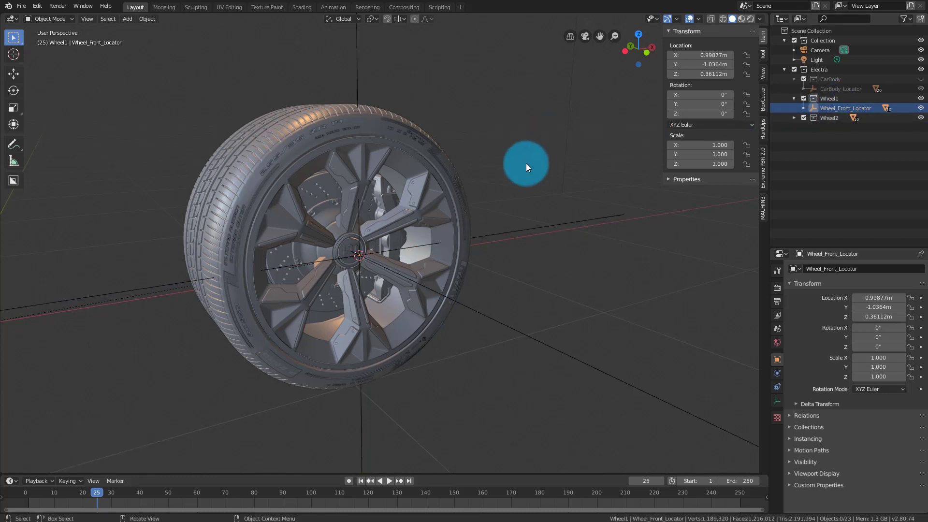
- Show the CarBody collection again and select the Wheel_Front_Locator empty at the front wheel
click(921, 81)
middle_drag(556, 167, 401, 208)
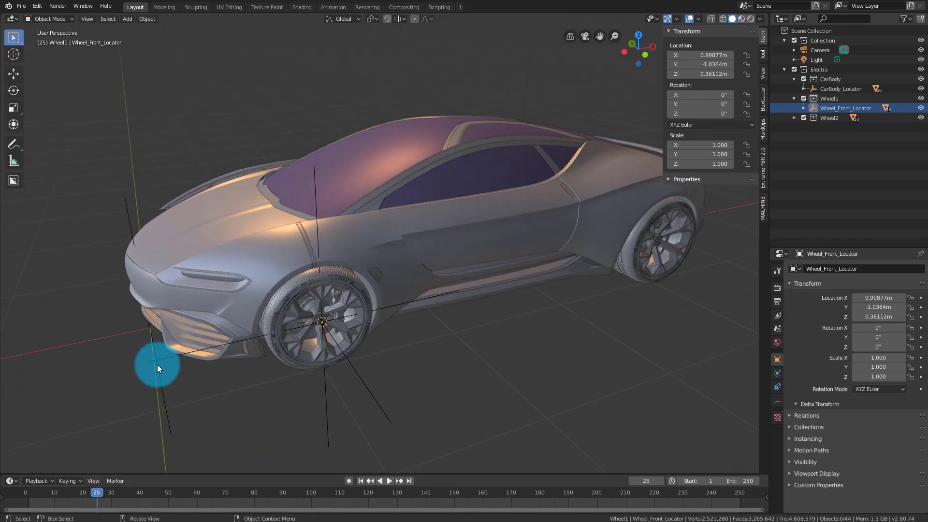
click(164, 395)
middle_drag(366, 348, 328, 407)
click(341, 397)
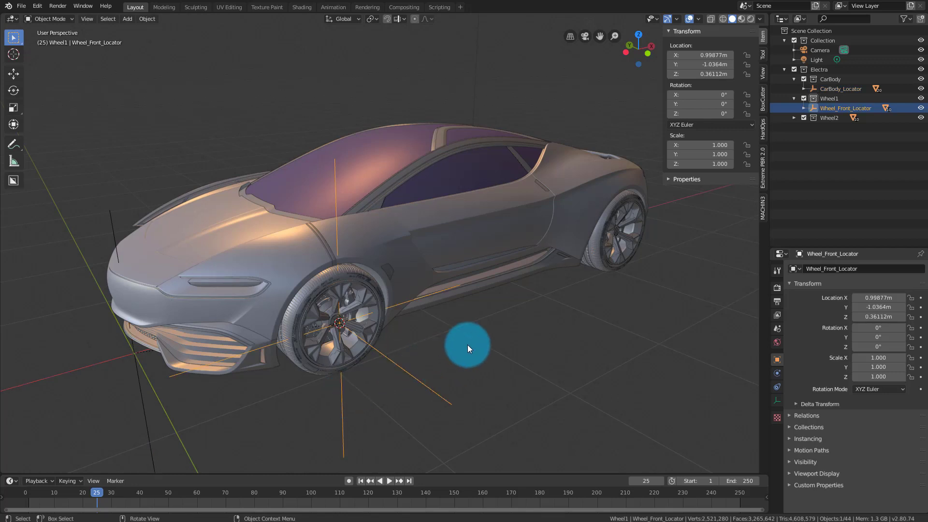
- Try rotating Wheel_Front_Locator around the global Z and Y axes to test the wheel's steering and rolling, and cancel the rotation
key(r)
key(z)
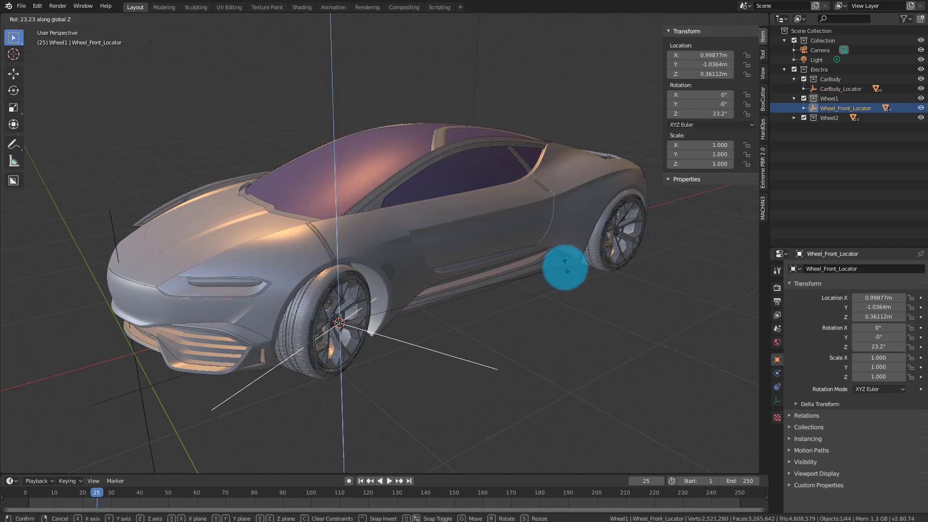
key(y)
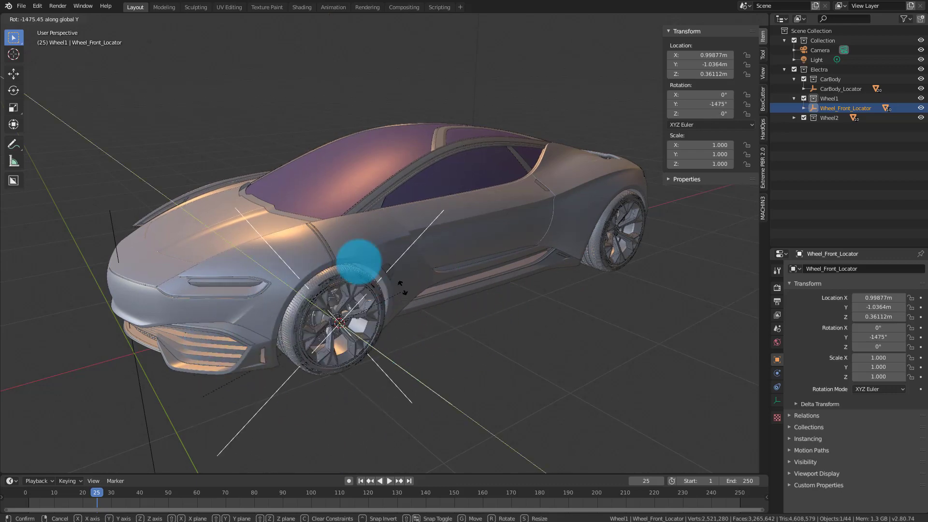
key(Escape)
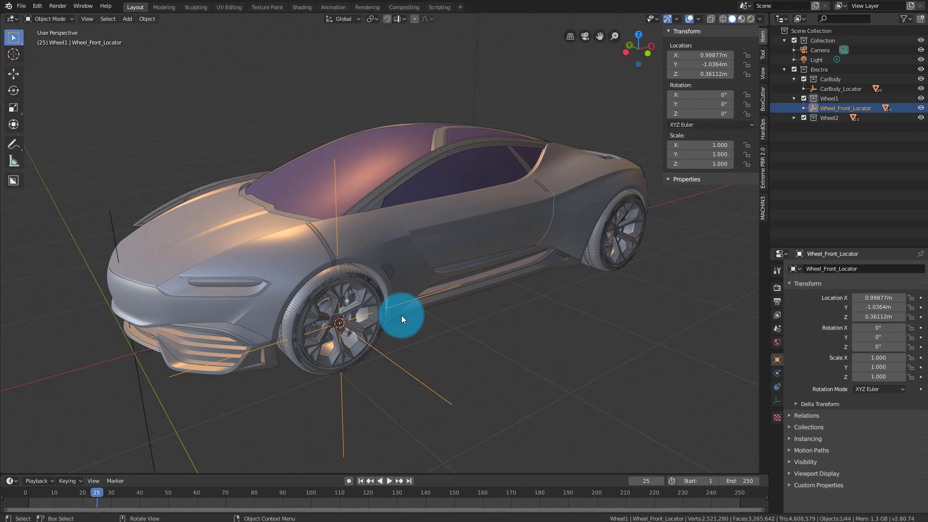
click(479, 335)
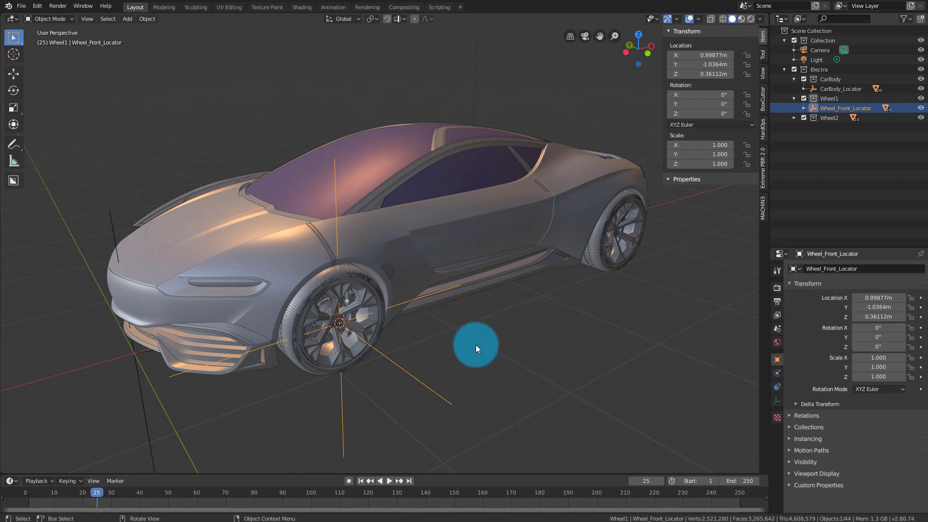
- Select the CarBody_Locator empty, try moving it, and cancel the move
middle_drag(476, 344, 206, 372)
click(182, 375)
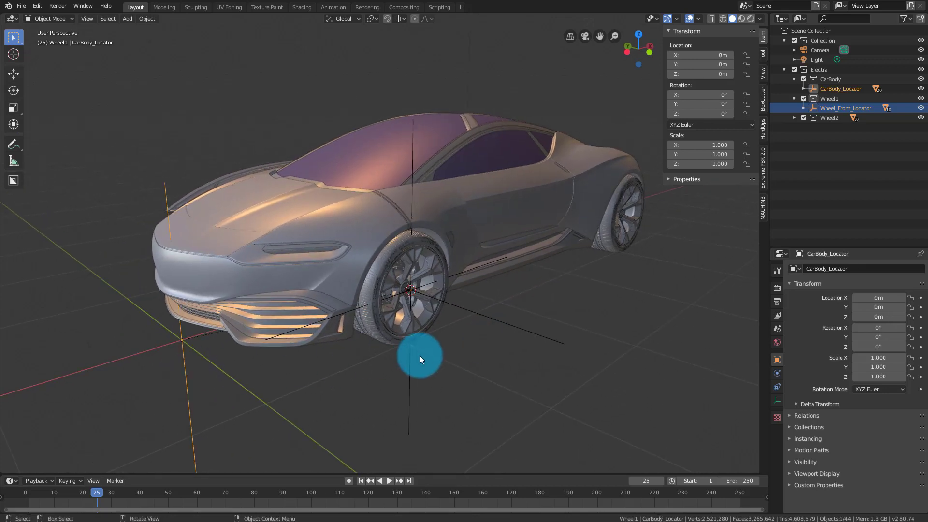
middle_drag(423, 355, 413, 357)
scroll(413, 357, down, 2)
key(g)
key(Escape)
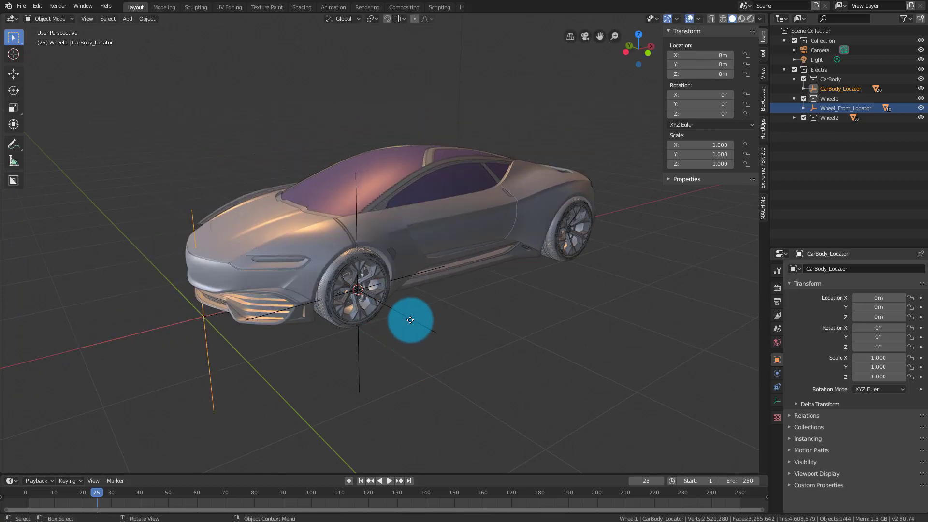
- Parent Wheel_Front_Locator to CarBody_Locator with the Object option and clear the selection
click(361, 350)
shift+click(203, 358)
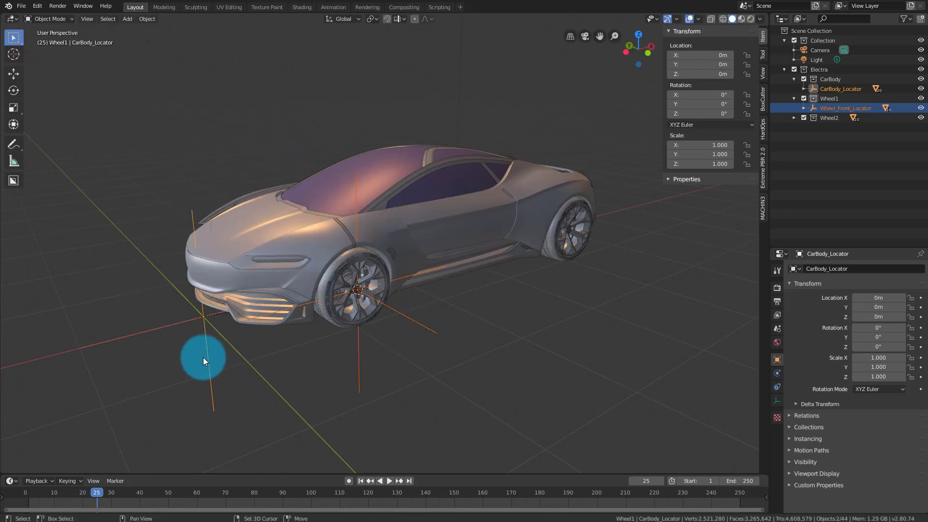
key(ctrl+p)
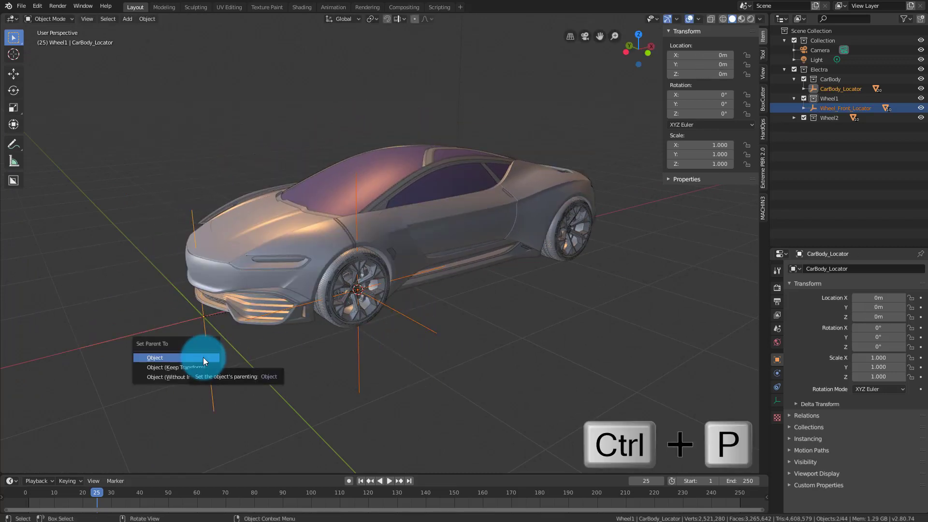
click(203, 357)
click(217, 352)
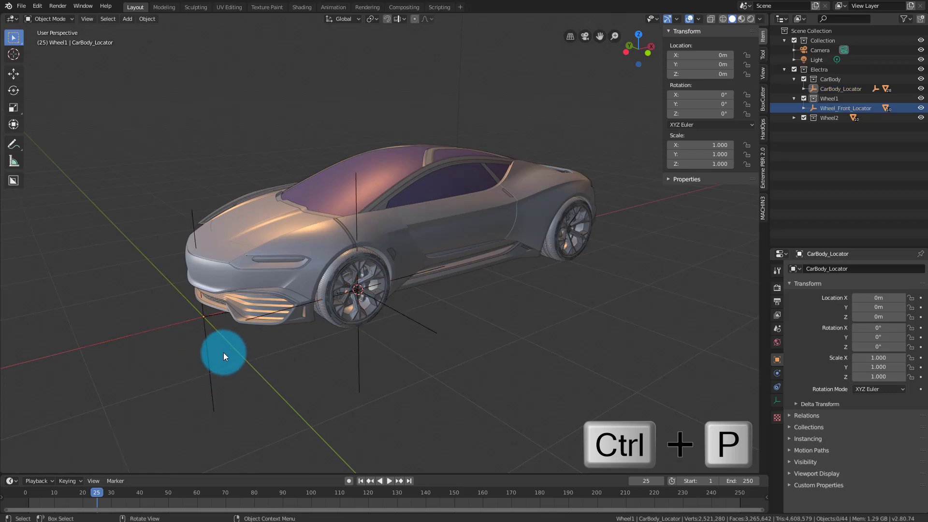
- Try moving CarBody_Locator to test whether the front wheel follows the car body
click(204, 353)
key(g)
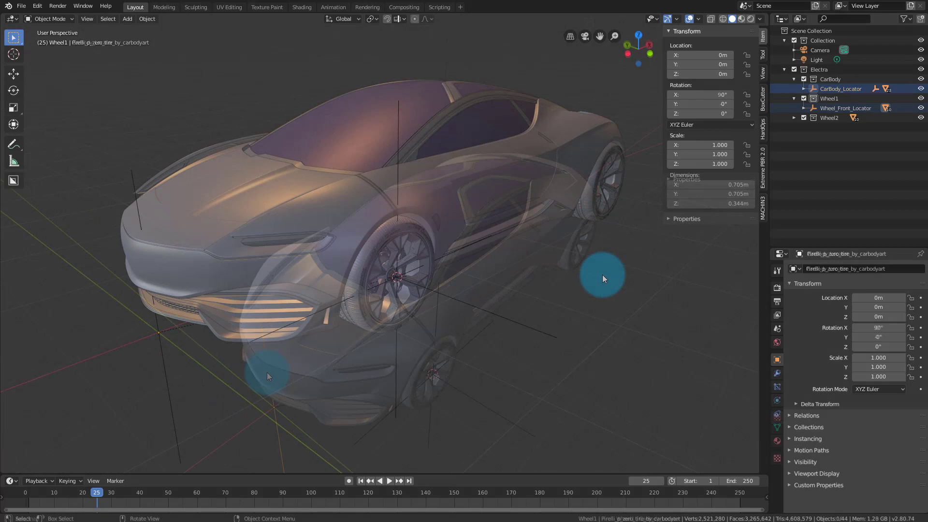
middle_drag(602, 275, 488, 237)
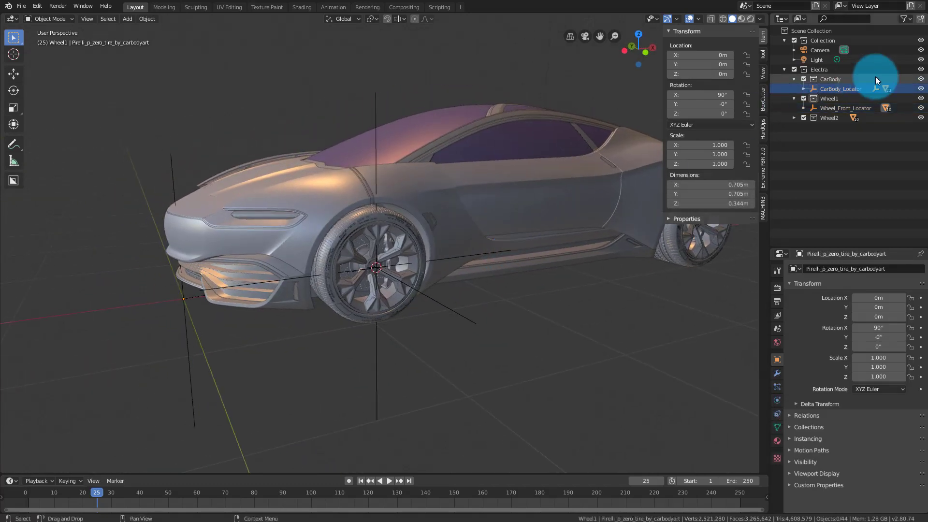
- Hide the CarBody collection and select the front wheel's tire to check its origin point
click(920, 79)
middle_drag(425, 286, 462, 269)
click(363, 164)
scroll(363, 164, down, 2)
middle_drag(111, 304, 84, 316)
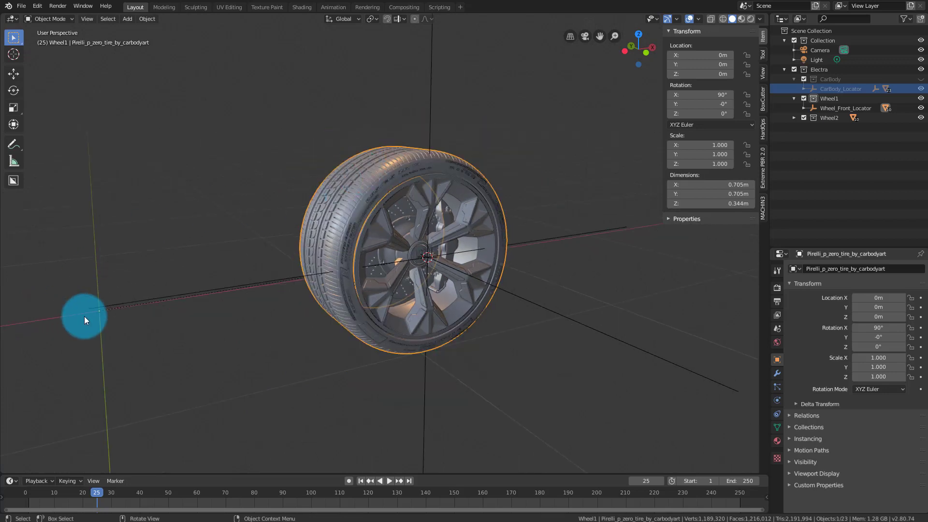
middle_drag(346, 297, 357, 288)
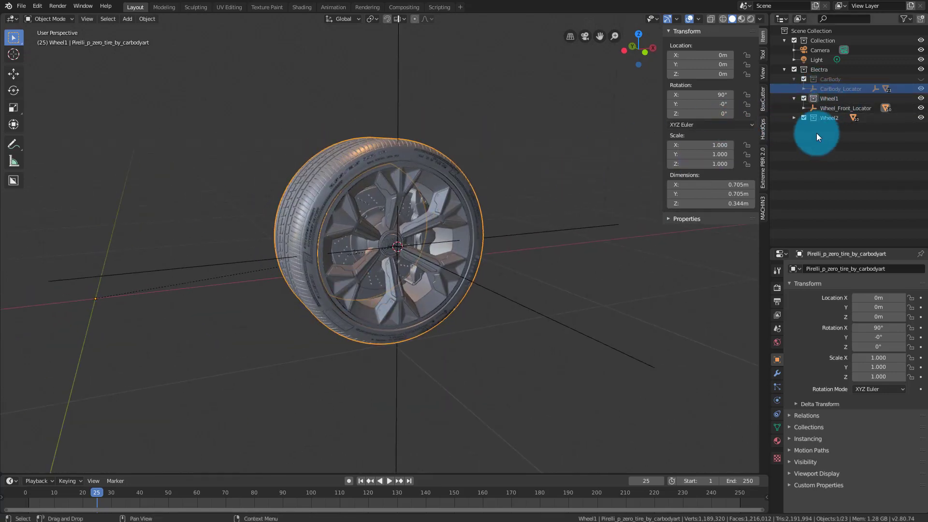
- Expand Wheel_Front_Locator and select all its child parts, from Cylinder through outer.001
click(803, 109)
click(839, 119)
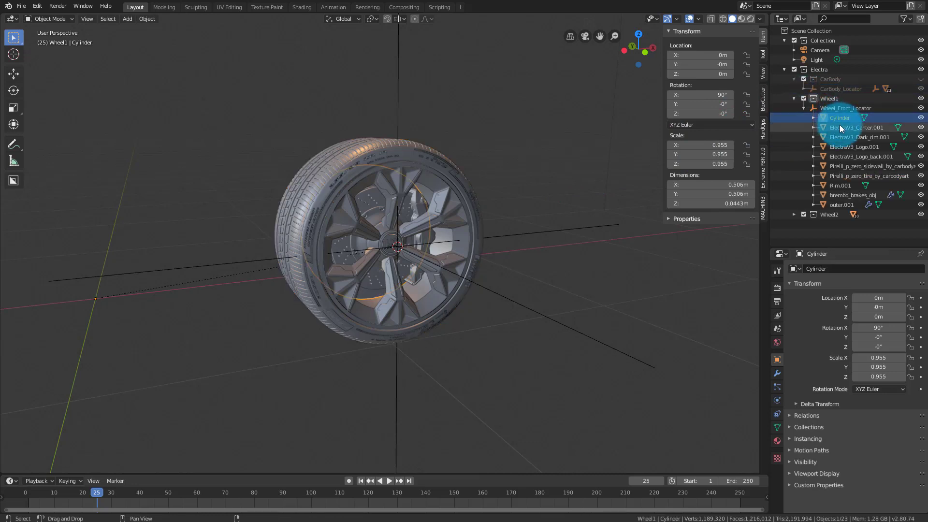
ctrl+click(840, 127)
ctrl+click(842, 137)
ctrl+click(845, 149)
ctrl+click(848, 156)
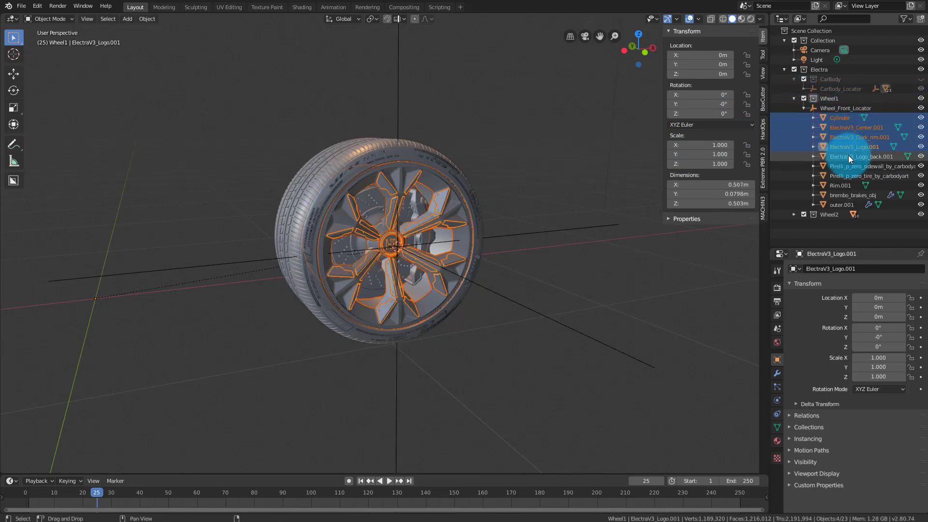
ctrl+click(849, 166)
ctrl+click(849, 175)
ctrl+click(847, 185)
ctrl+click(846, 195)
ctrl+click(844, 205)
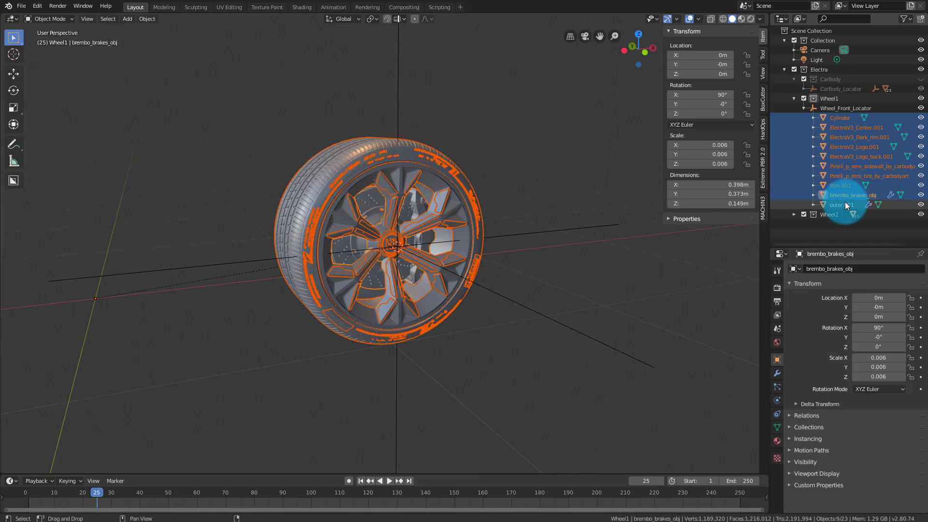
- Set the origins of the selected wheel parts to the 3D cursor and clear the selection
middle_drag(602, 263, 572, 288)
scroll(605, 298, up, 5)
key(KP_Decimal)
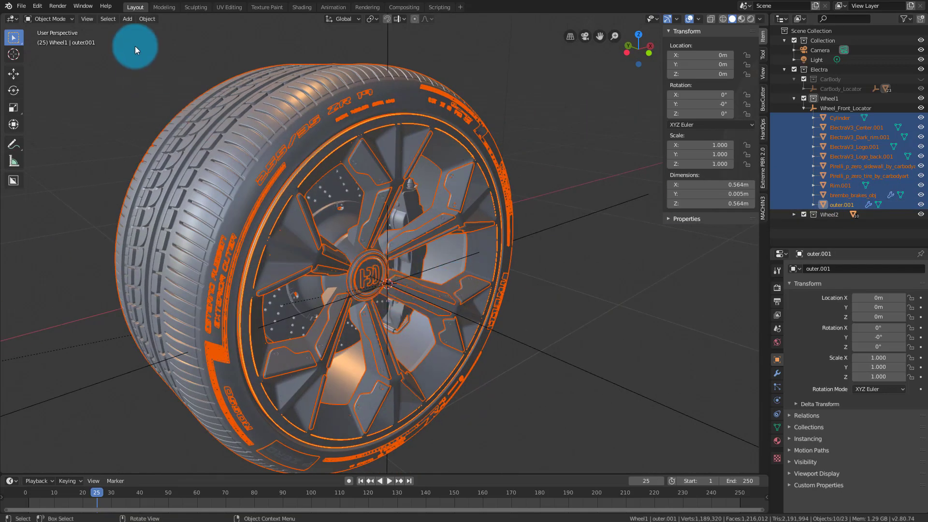
click(146, 20)
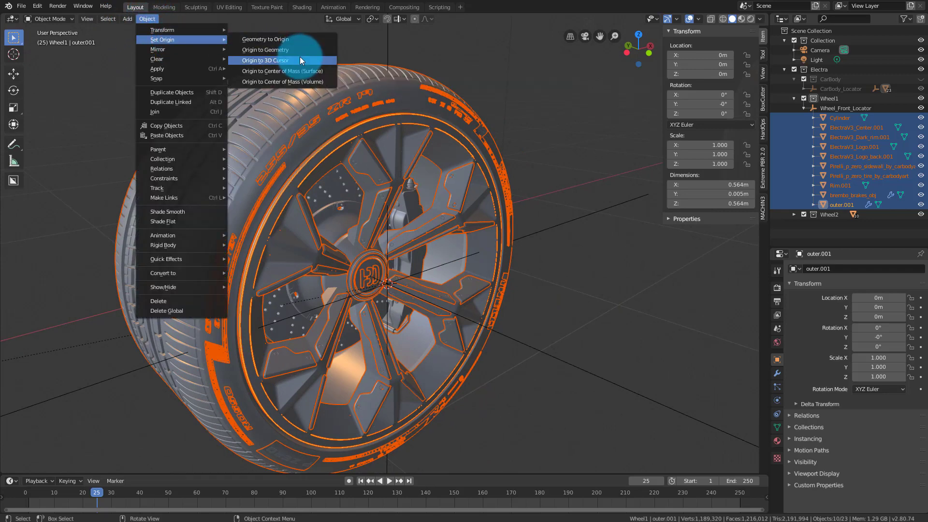
click(300, 60)
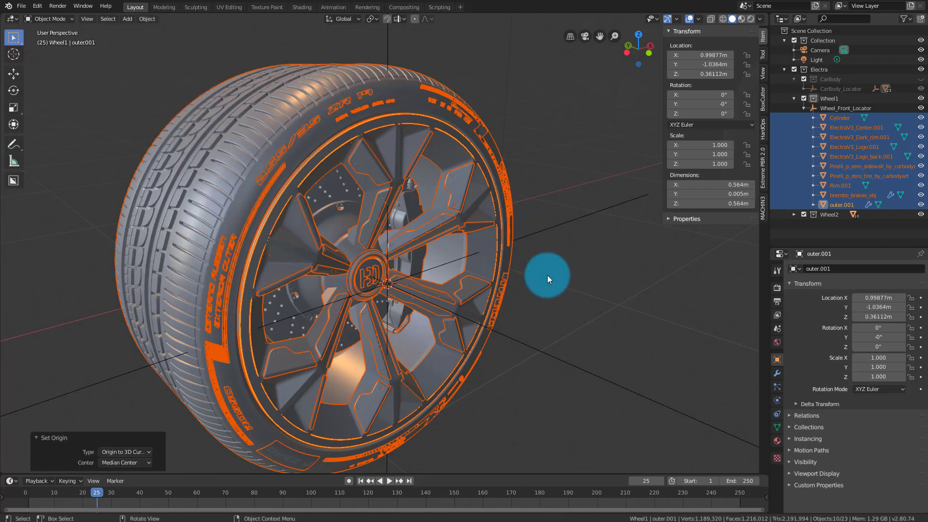
click(560, 291)
- Select the ElectraV3_Dark_rim.001 object, try rotating it around the global Y axis to test its new origin, and cancel the rotation
middle_drag(560, 291, 378, 234)
scroll(286, 286, up, 5)
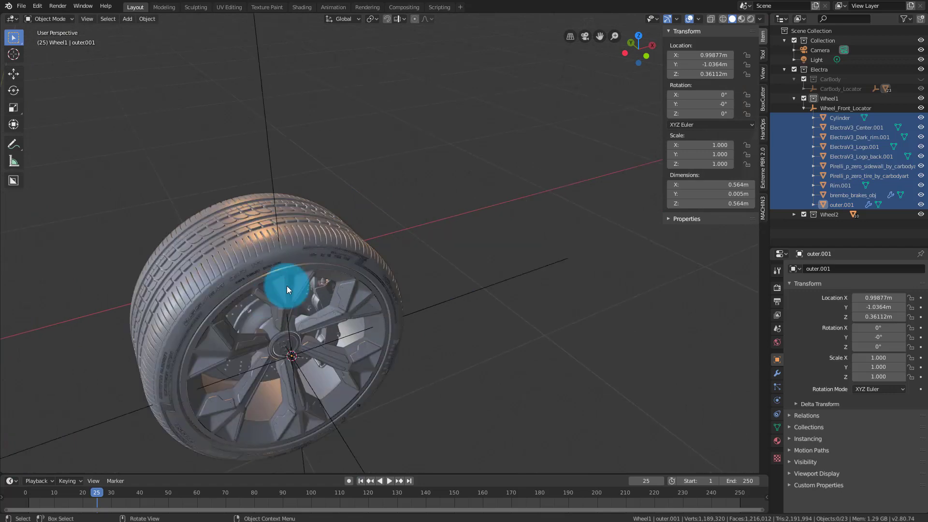
click(324, 251)
middle_drag(323, 253, 373, 227)
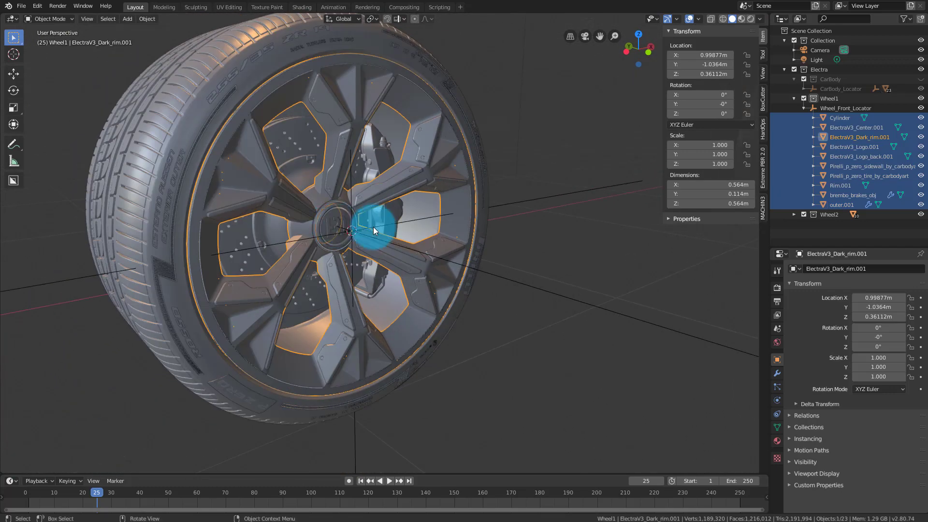
key(r)
key(z)
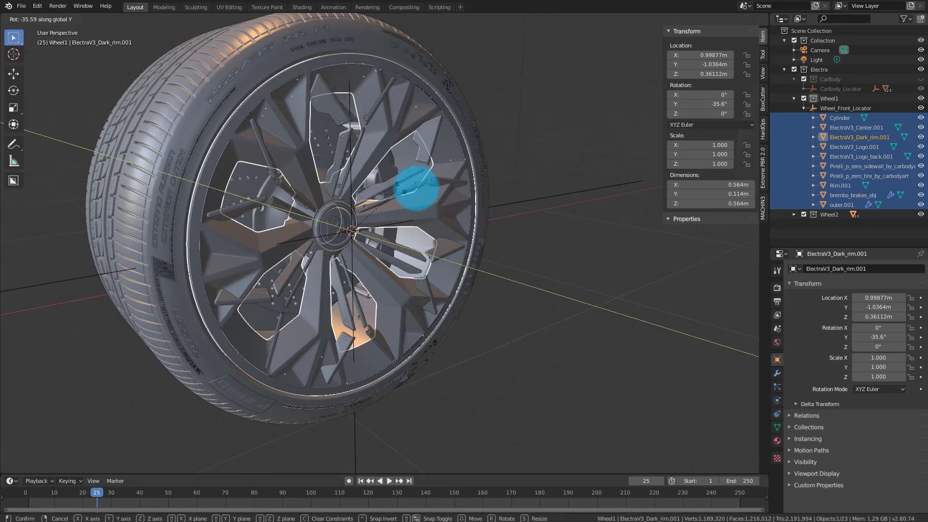
right_click(481, 158)
middle_drag(481, 154, 504, 225)
- Select Wheel_Front_Locator, try moving it to test whether its wheel parts follow, and cancel the move
click(550, 147)
click(509, 277)
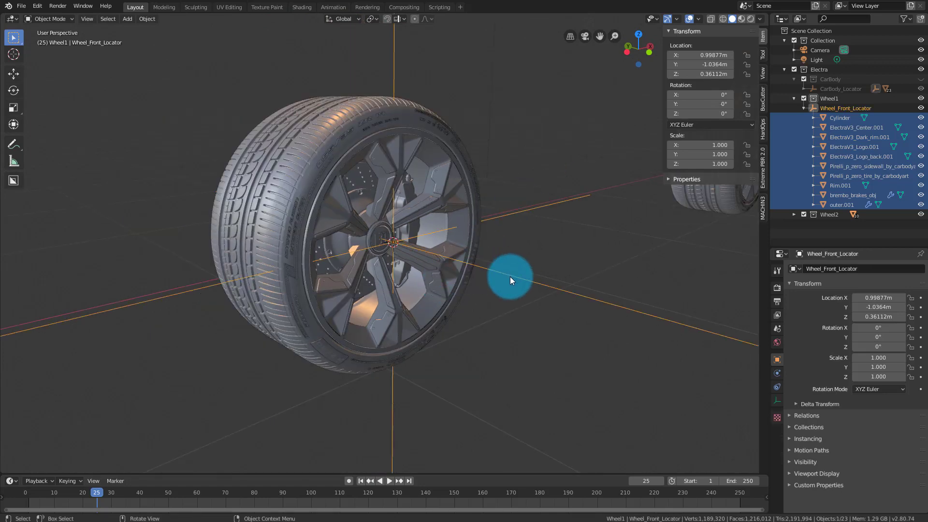
key(g)
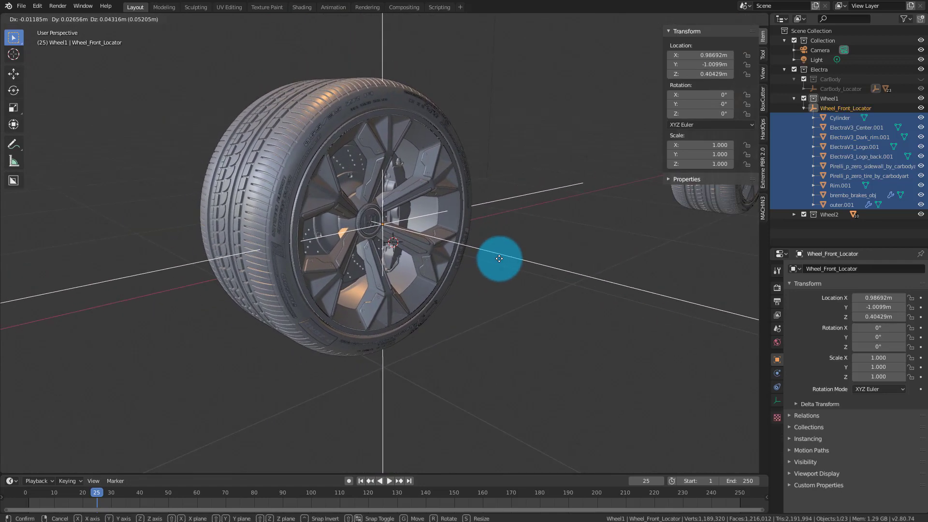
right_click(474, 257)
middle_drag(526, 197, 477, 238)
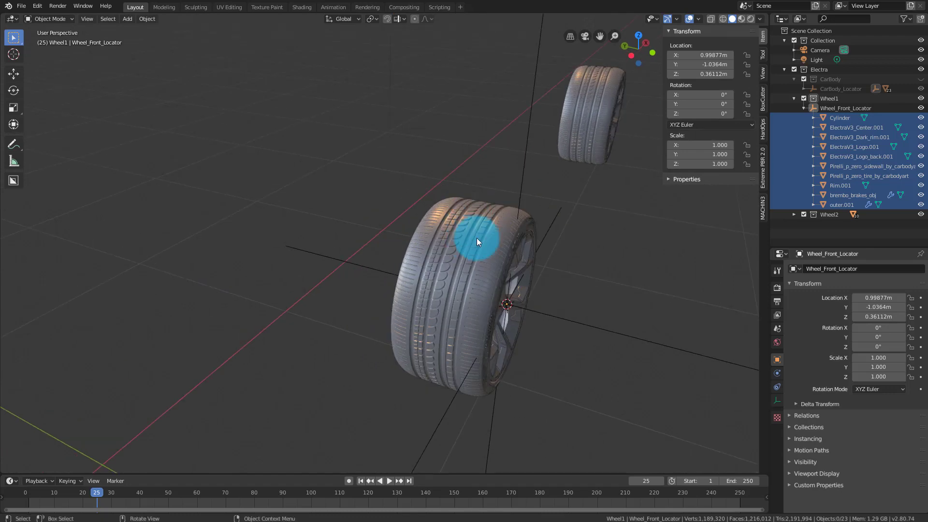
- Select Wheel_Front_Locator, copy its Y location value, and clear the selection
click(581, 323)
middle_drag(616, 311, 477, 274)
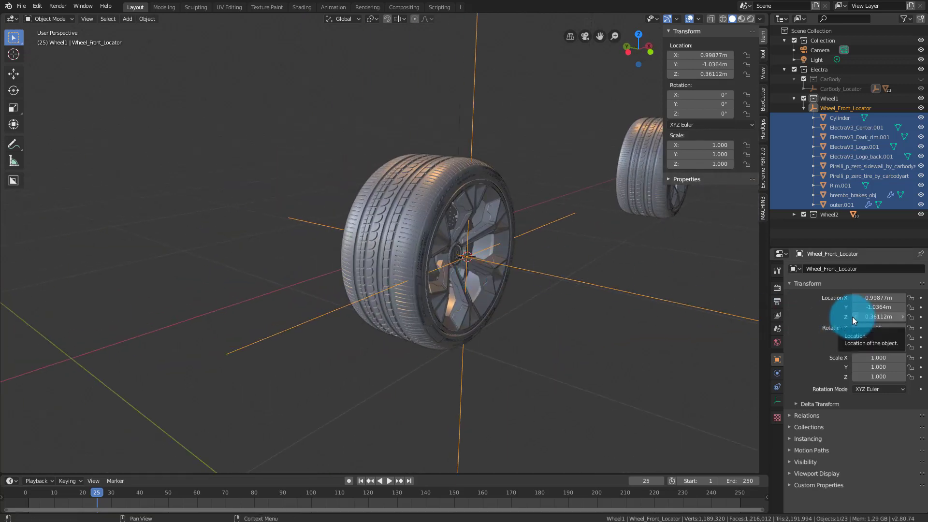
drag(853, 317, 878, 307)
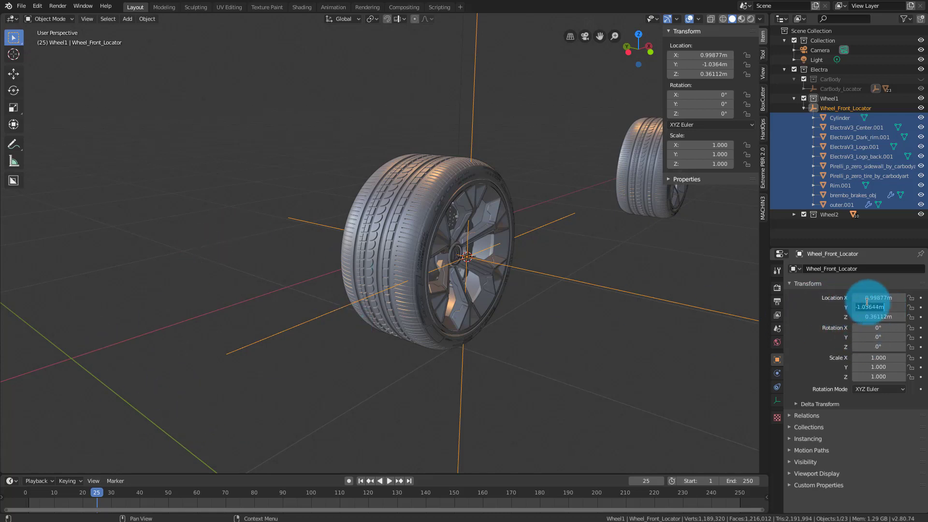
click(570, 255)
middle_drag(570, 255, 382, 199)
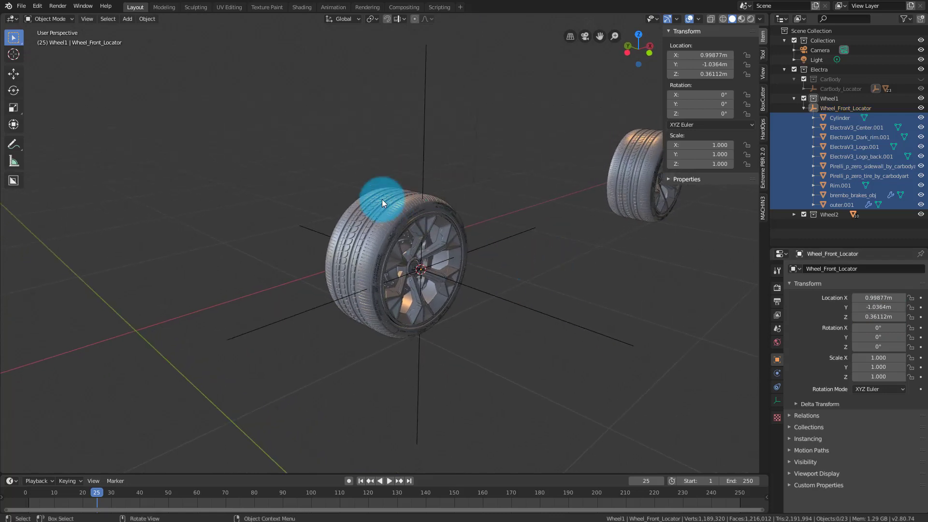
- Select the whole Wheel_Front_Locator hierarchy and duplicate it, moving the copy about 1.7 m along the global Y axis
click(840, 106)
right_click(840, 106)
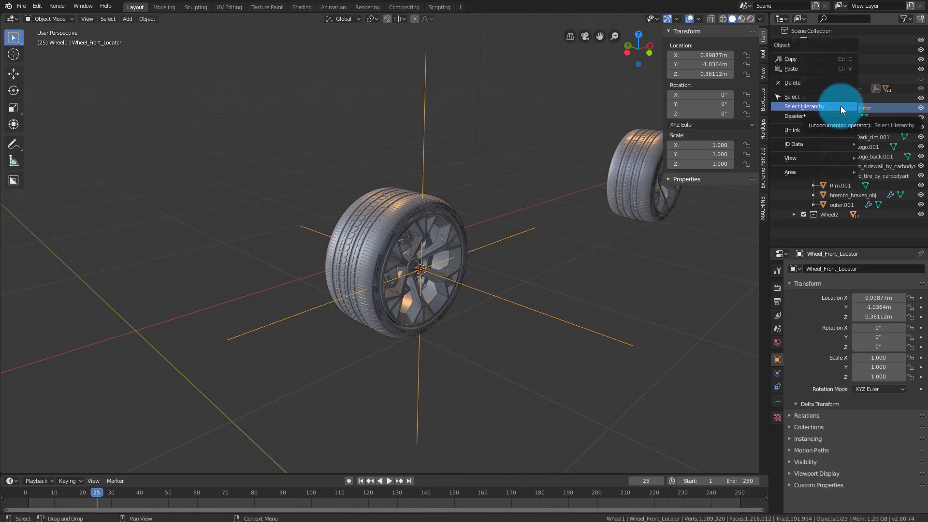
click(810, 105)
middle_drag(628, 189, 545, 228)
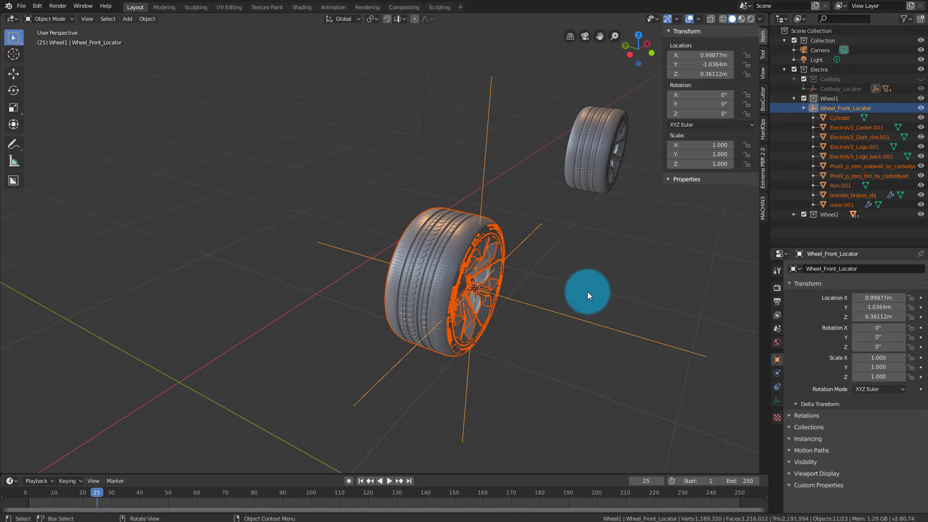
key(shift+d)
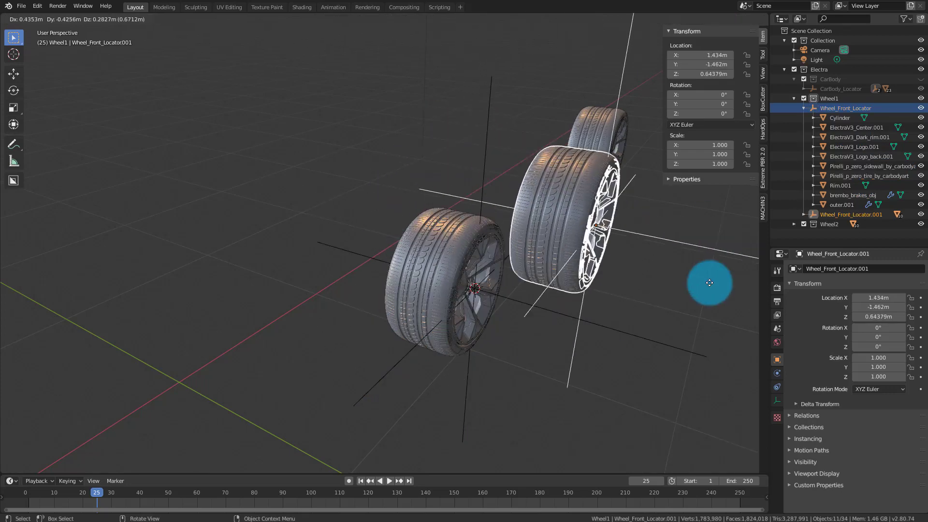
key(y)
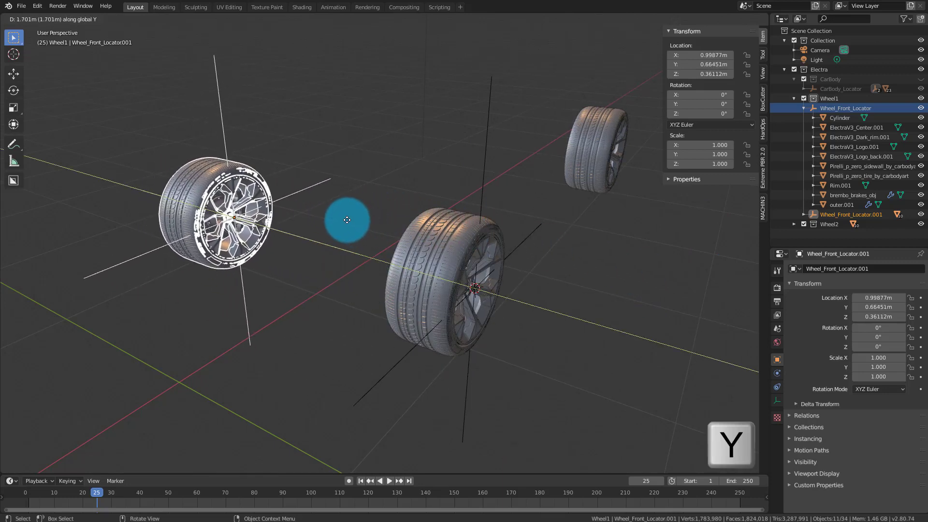
click(347, 220)
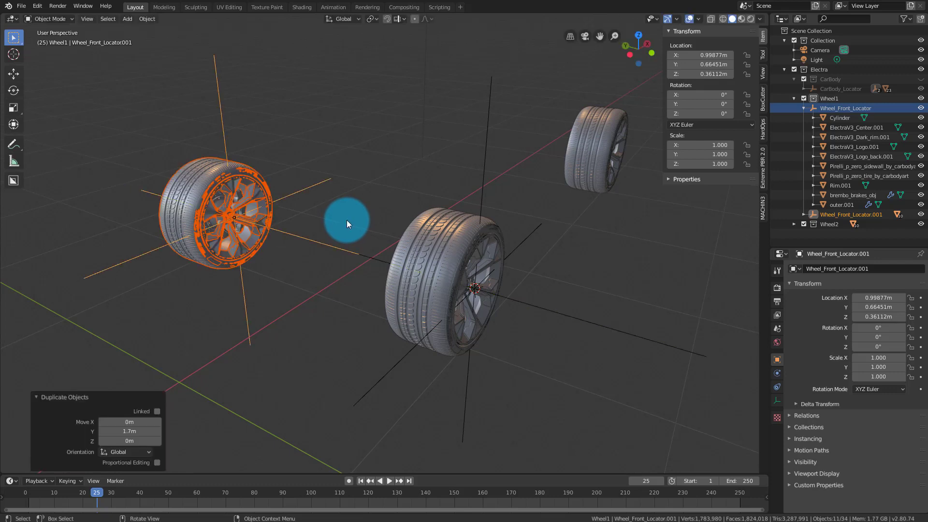
- Set the Y location of the duplicated front wheel locator to 1.03644 m to mirror the original wheel's position
middle_drag(344, 211, 706, 269)
click(878, 302)
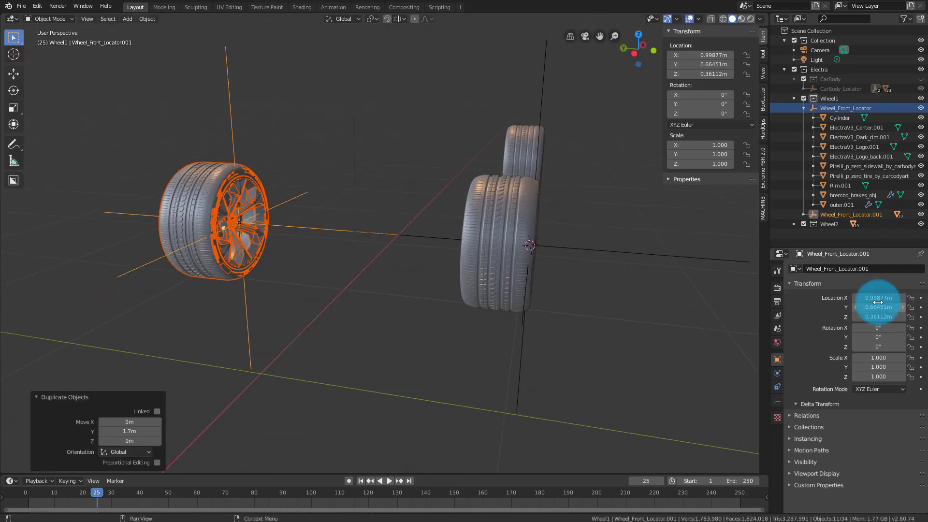
click(877, 305)
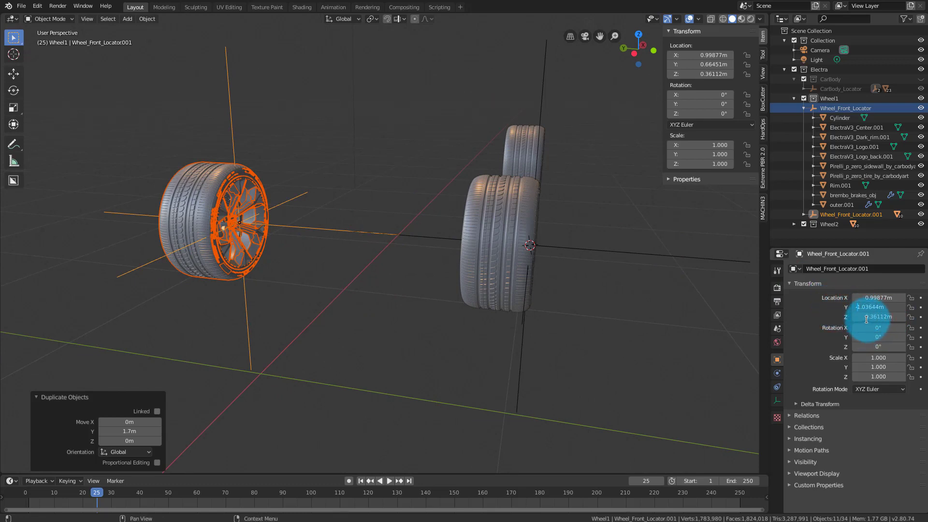
click(573, 309)
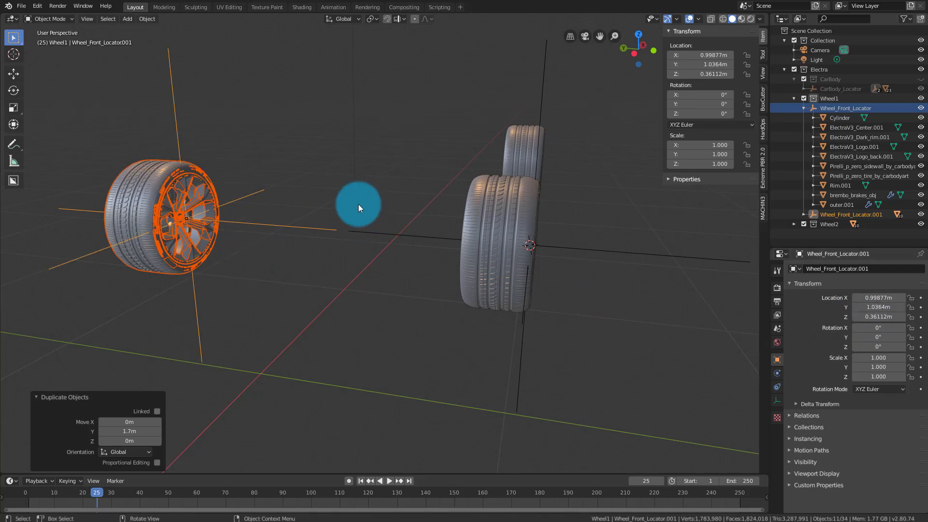
mouse_move(358, 204)
middle_down()
mouse_move(383, 209)
mouse_move(346, 207)
middle_up()
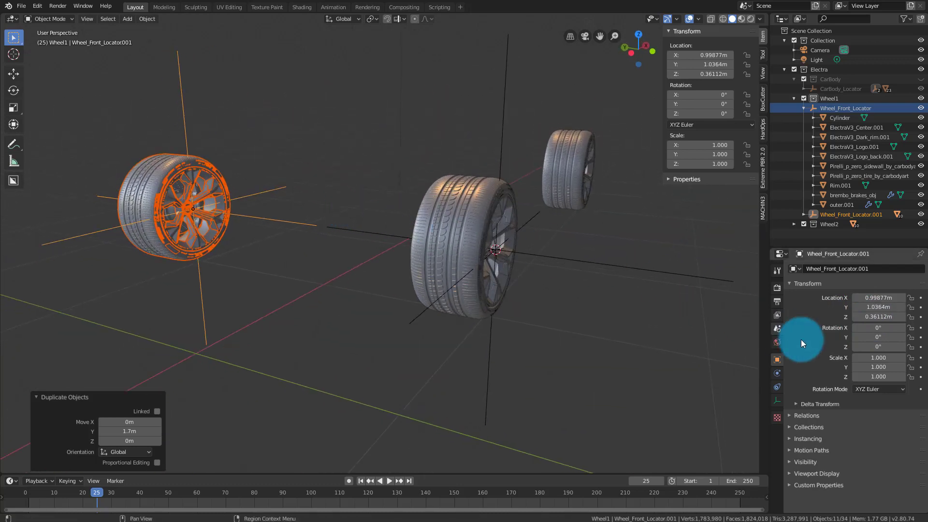
- Set the duplicated front wheel locator's Z rotation to -180° so its rim faces outward
drag(875, 358, 876, 376)
drag(878, 328, 880, 347)
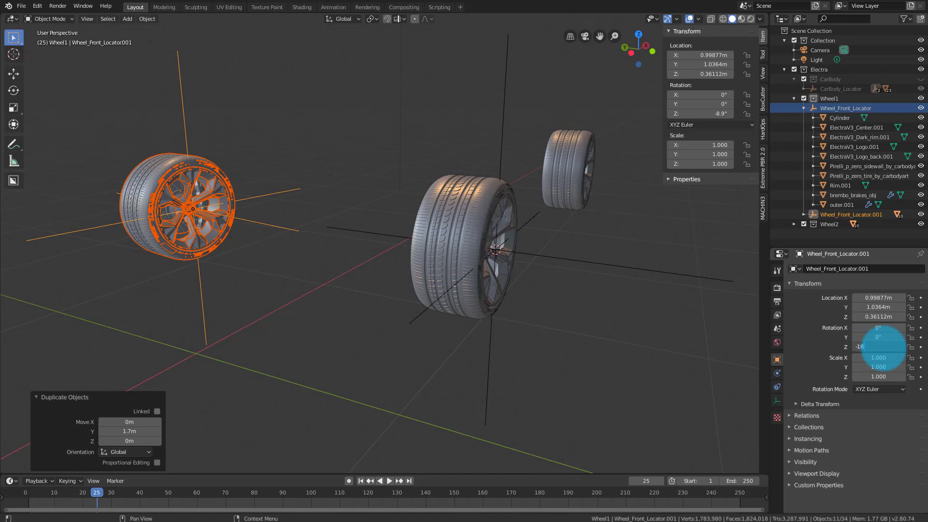
key(Return)
middle_drag(352, 184, 405, 238)
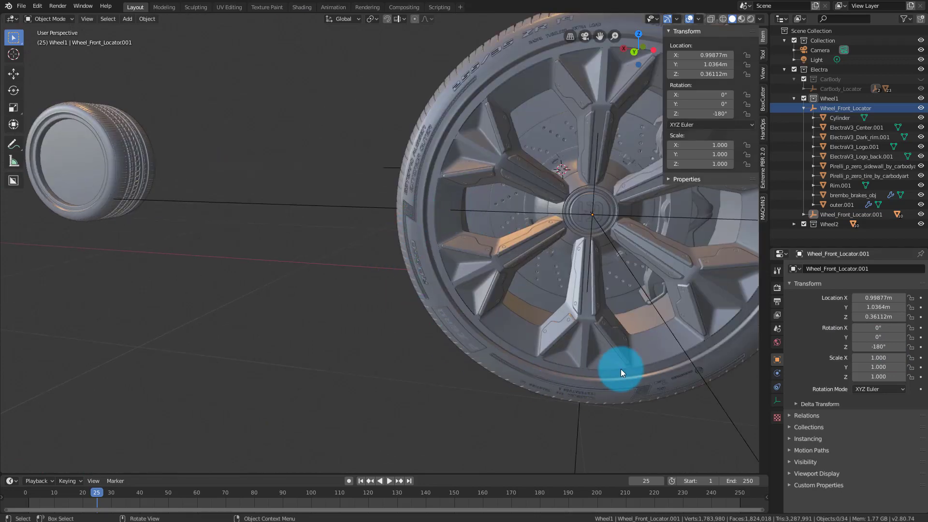
- Unhide the CarBody collection to check the wheels against the body, and collapse the Wheel1 collection
middle_drag(620, 370, 344, 310)
click(920, 79)
middle_drag(405, 338, 601, 312)
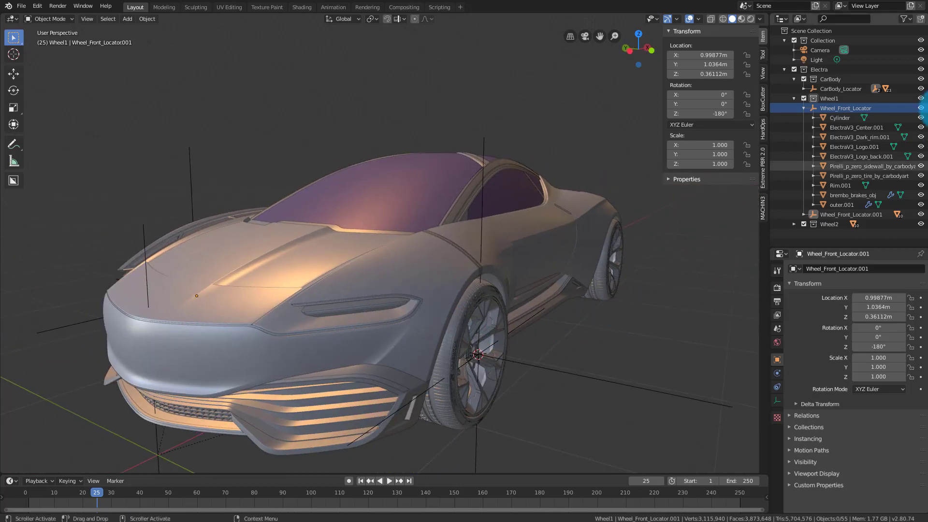
click(794, 98)
middle_drag(620, 205, 661, 349)
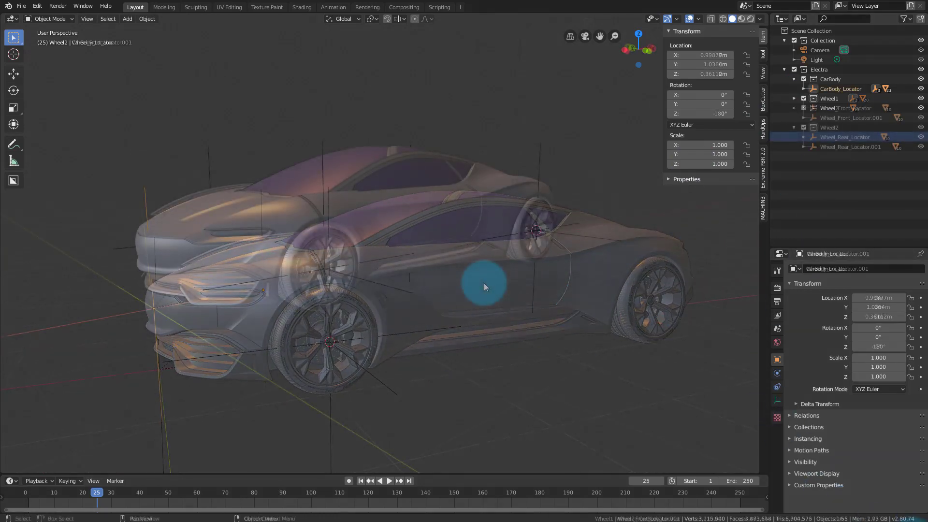
- Collapse the Wheel2, Wheel1 and CarBody collections to tidy the Electra hierarchy
middle_drag(354, 208, 396, 250)
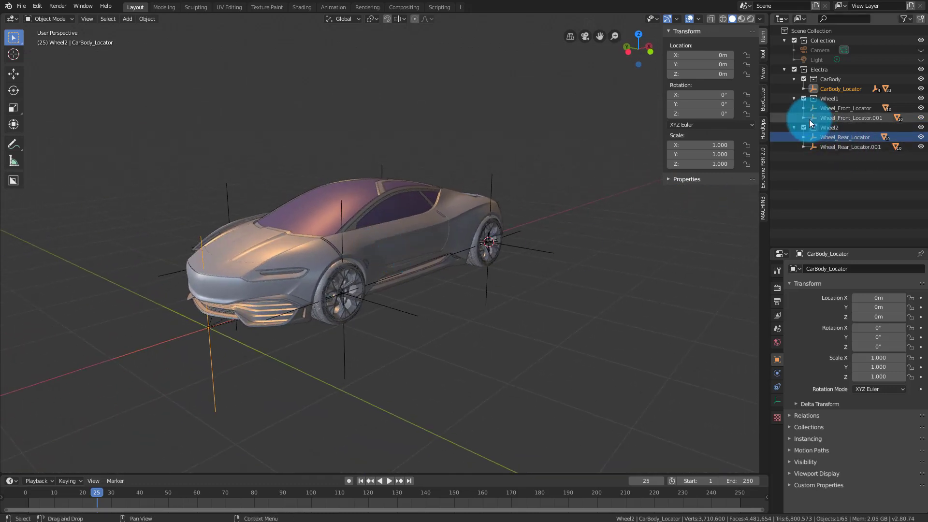
click(793, 127)
click(794, 98)
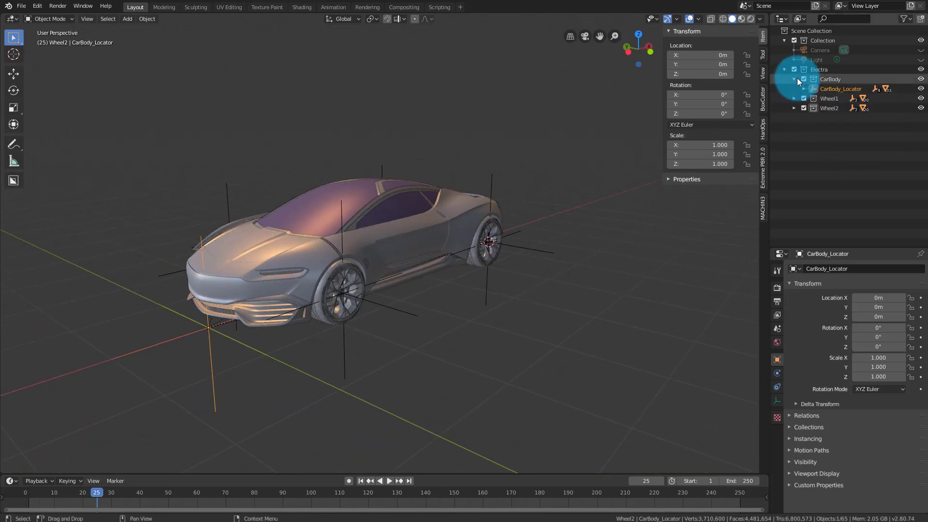
click(794, 79)
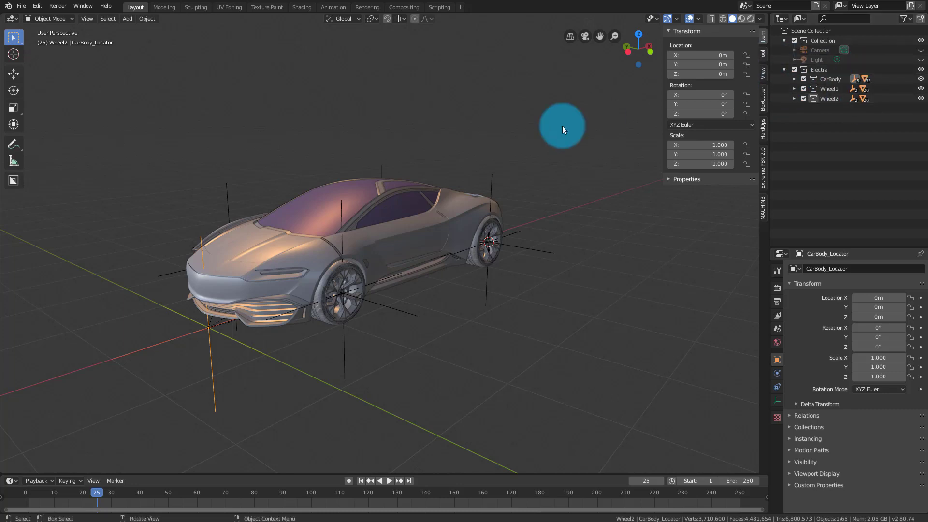
- Unhide the Camera and Light objects in the default Collection
middle_drag(562, 126, 423, 291)
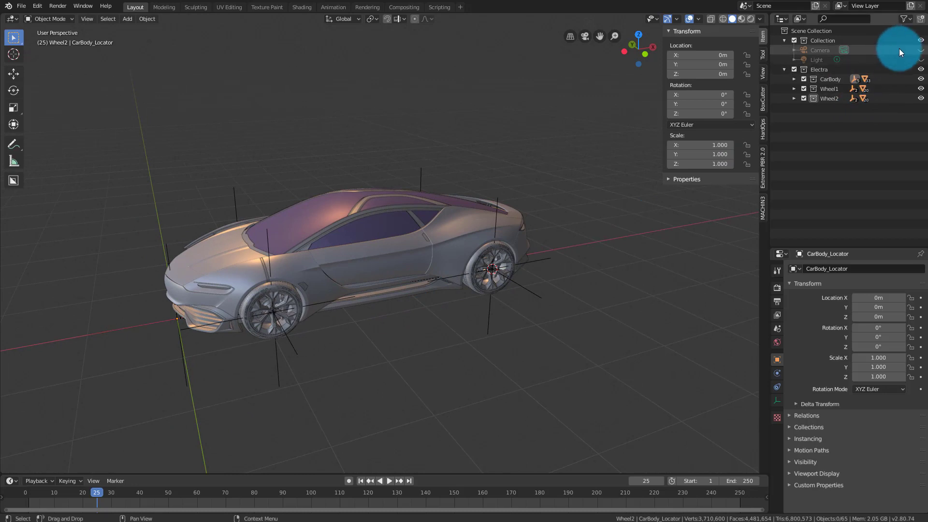
click(921, 59)
middle_drag(536, 223, 562, 239)
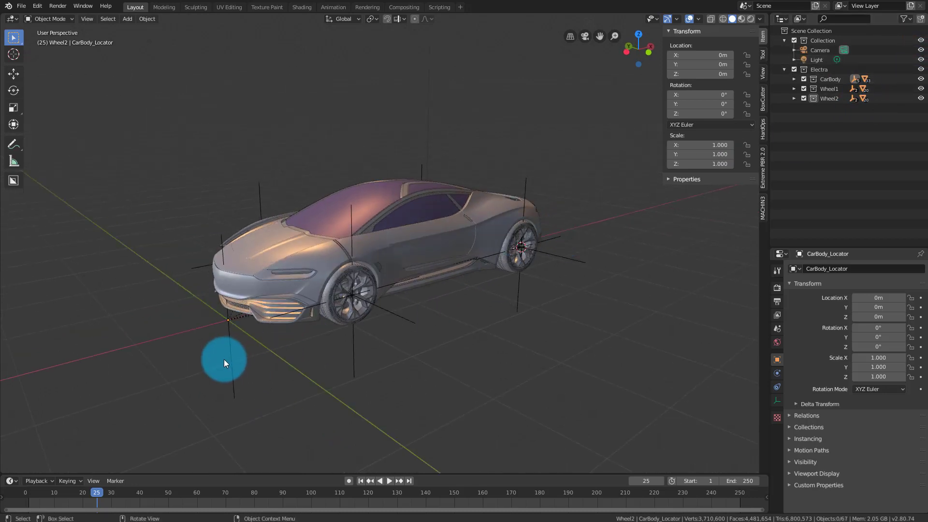
- Try moving CarBody_Locator and rotating it around the X, Y and Z axes to test the full car rig, cancelling each transform
key(g)
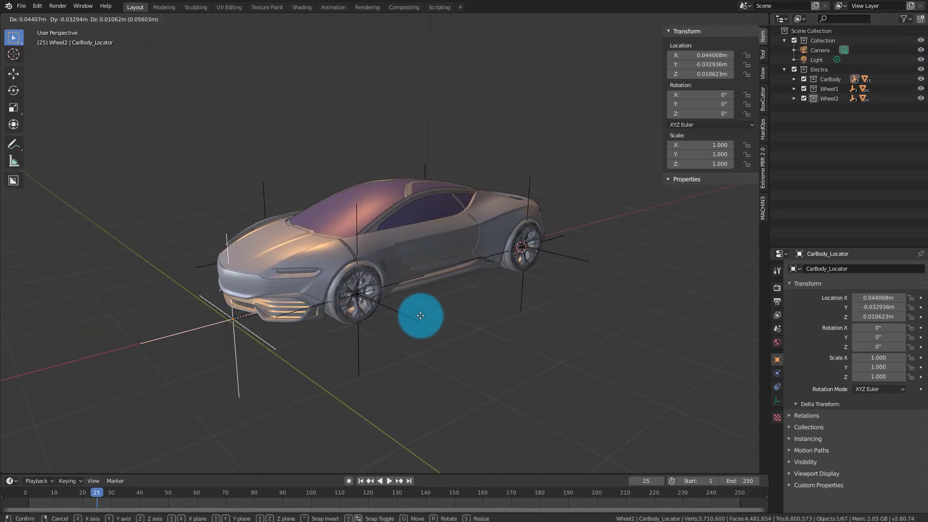
key(Escape)
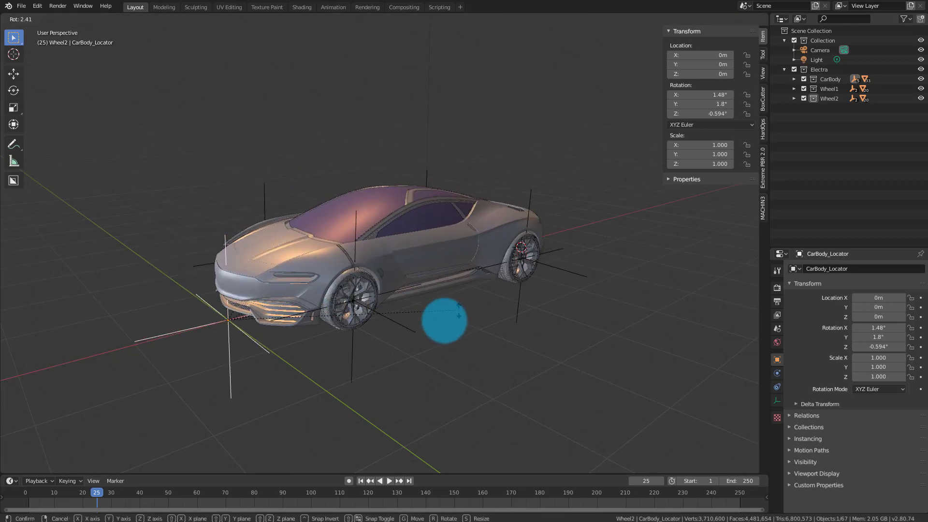
key(r)
key(x)
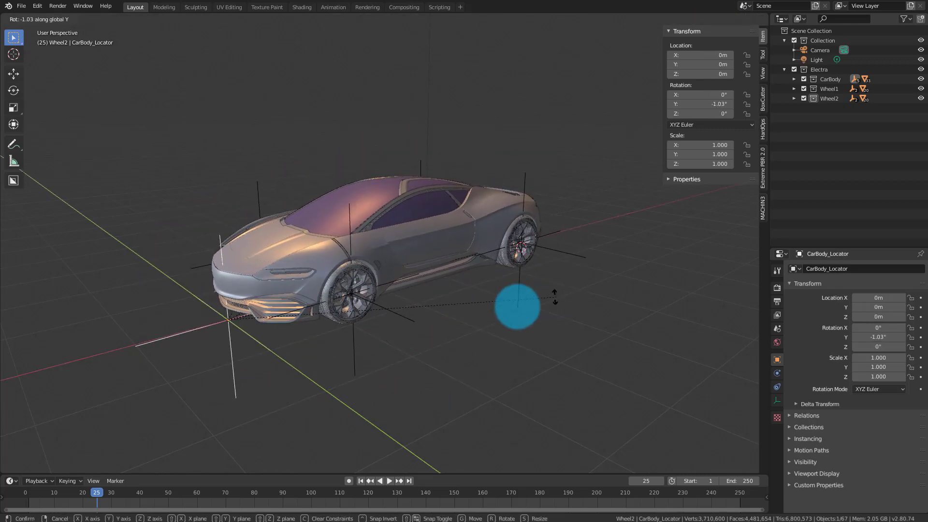
key(z)
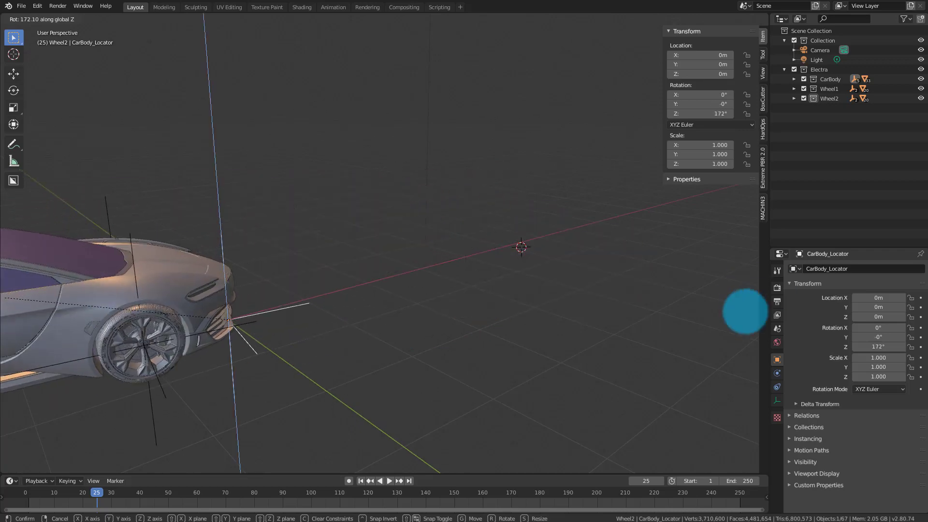
key(Escape)
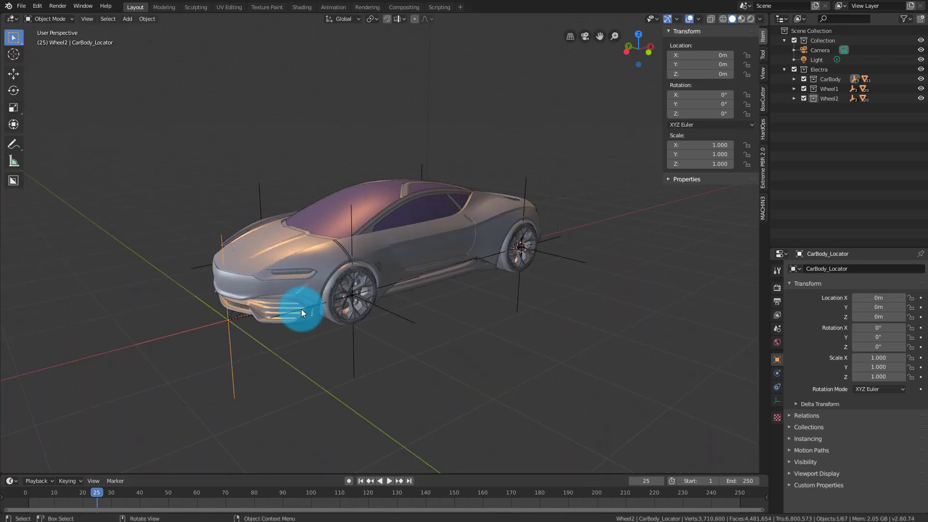
- Switch the viewport shading to LookDev and view the car from the front side
middle_drag(498, 291, 511, 337)
scroll(511, 338, up, 2)
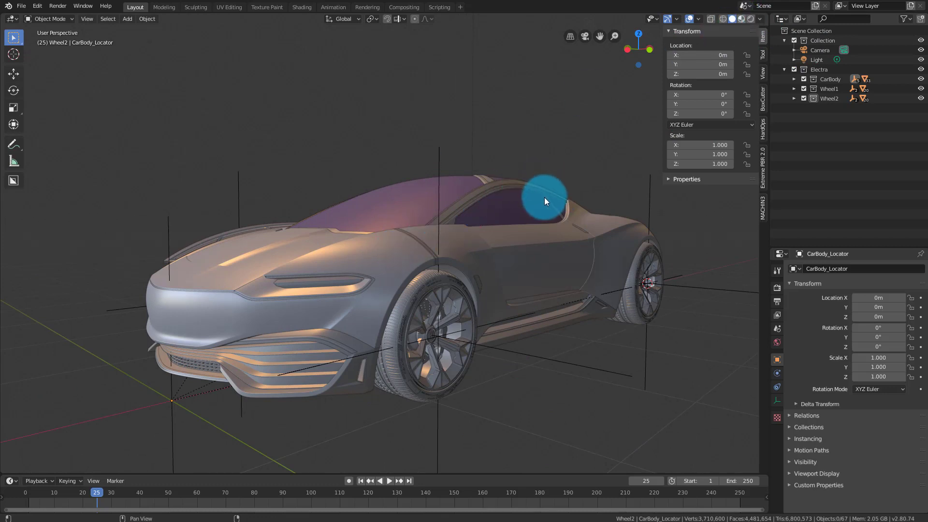
key(z)
mouse_move(510, 208)
middle_down()
mouse_move(499, 209)
mouse_move(525, 210)
mouse_move(502, 175)
mouse_move(506, 188)
mouse_move(470, 321)
middle_up()
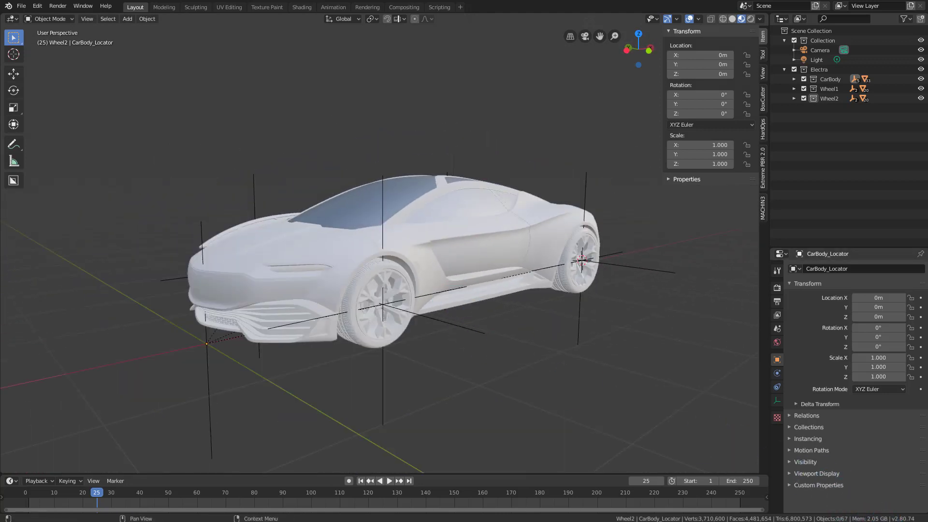